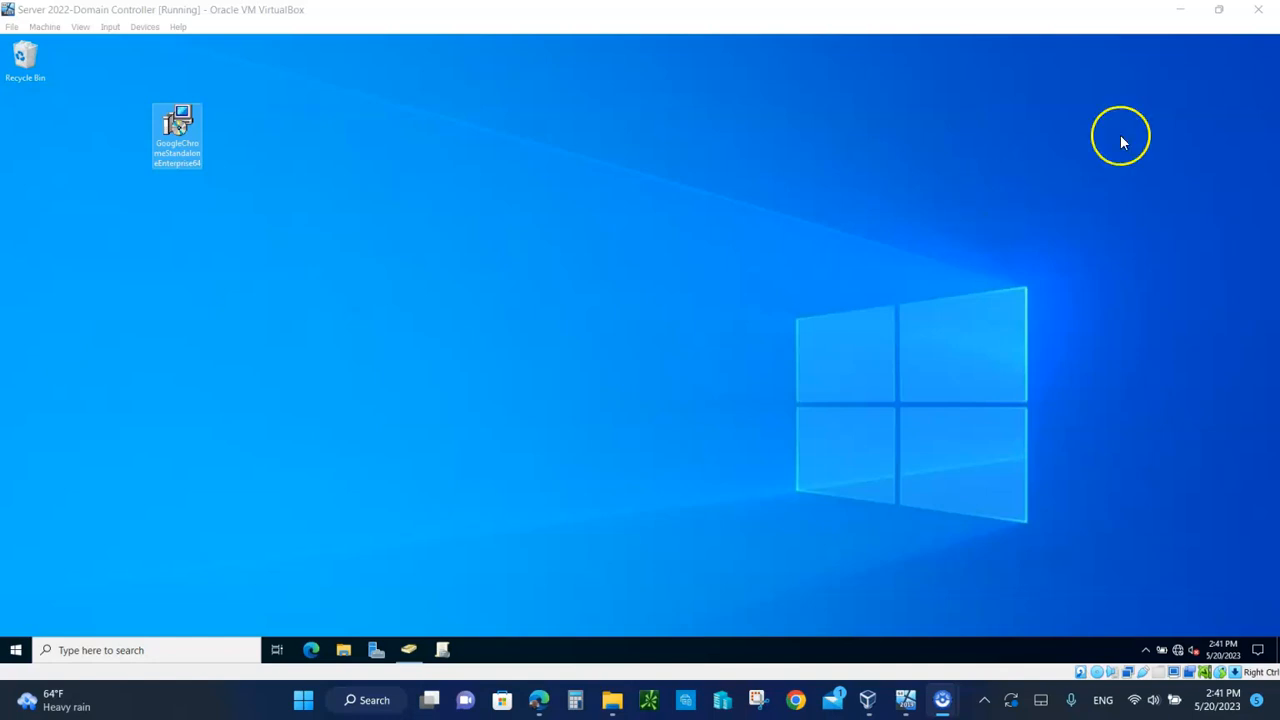
Step: Restore down the Server 2022 domain controller VM window so the host desktop shows
{"action": "left_click", "coordinate": [1219, 10]}
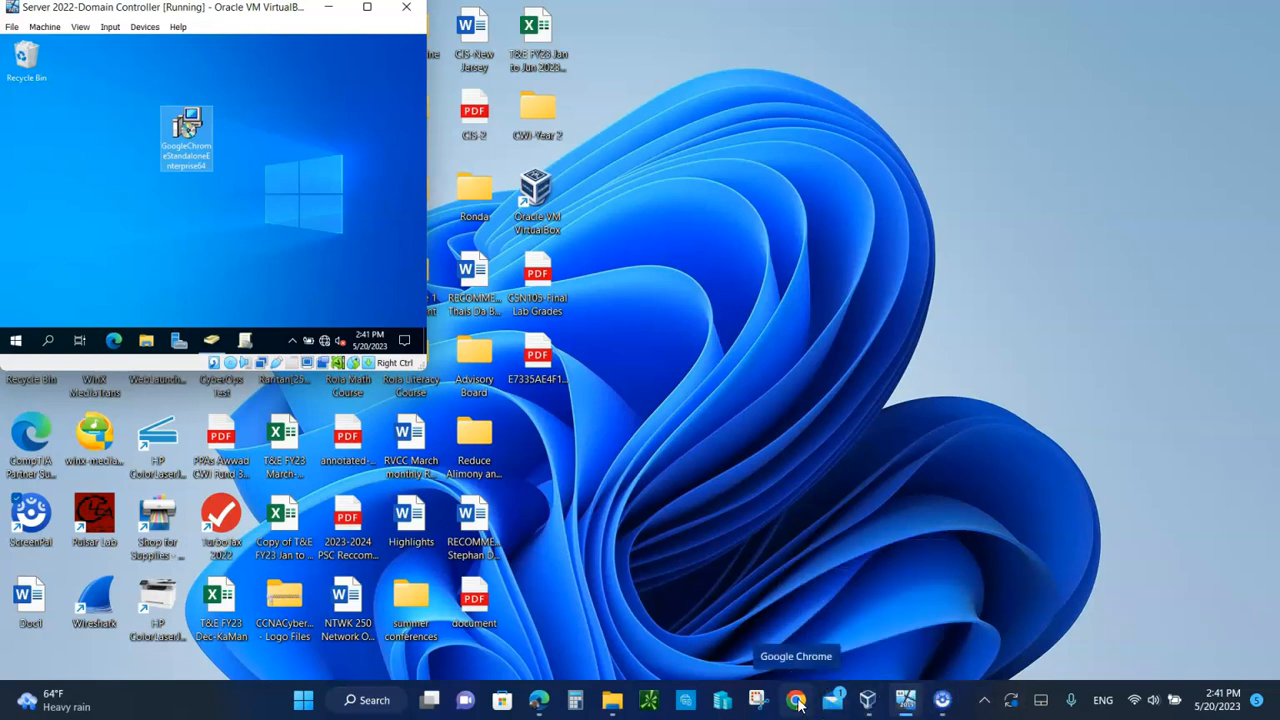
Step: In the host's NTWK250 Server 2022 ISO Files folder, inspect the GoogleChromeStandaloneEnterprise64 installer's properties
{"action": "left_click", "coordinate": [614, 701]}
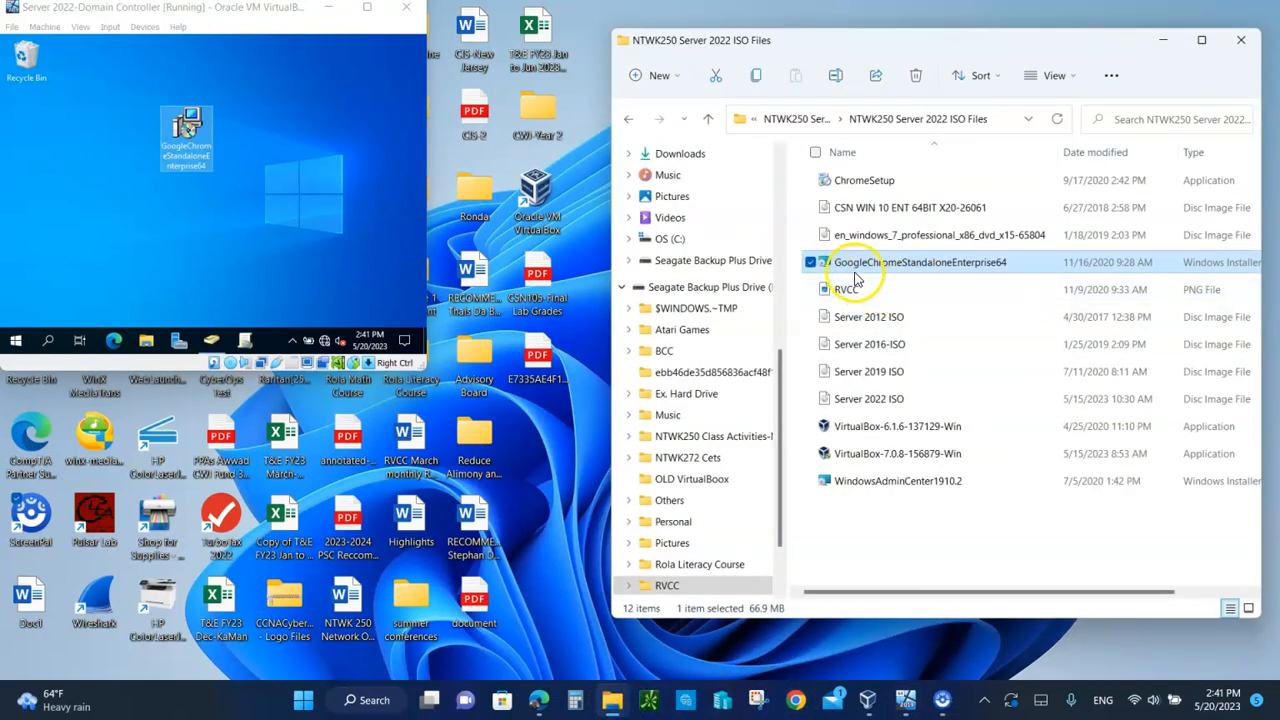
{"action": "right_click", "coordinate": [963, 271]}
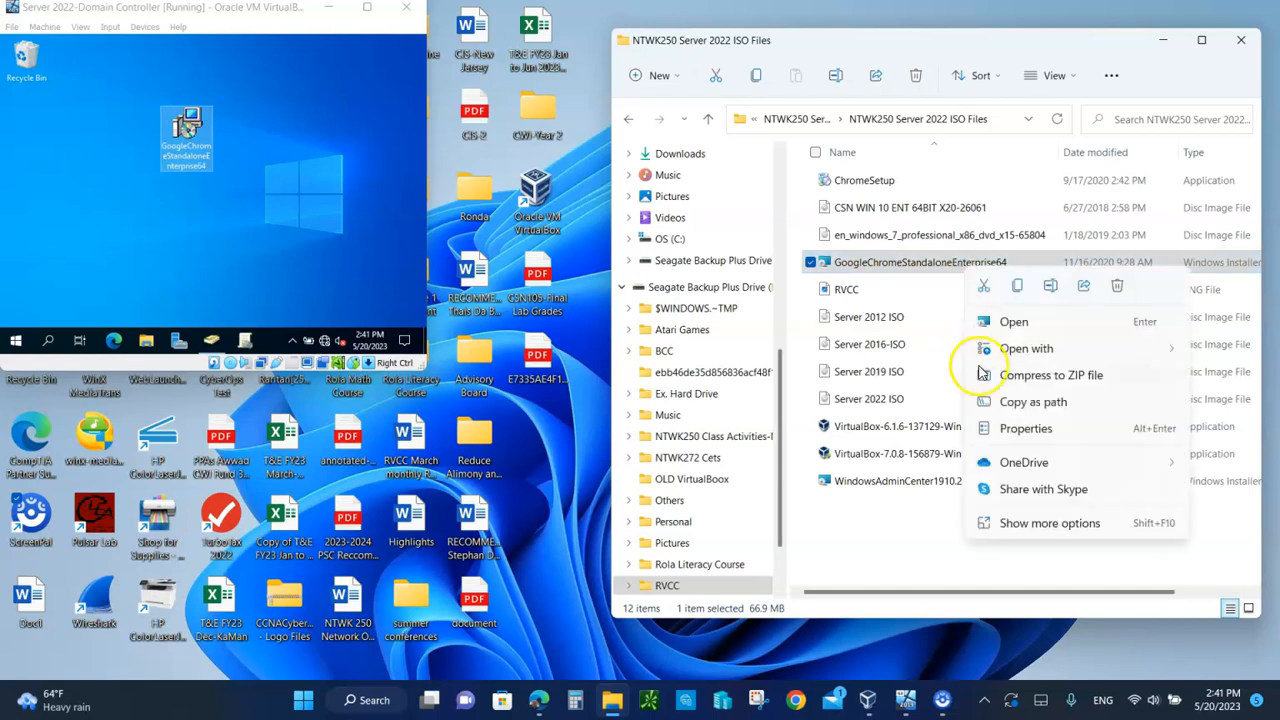
{"action": "left_click", "coordinate": [1019, 428]}
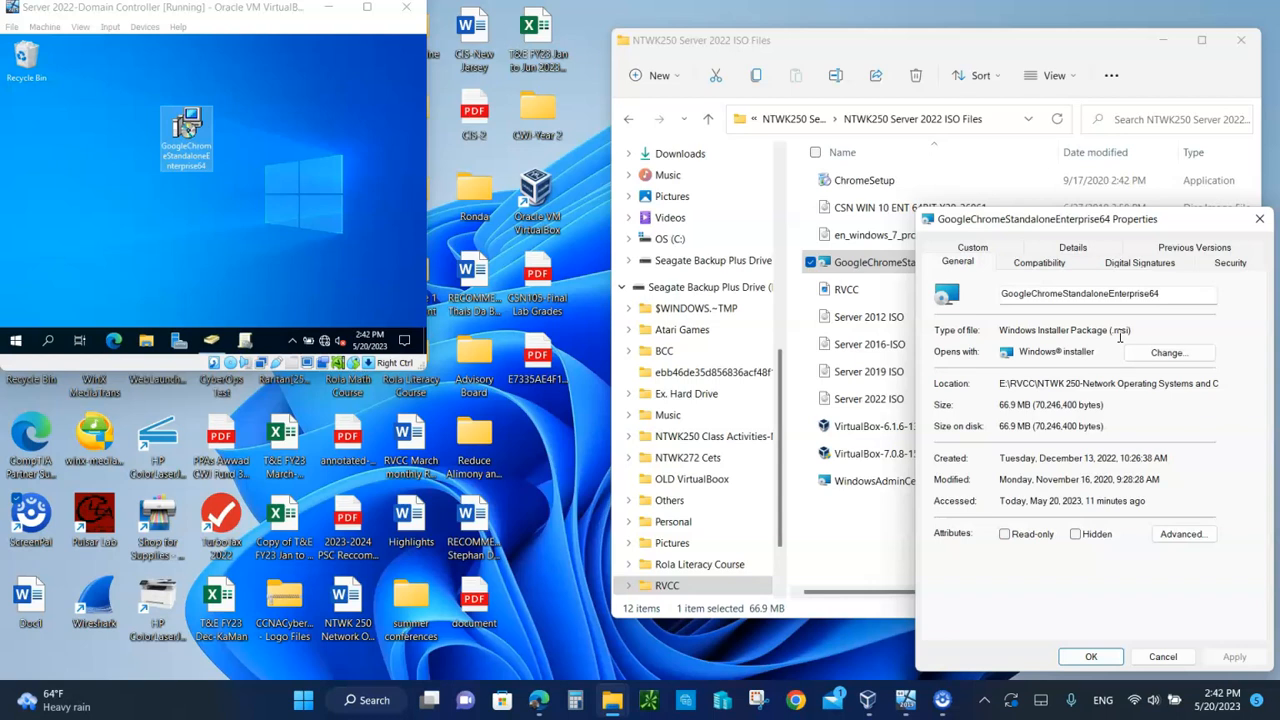
{"action": "left_click", "coordinate": [1163, 656]}
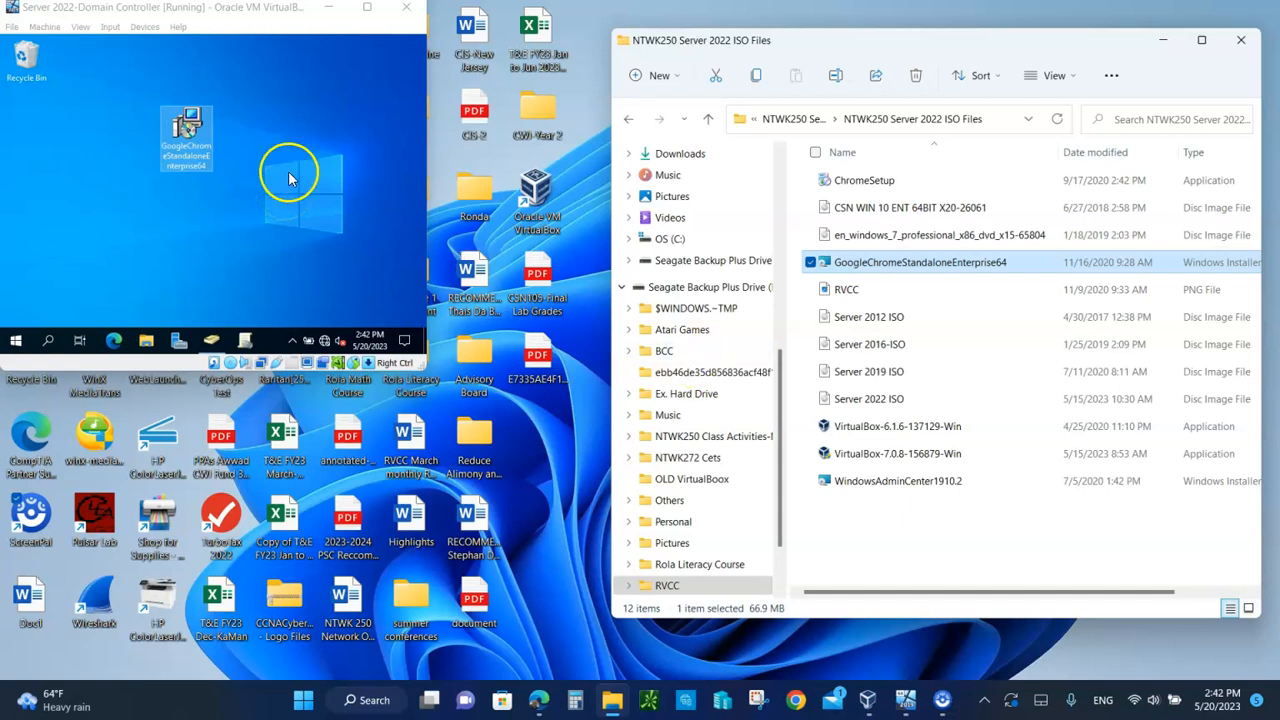
Step: Maximize the domain controller VM and launch Active Directory Users and Computers from its taskbar
{"action": "left_click", "coordinate": [367, 8]}
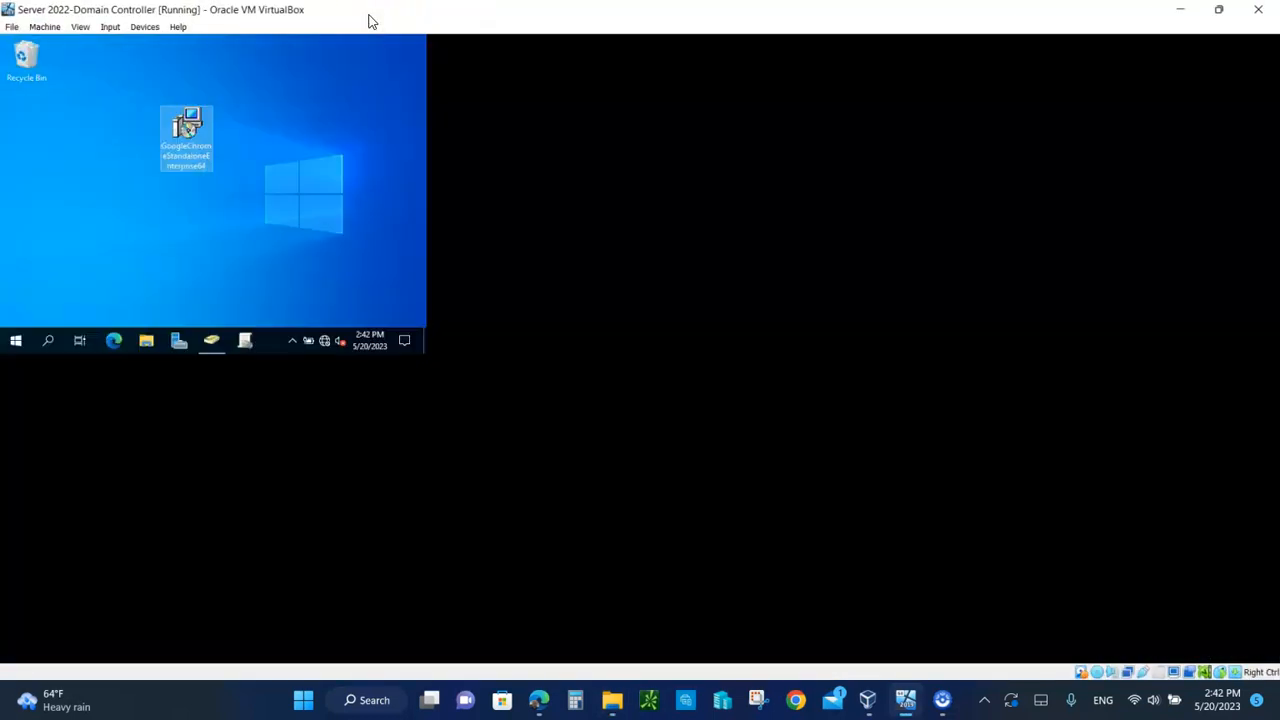
{"action": "left_click", "coordinate": [140, 28]}
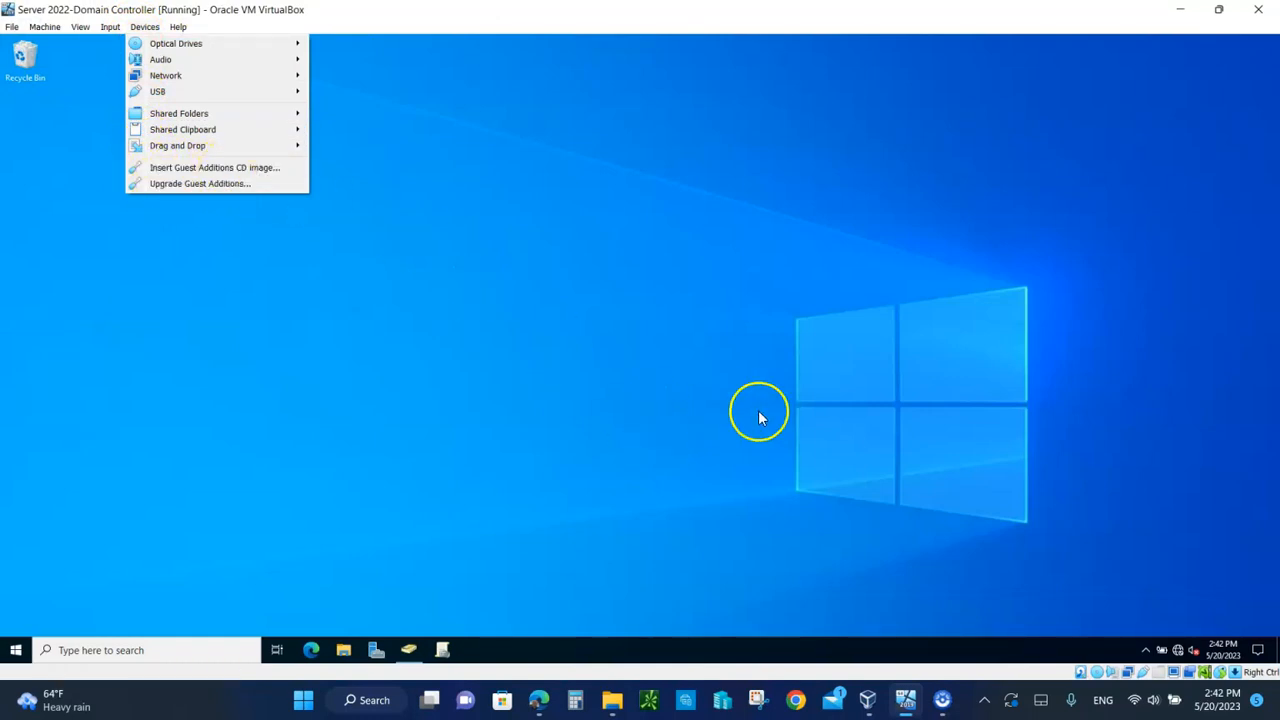
{"action": "left_click", "coordinate": [566, 357]}
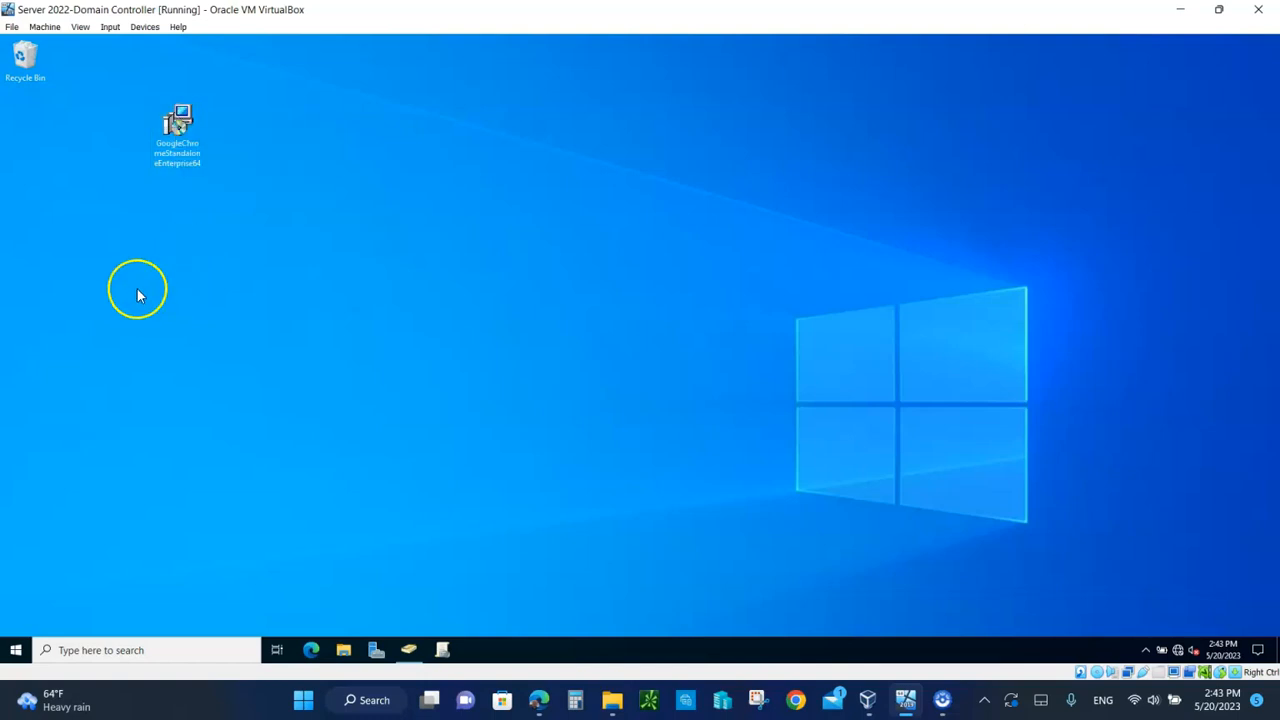
{"action": "left_click", "coordinate": [408, 651]}
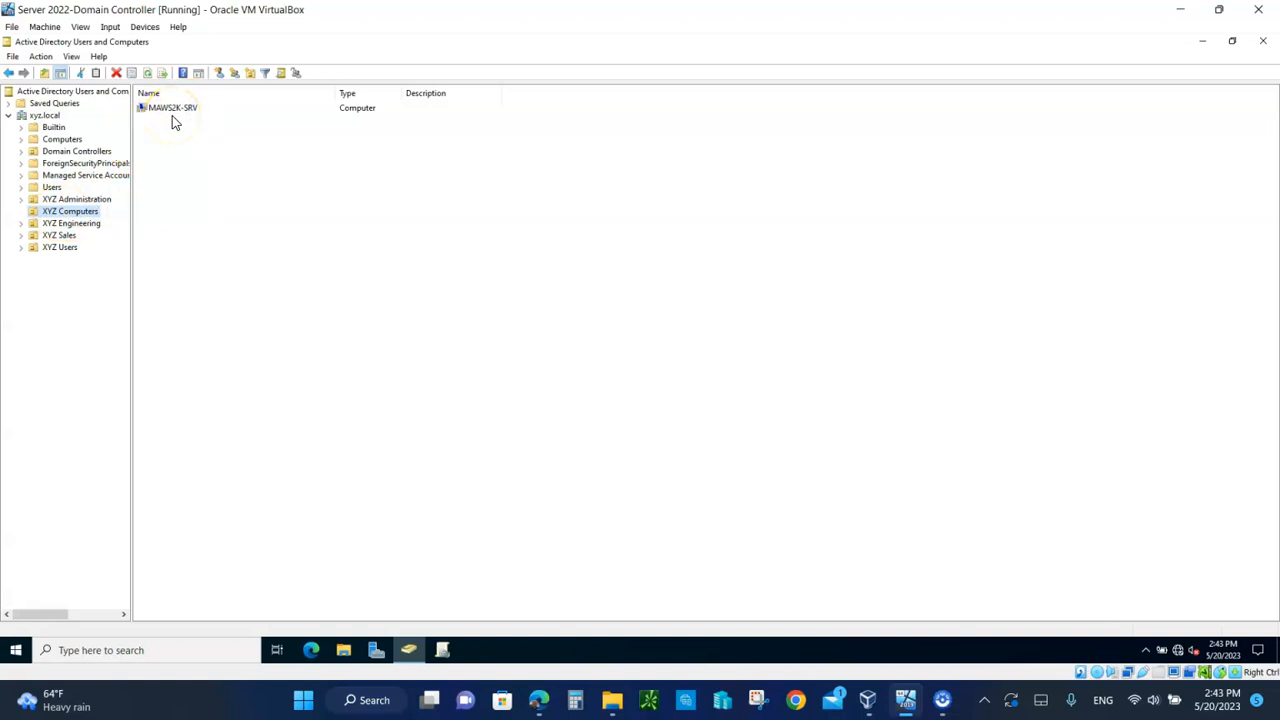
Step: Confirm Computers is empty and MAWS2K-SRV sits in XYZ Computers, then launch File Explorer
{"action": "left_click", "coordinate": [63, 140]}
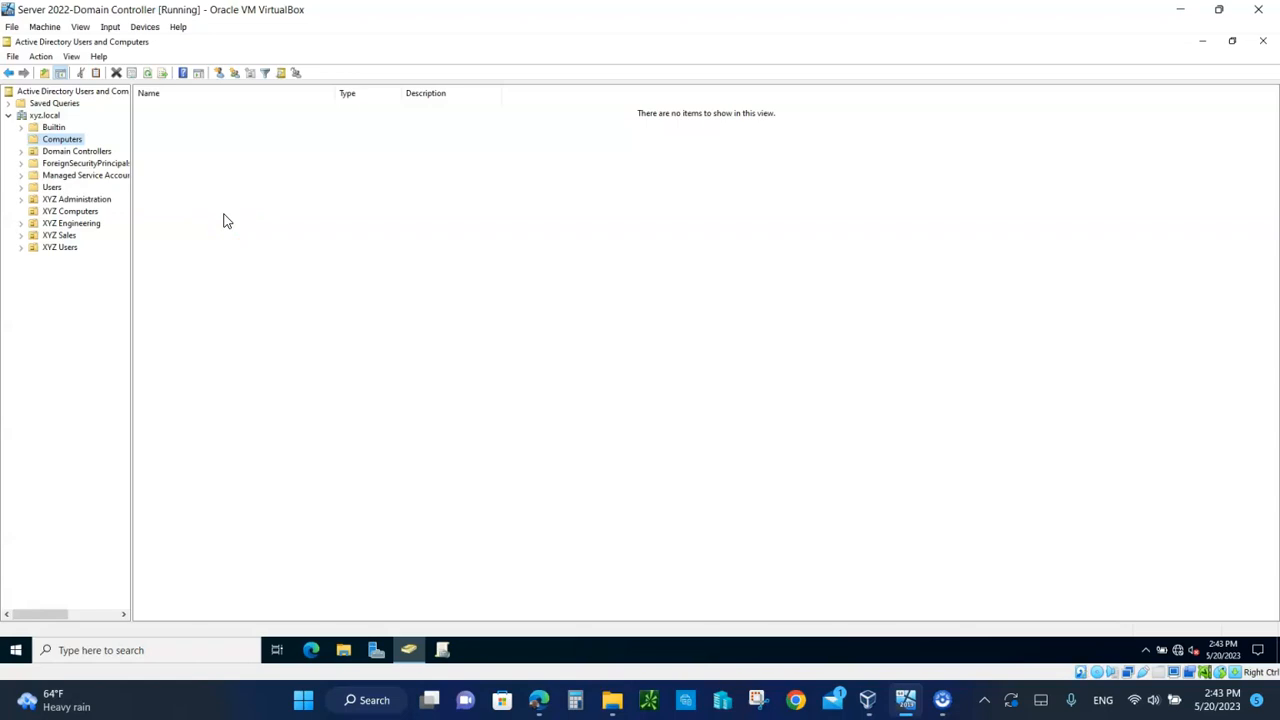
{"action": "left_click", "coordinate": [70, 212]}
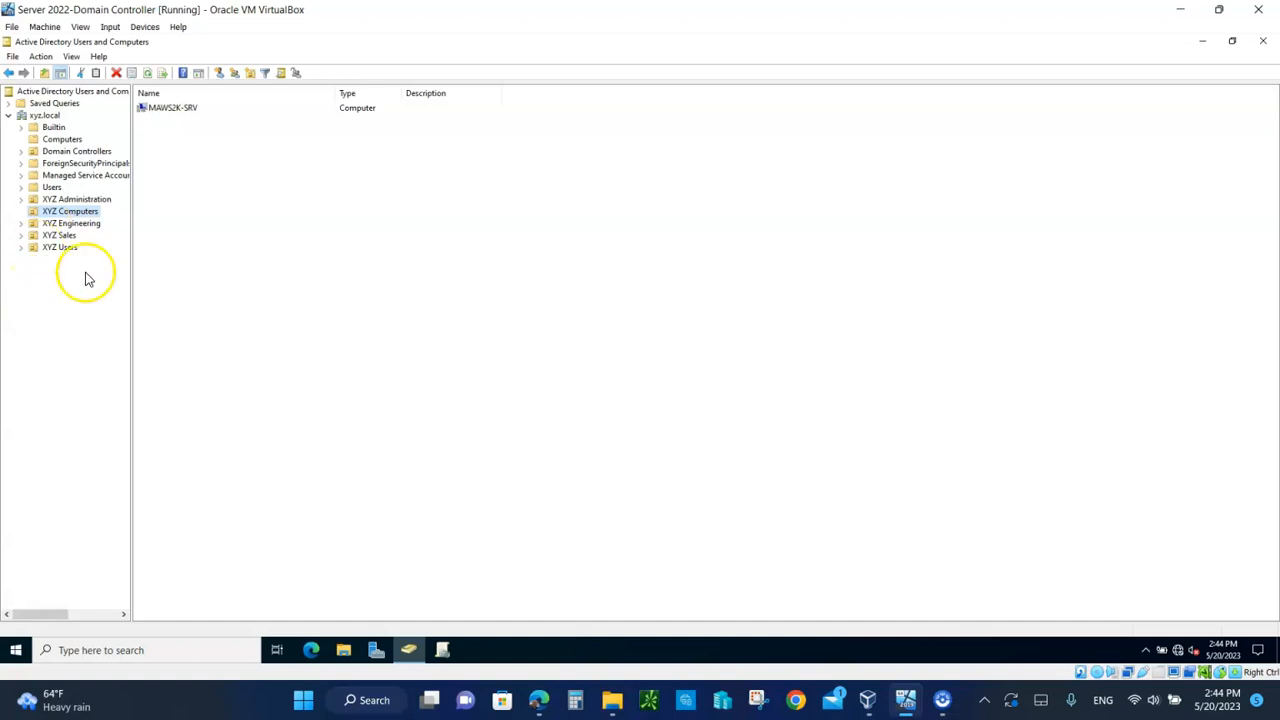
{"action": "left_click", "coordinate": [343, 652]}
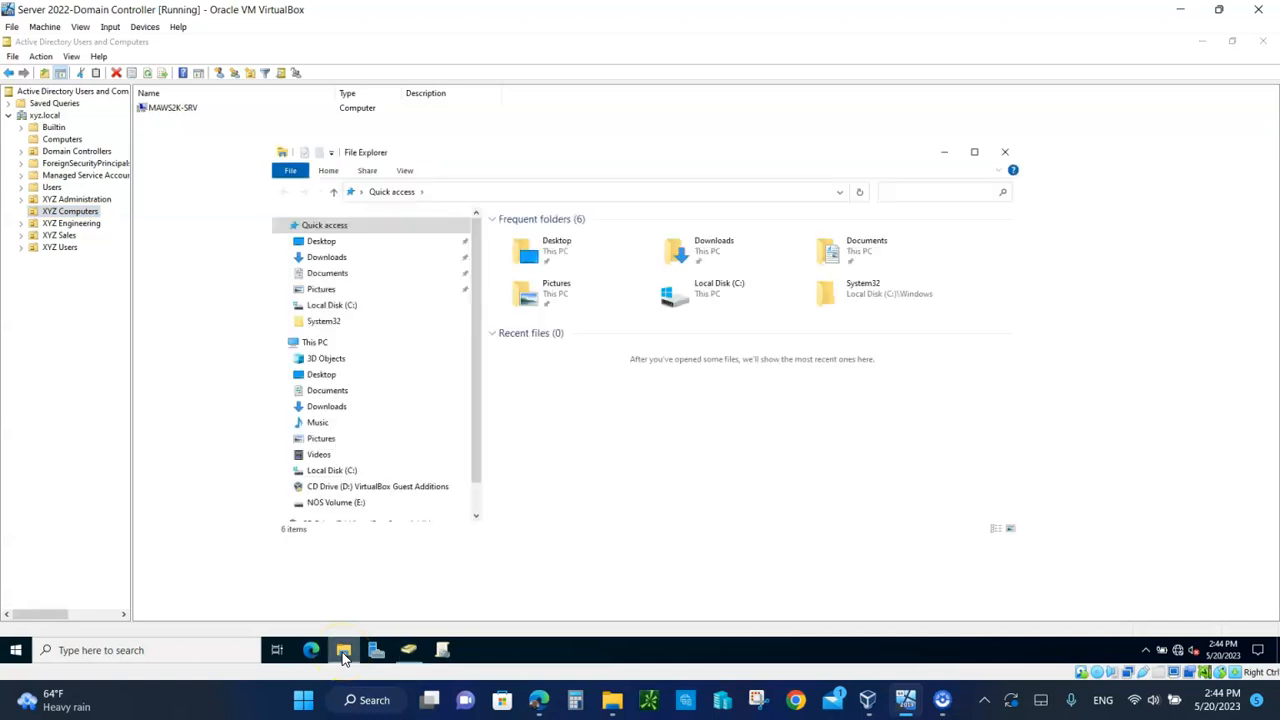
Step: Make a new folder named 'Software' at the root of Local Disk (C:) and open it
{"action": "left_click", "coordinate": [340, 470]}
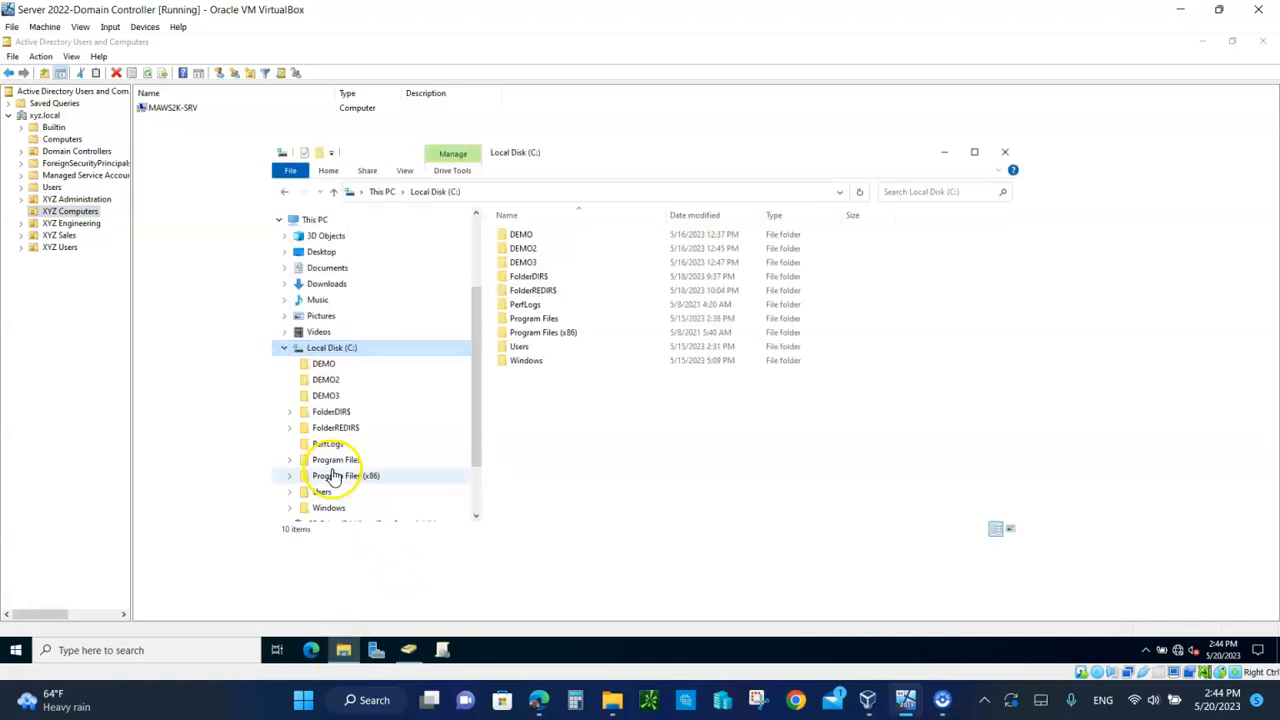
{"action": "right_click", "coordinate": [596, 421]}
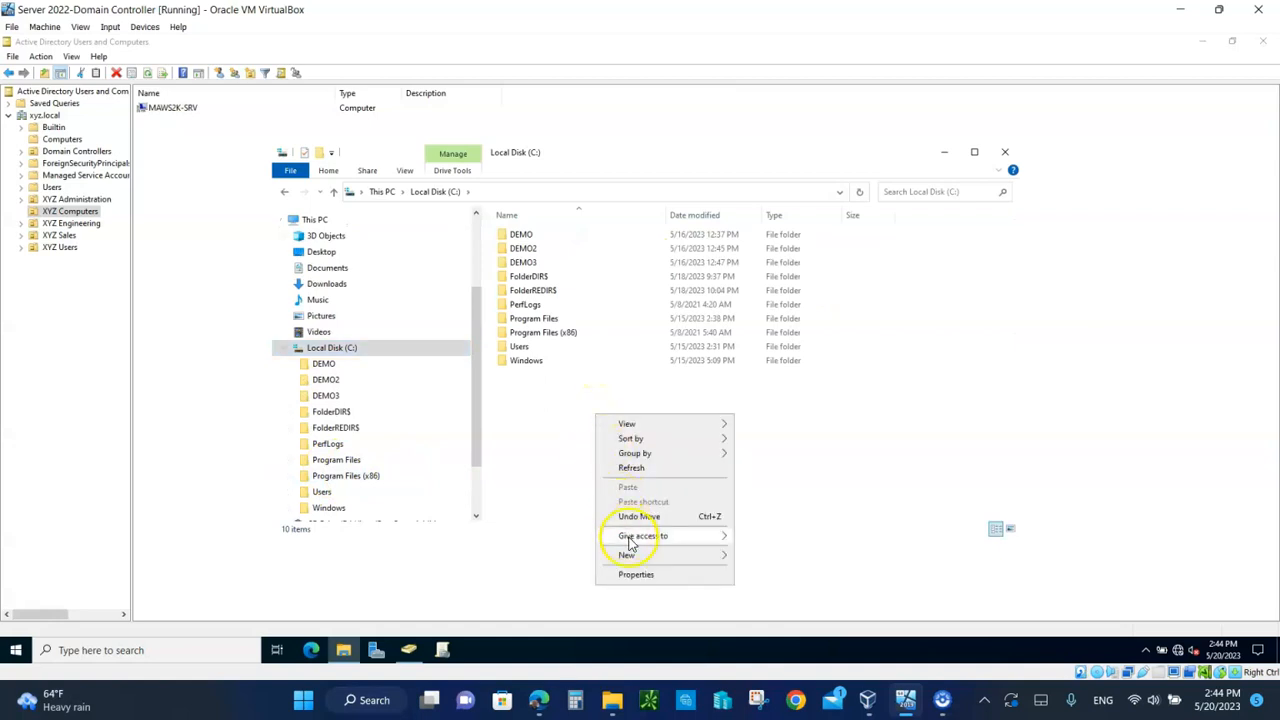
{"action": "mouse_move", "coordinate": [634, 556]}
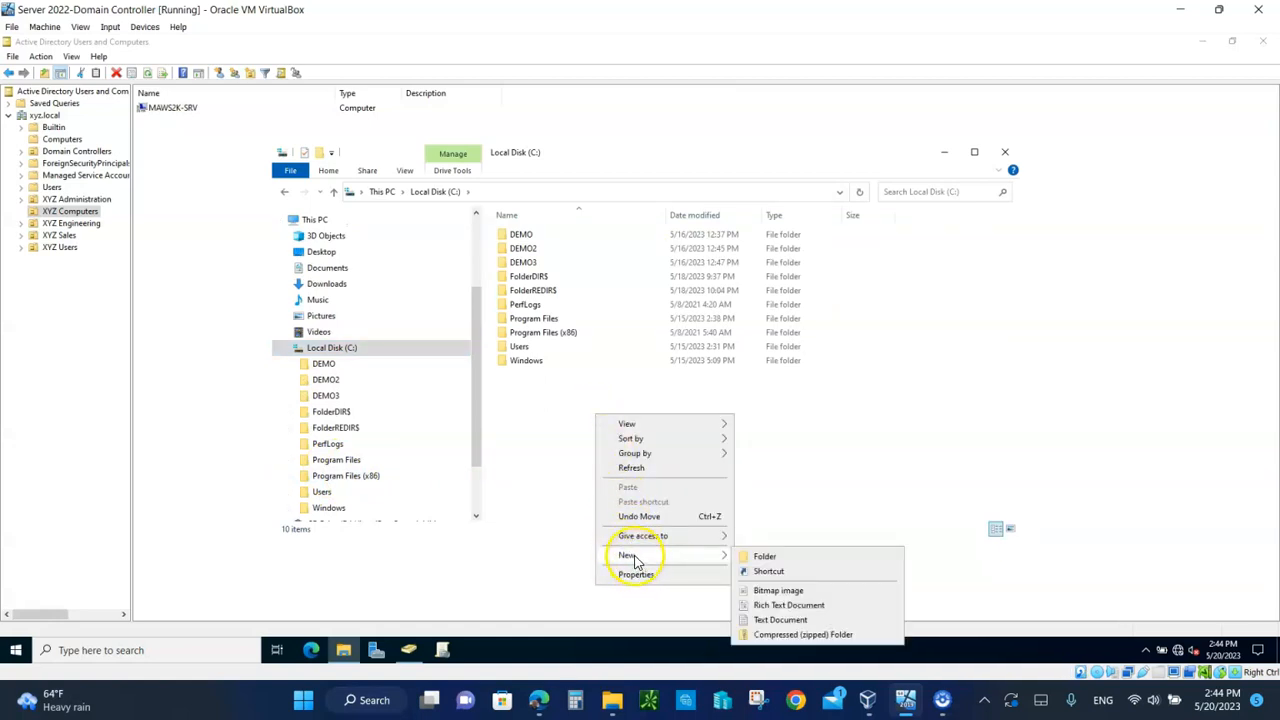
{"action": "left_click", "coordinate": [765, 558]}
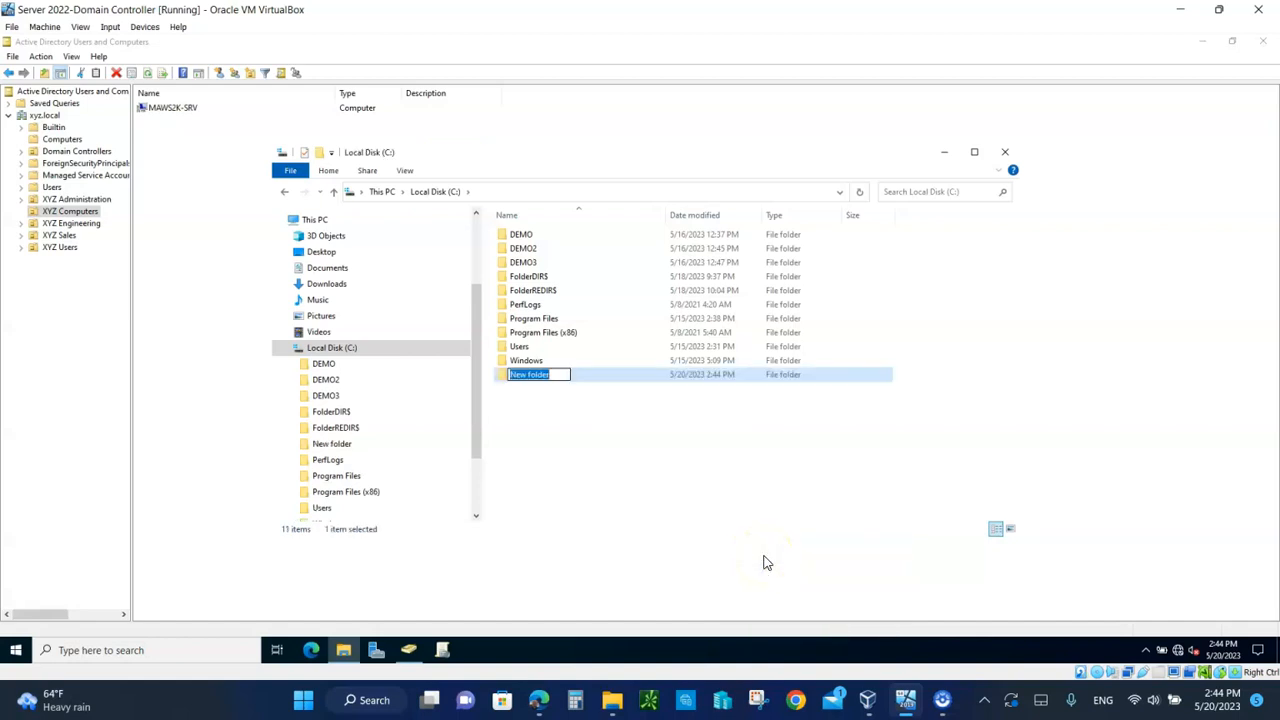
{"action": "type", "text": "Software"}
{"action": "left_click", "coordinate": [531, 509]}
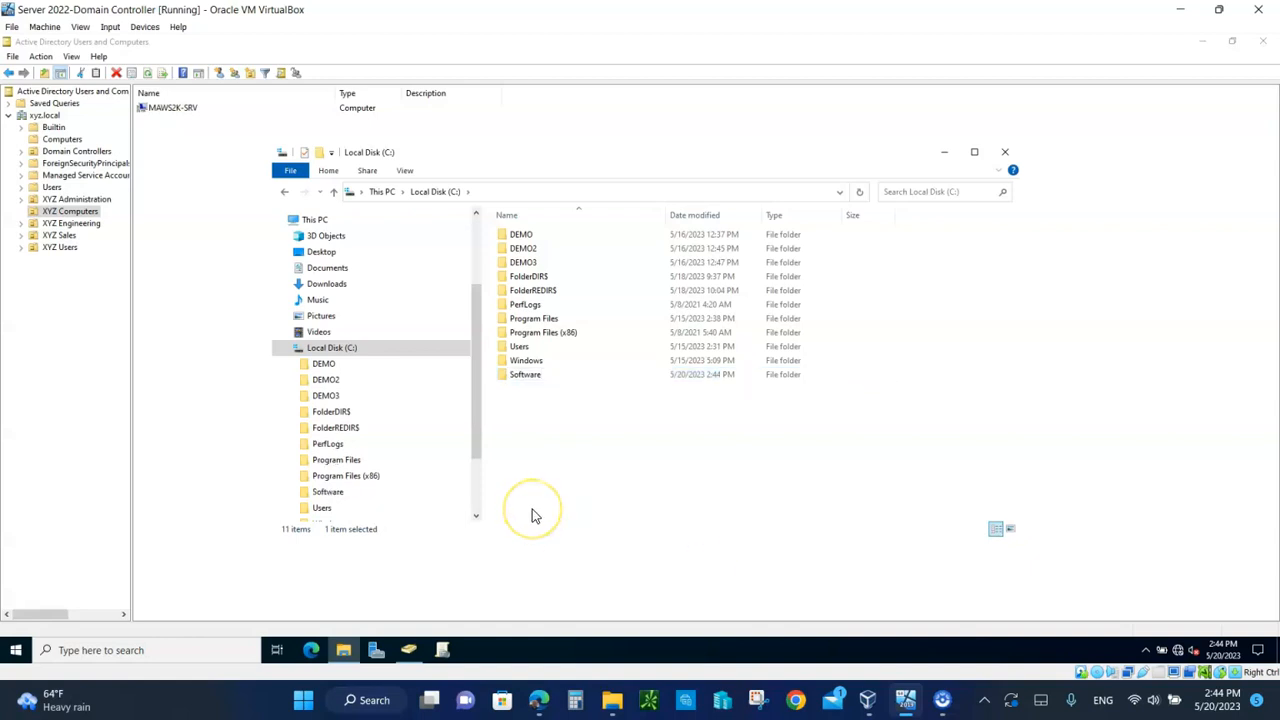
{"action": "right_click", "coordinate": [524, 376]}
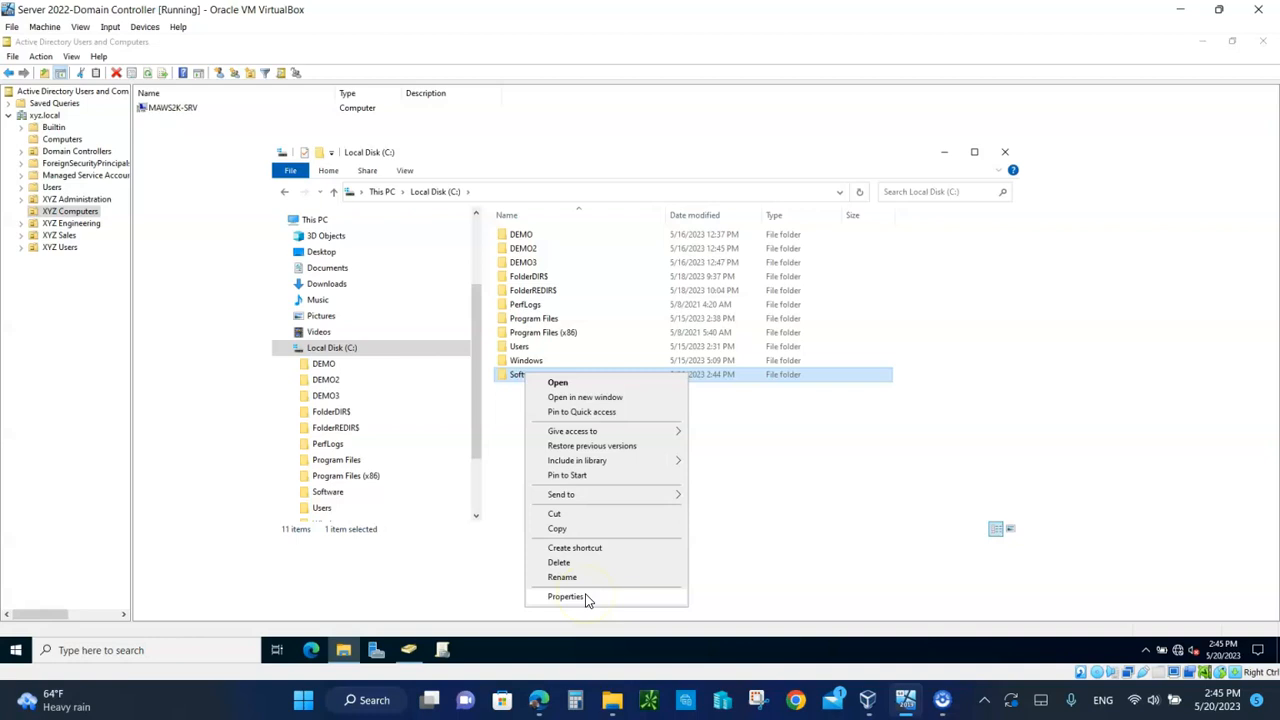
{"action": "left_click", "coordinate": [766, 537]}
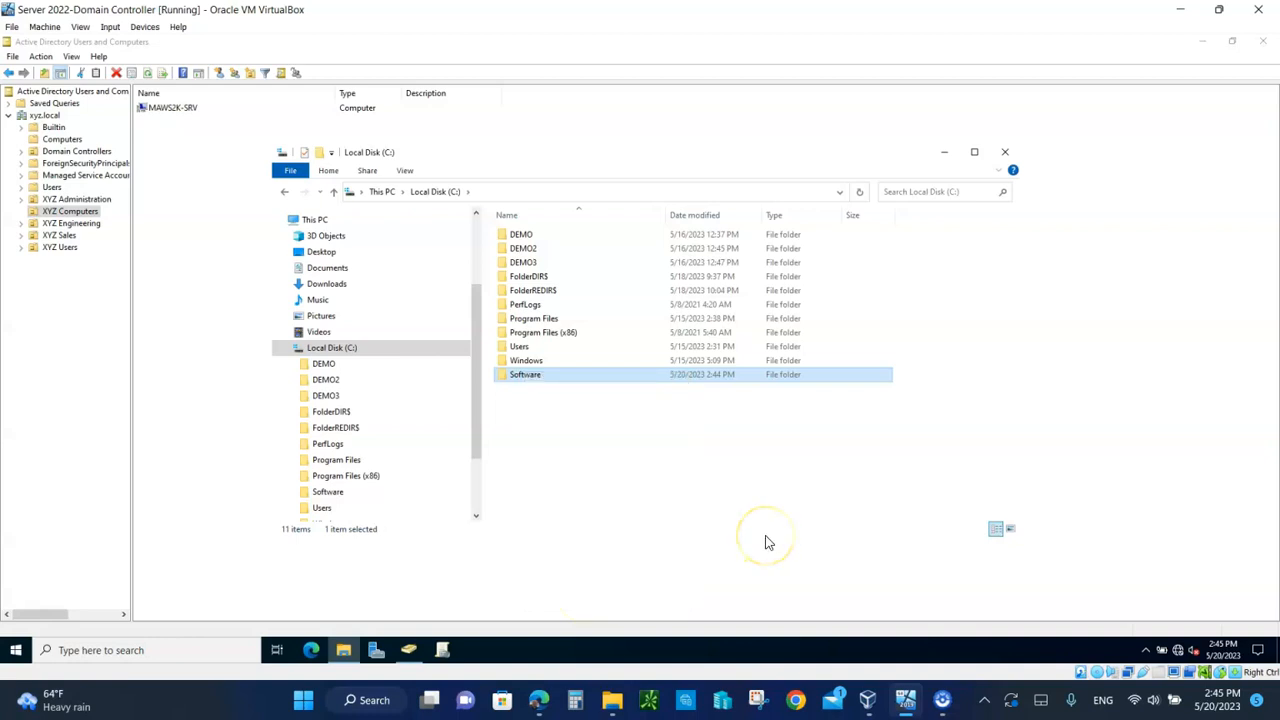
{"action": "left_click", "coordinate": [521, 376]}
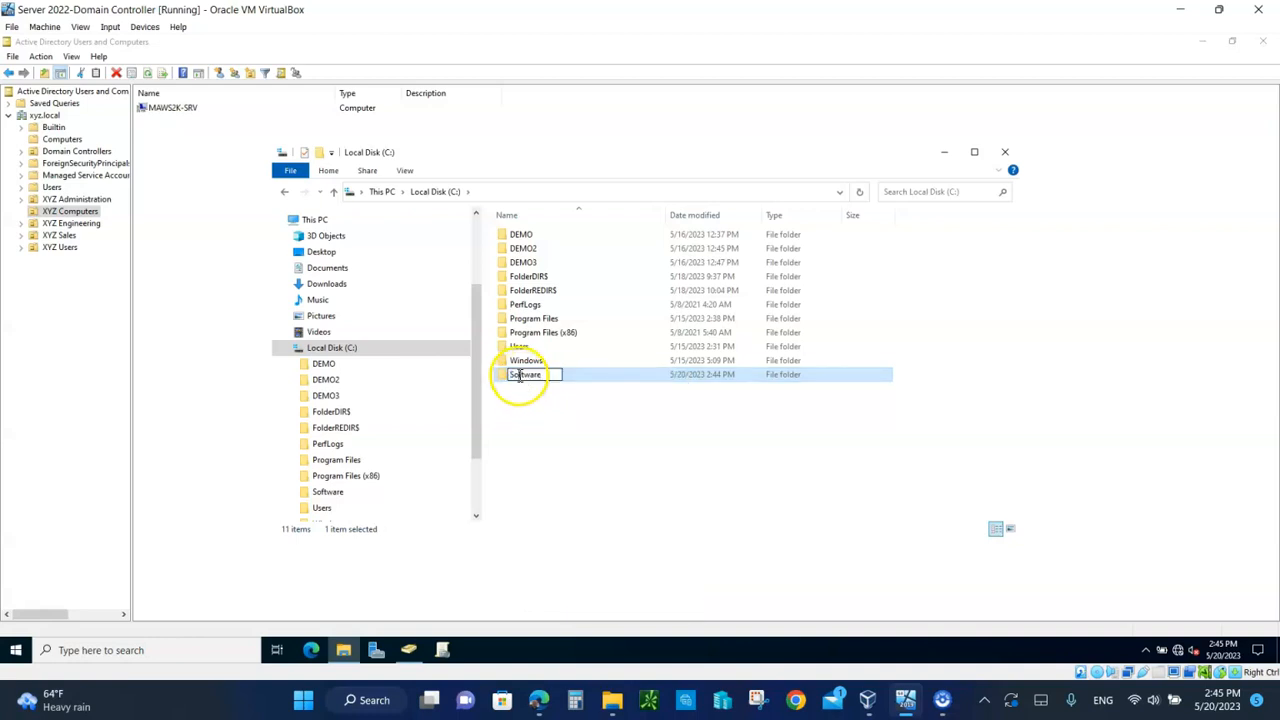
{"action": "left_click", "coordinate": [534, 429]}
{"action": "double_click", "coordinate": [502, 380]}
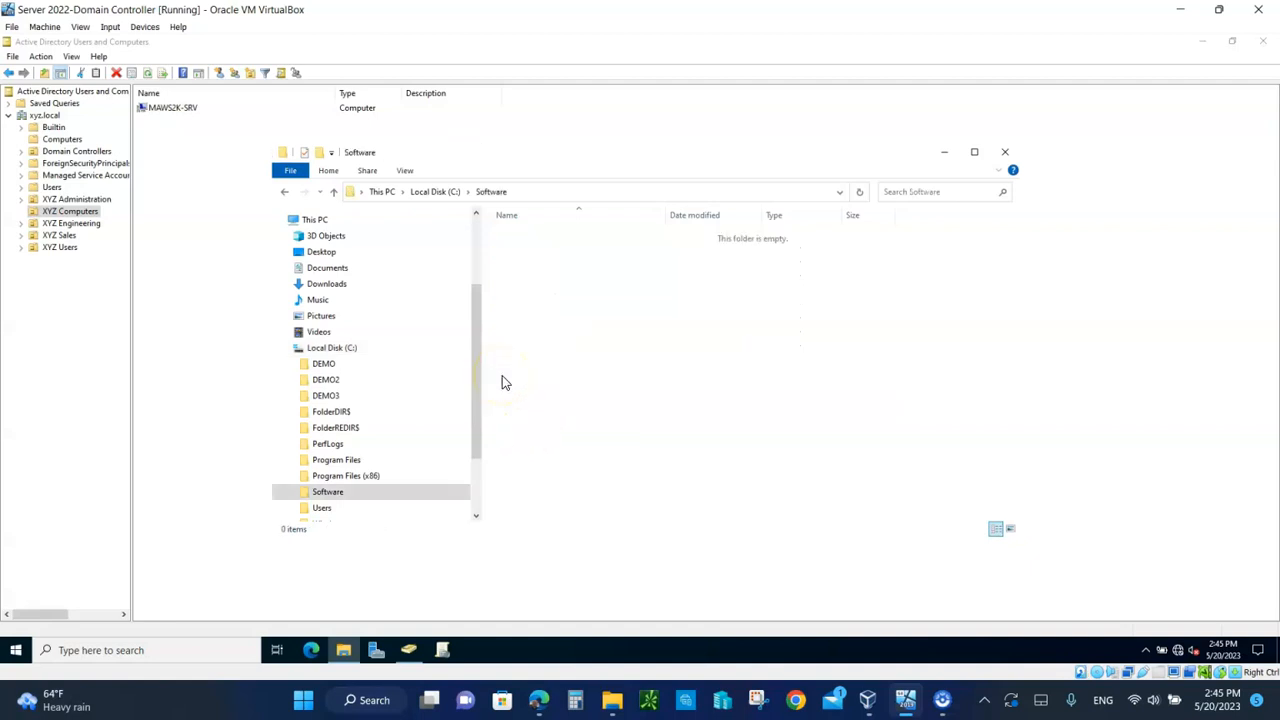
Step: Copy the GoogleChromeStandaloneEnterprise64 installer from the server's Desktop
{"action": "left_click", "coordinate": [1220, 12]}
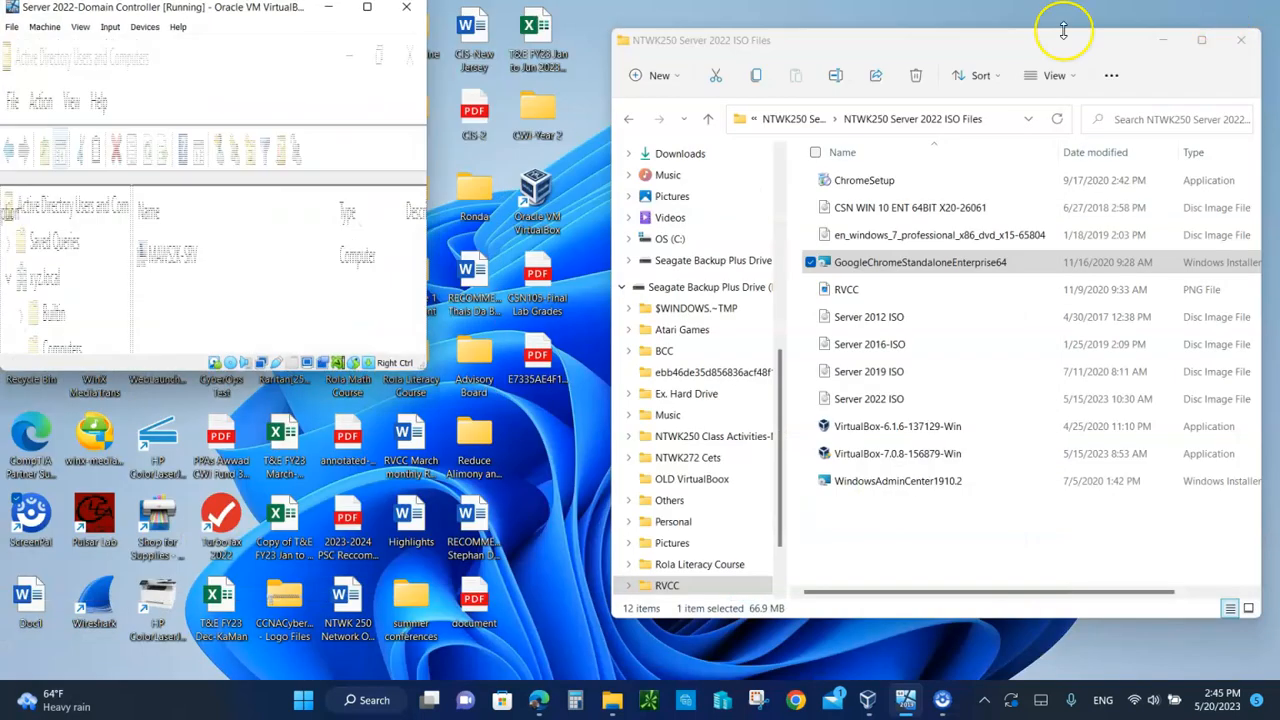
{"action": "left_click", "coordinate": [366, 9]}
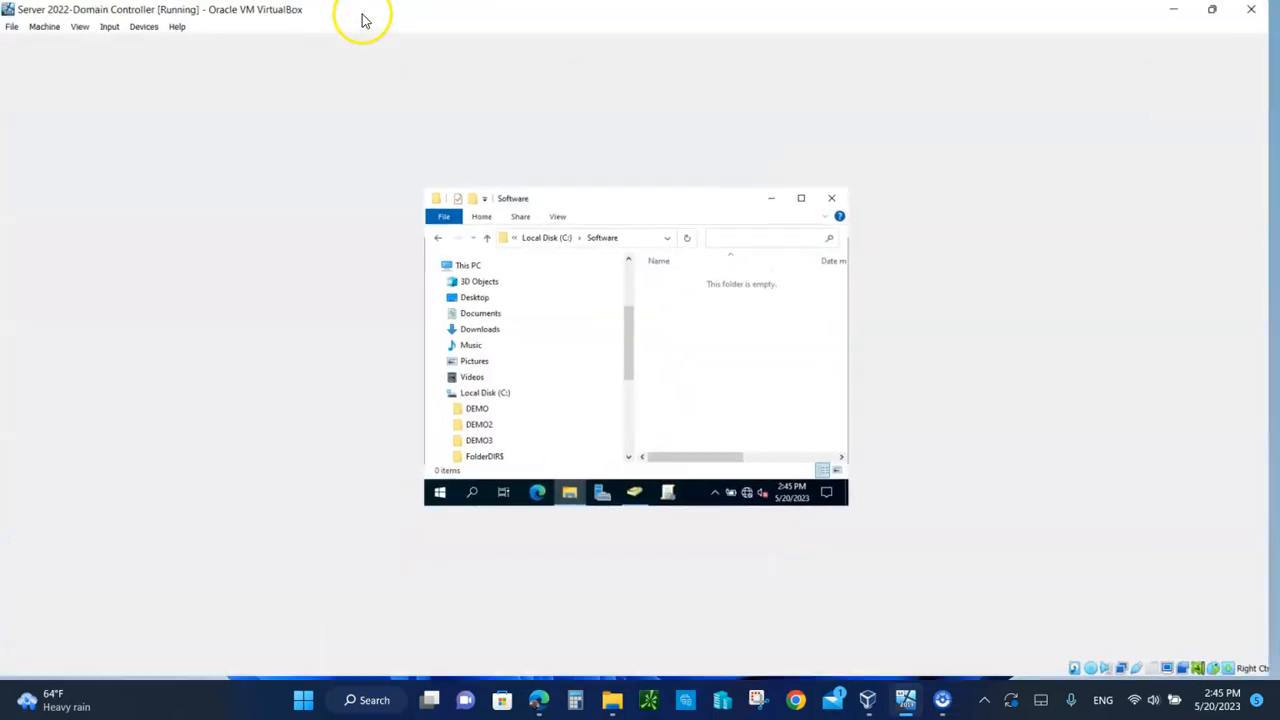
{"action": "left_click", "coordinate": [1181, 12]}
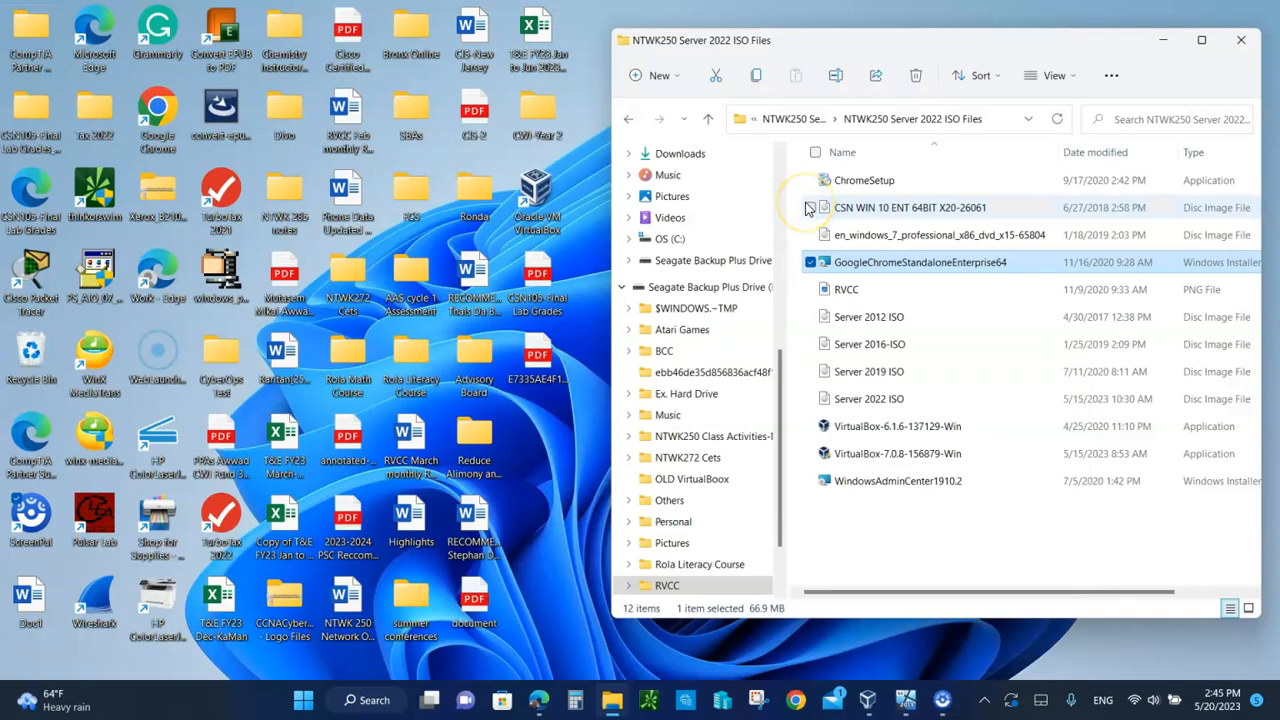
{"action": "left_click", "coordinate": [903, 703]}
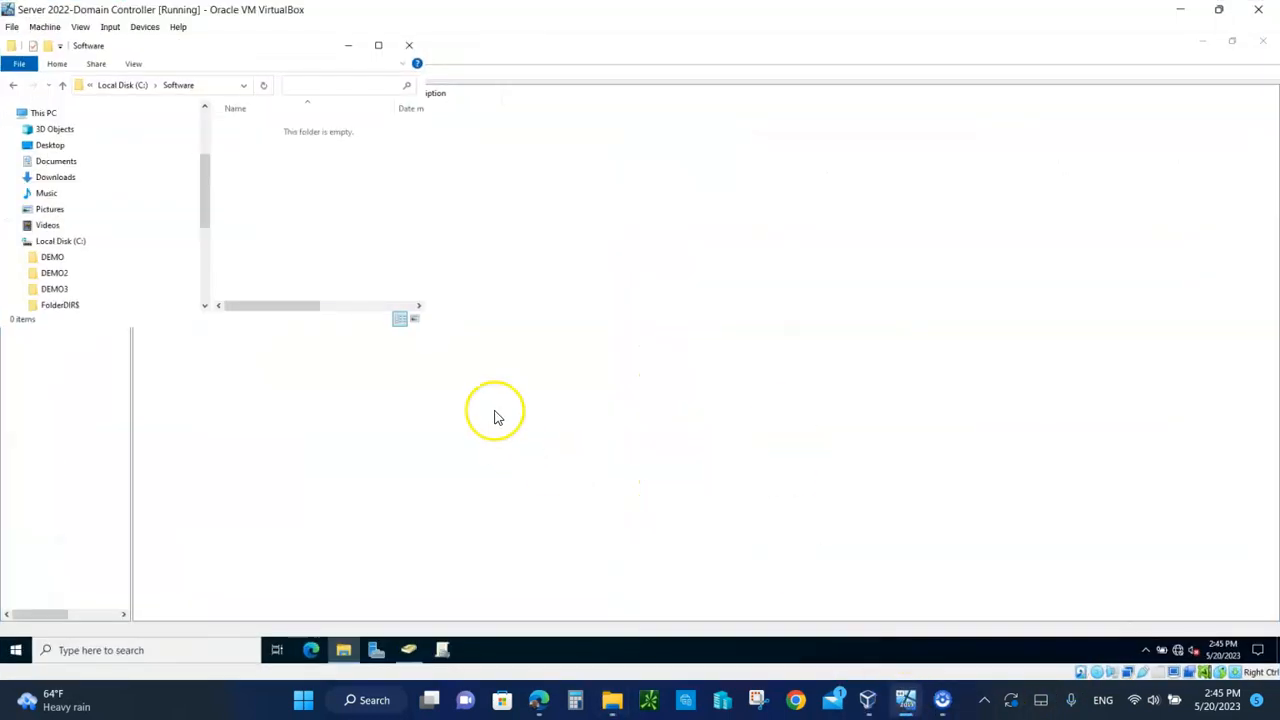
{"action": "left_click", "coordinate": [50, 146]}
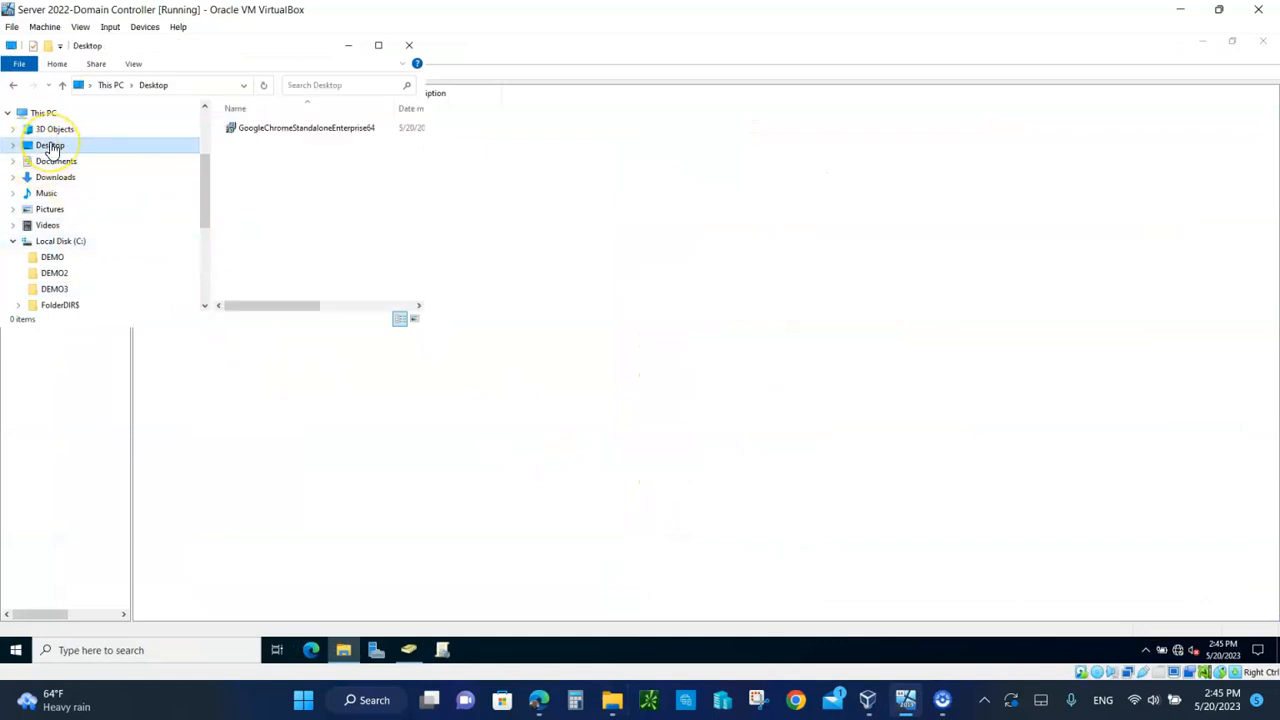
{"action": "right_click", "coordinate": [270, 131]}
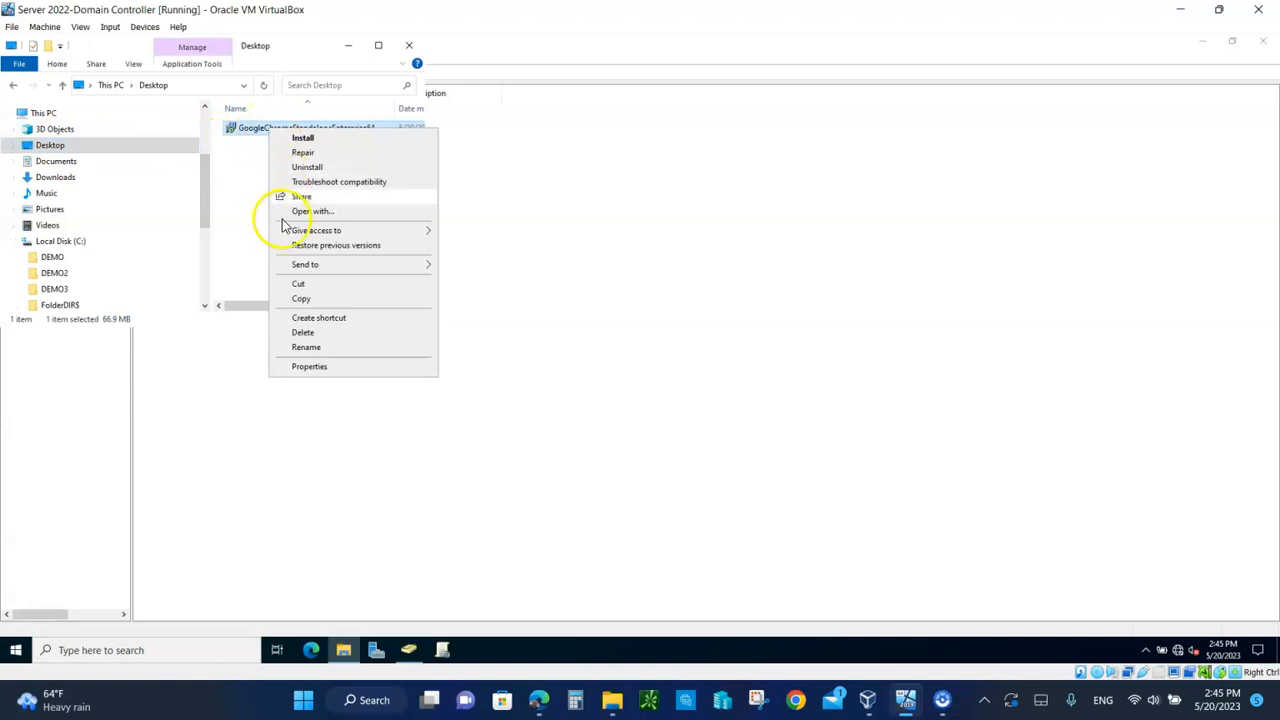
{"action": "left_click", "coordinate": [302, 298]}
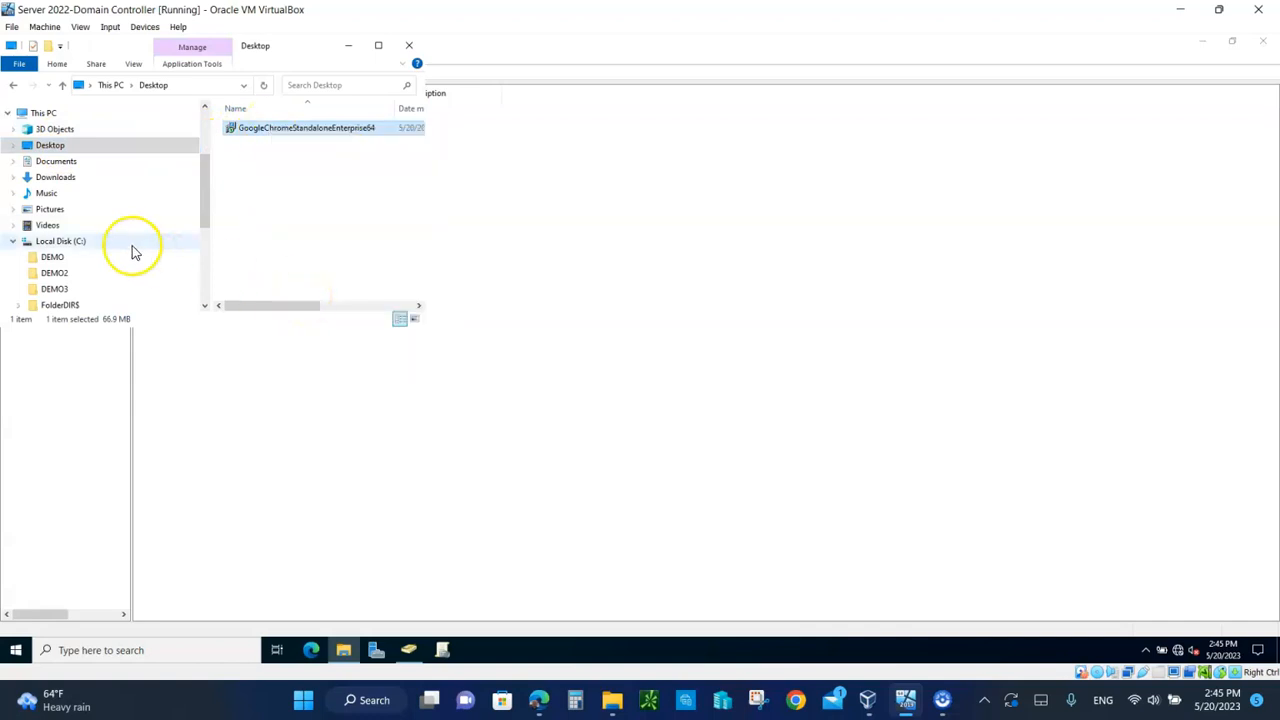
Step: Paste the installer into C:\Software and minimize Active Directory Users and Computers
{"action": "left_click", "coordinate": [76, 244]}
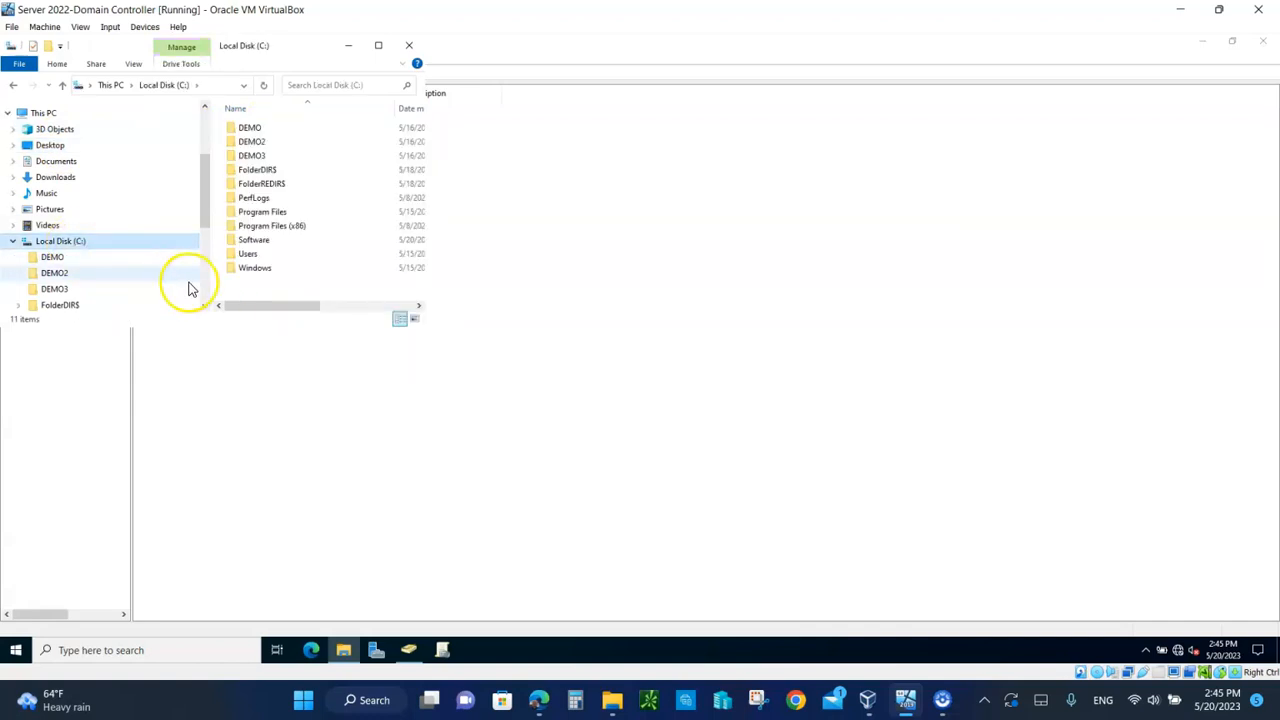
{"action": "double_click", "coordinate": [250, 240]}
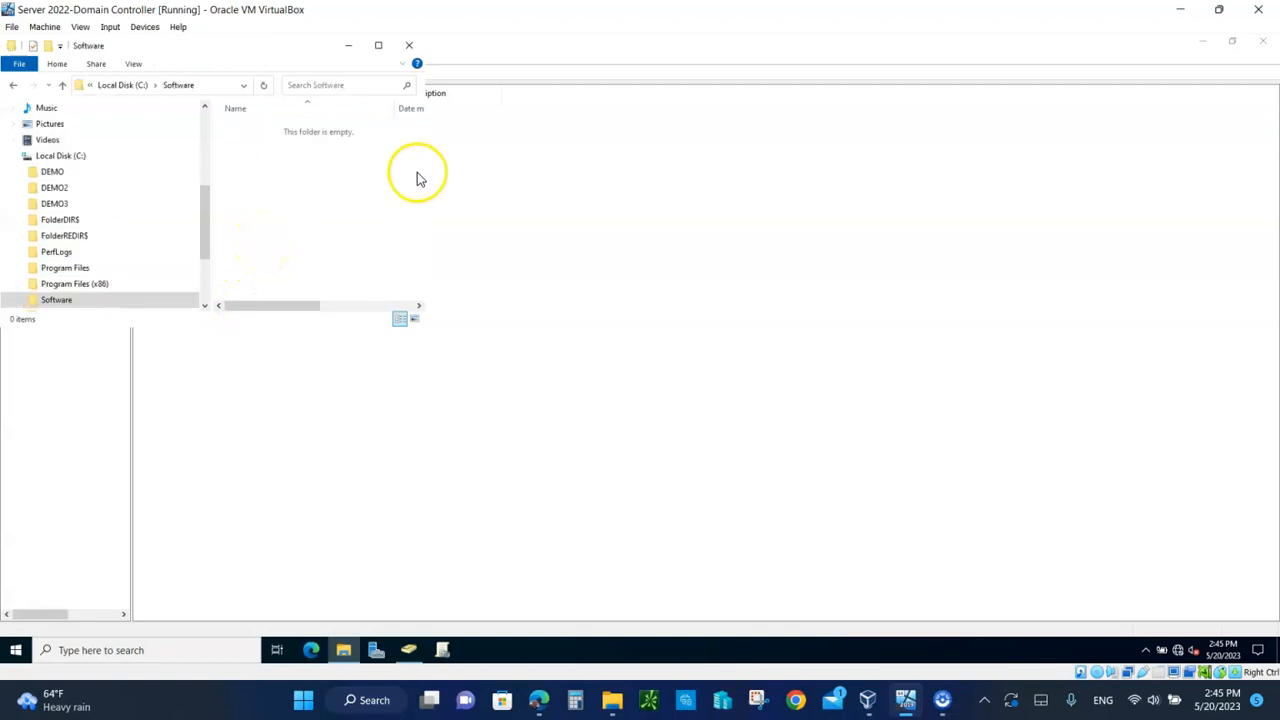
{"action": "right_click", "coordinate": [351, 183]}
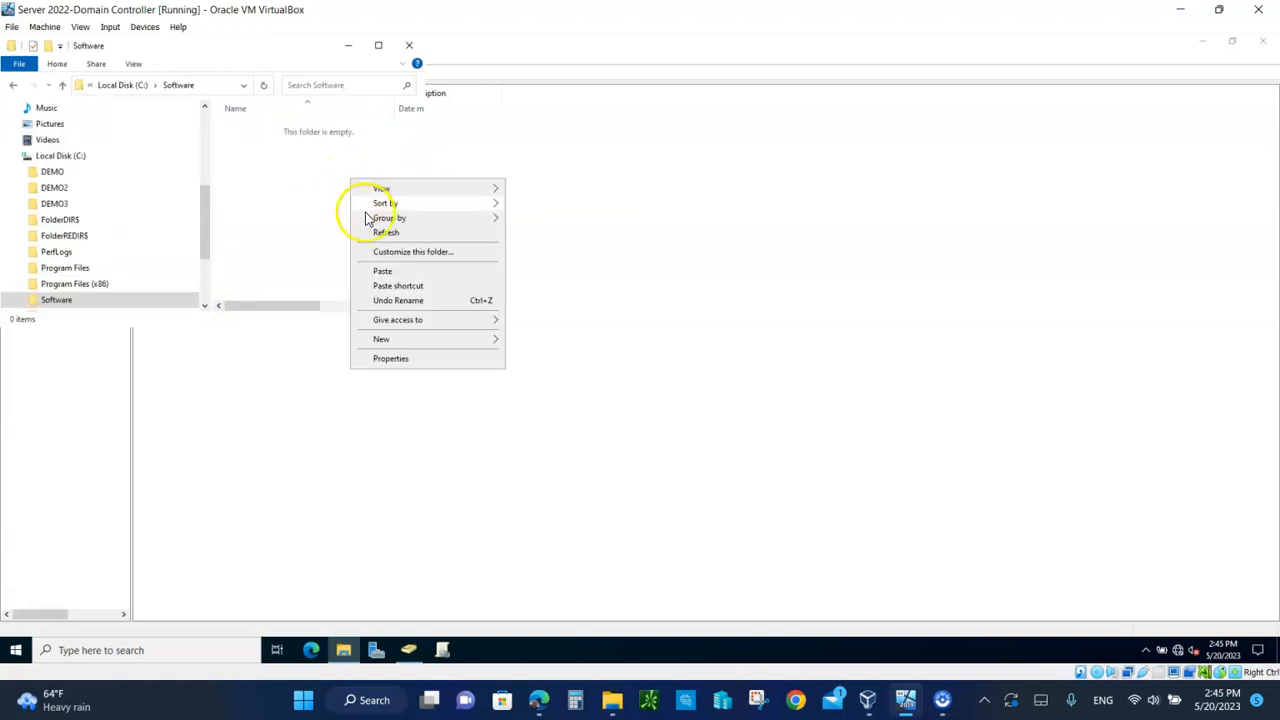
{"action": "left_click", "coordinate": [383, 276]}
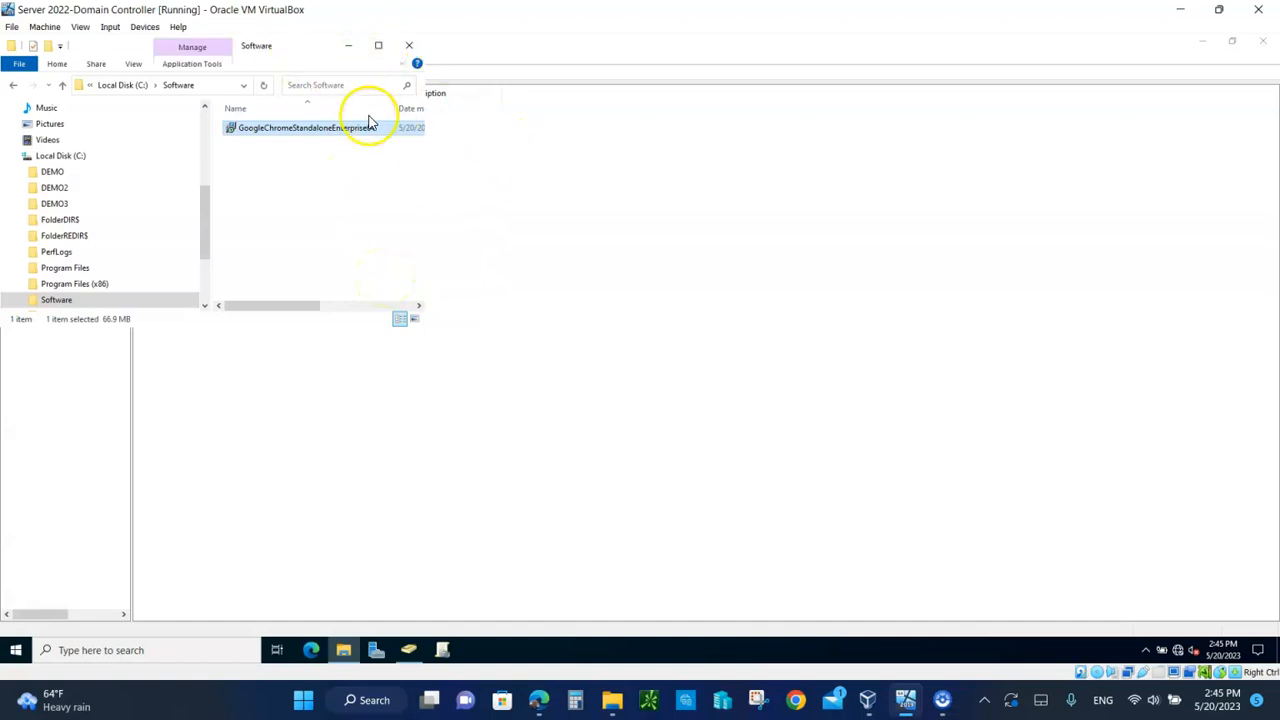
{"action": "left_click_drag", "start_coordinate": [294, 46], "coordinate": [803, 145]}
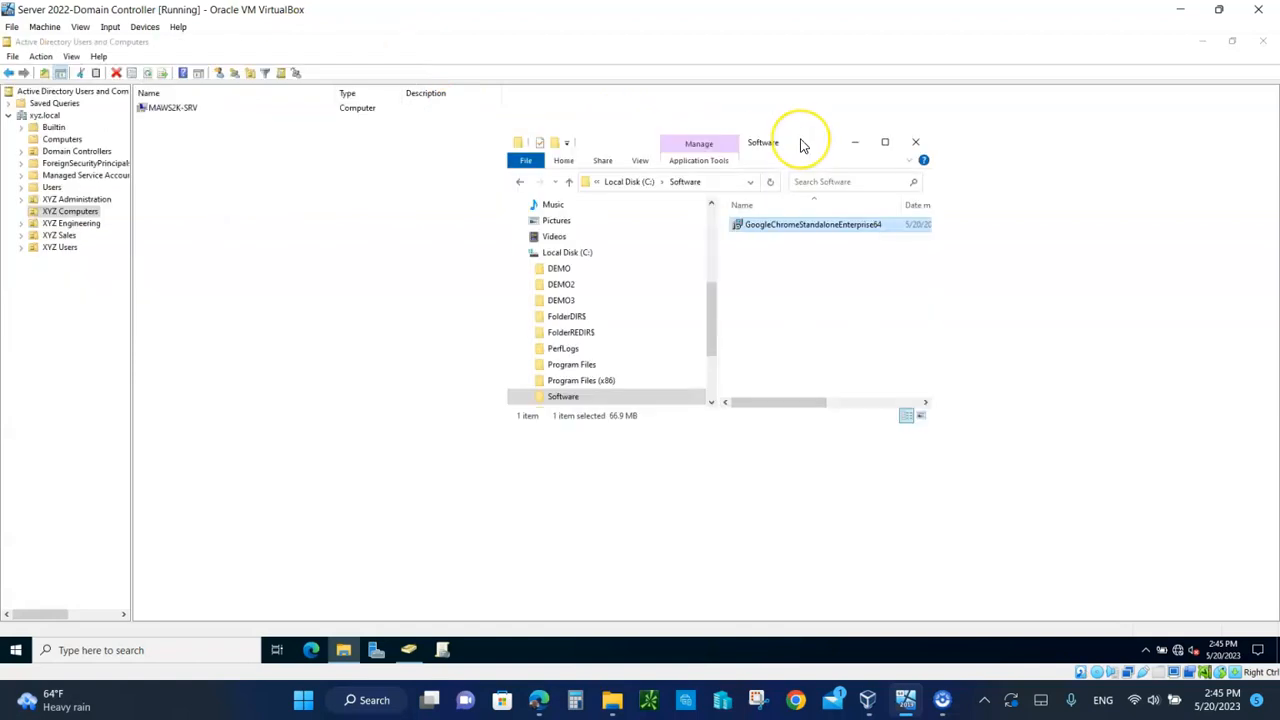
{"action": "left_click", "coordinate": [1202, 42]}
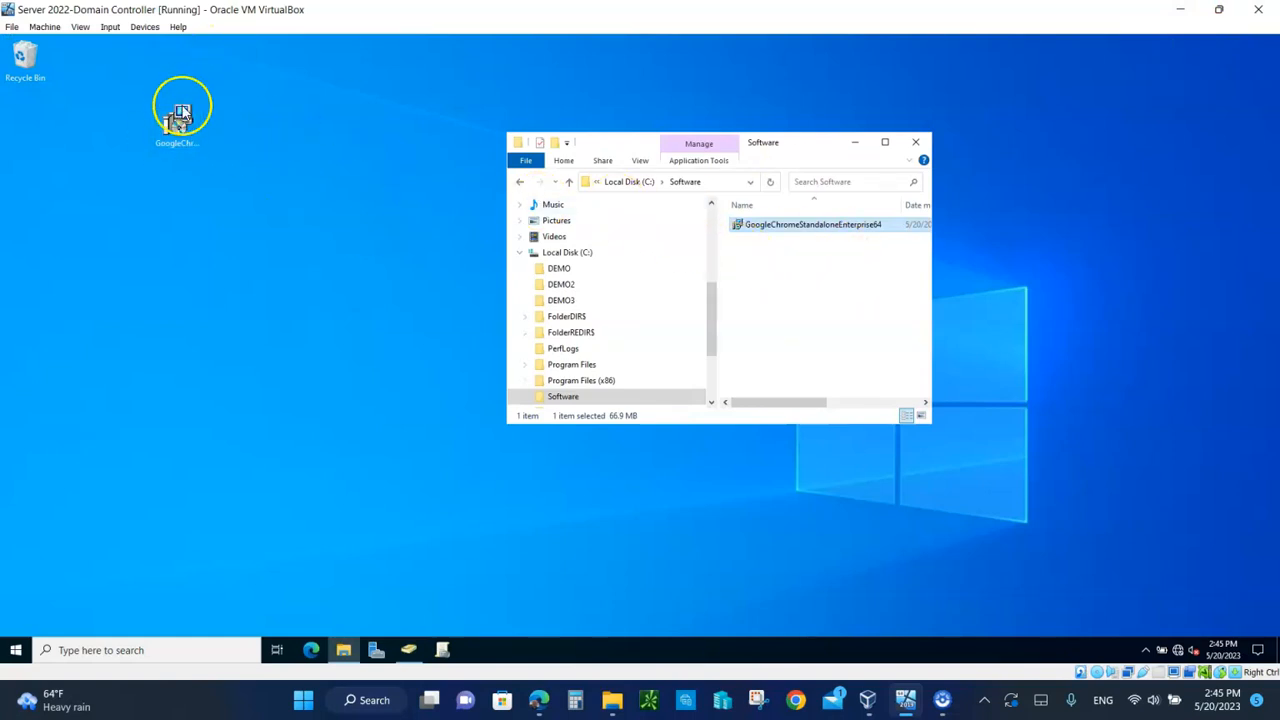
Step: Share the C:\Software folder through Advanced Sharing with read permission for Everyone
{"action": "left_click", "coordinate": [570, 184]}
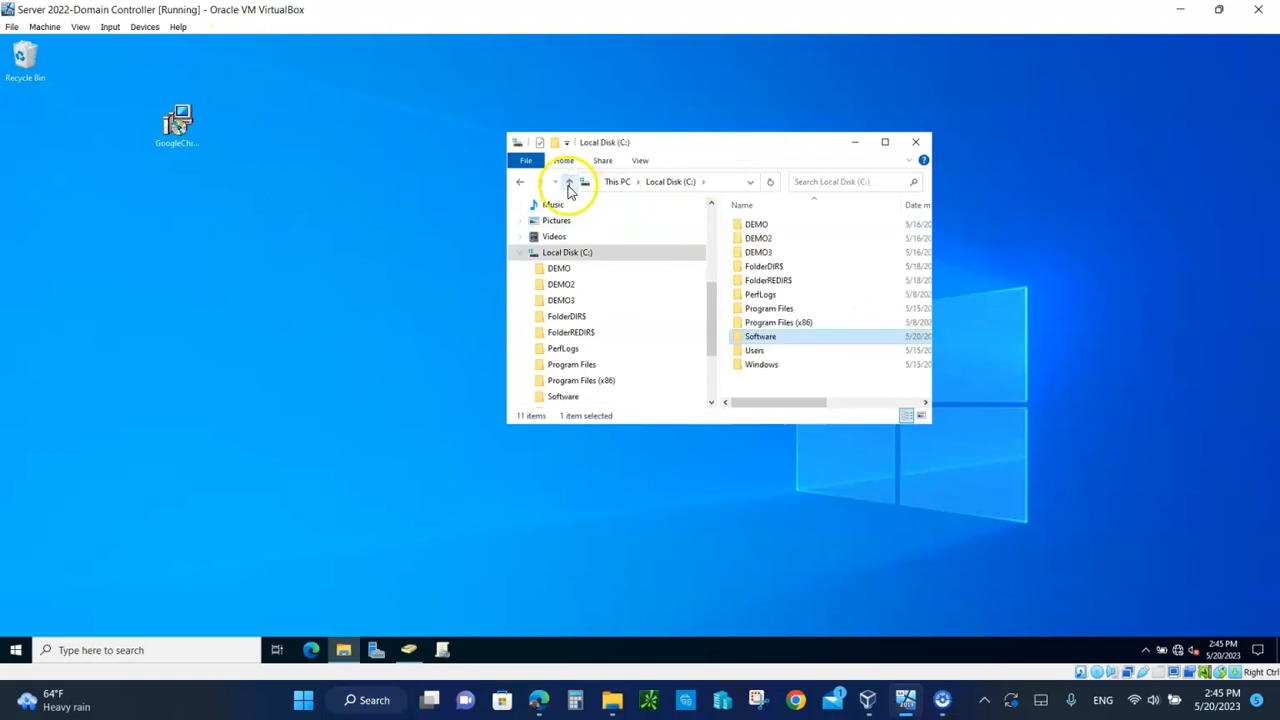
{"action": "right_click", "coordinate": [767, 341]}
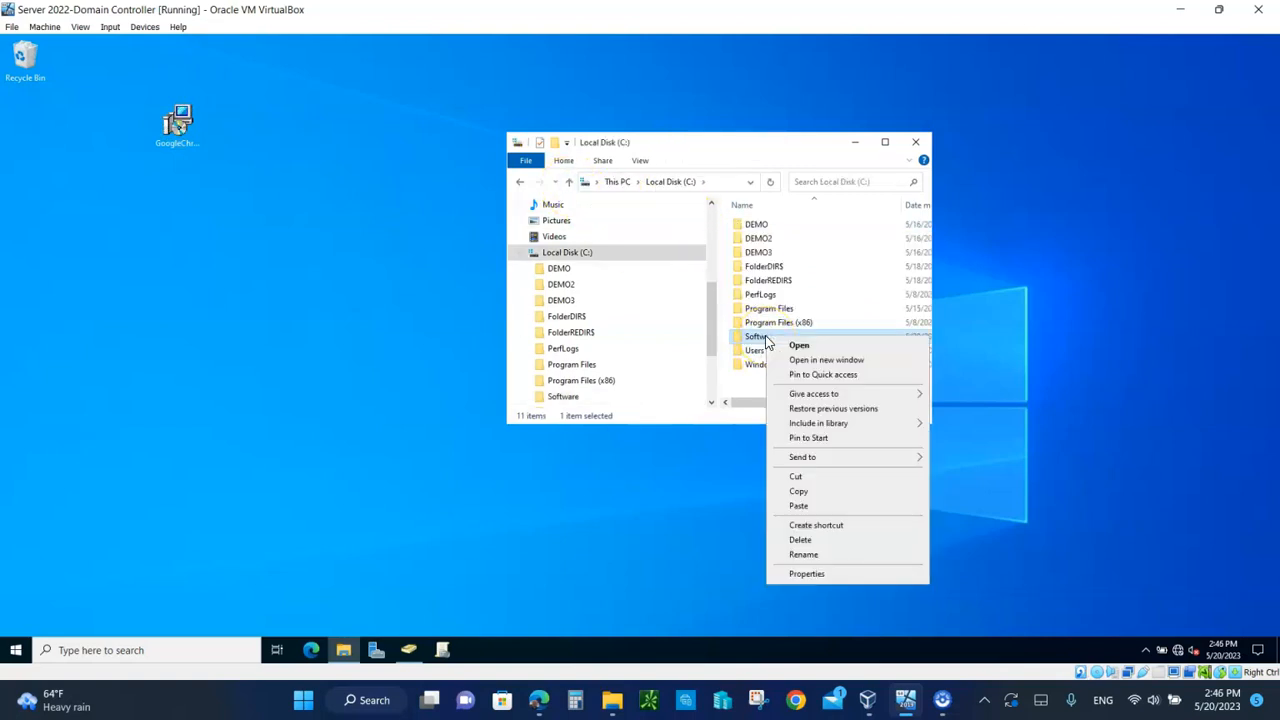
{"action": "left_click", "coordinate": [812, 574]}
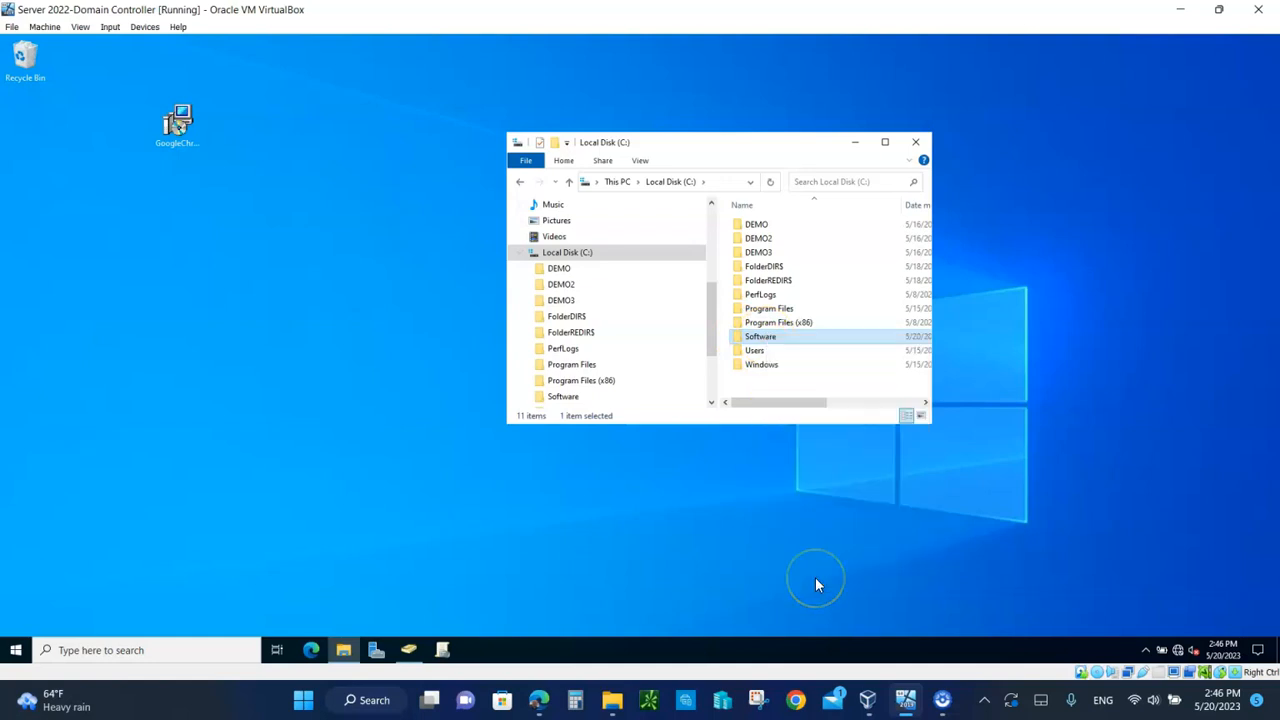
{"action": "left_click_drag", "start_coordinate": [891, 312], "coordinate": [477, 131]}
{"action": "left_click", "coordinate": [408, 153]}
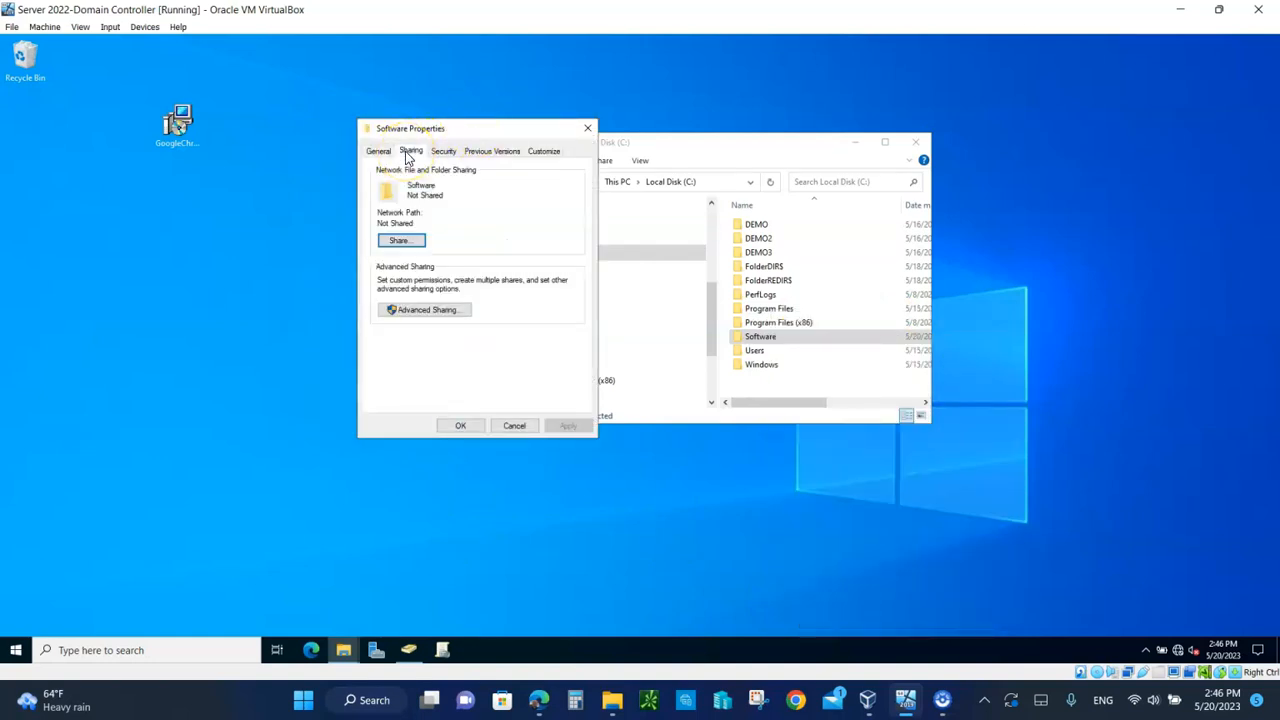
{"action": "left_click", "coordinate": [410, 312]}
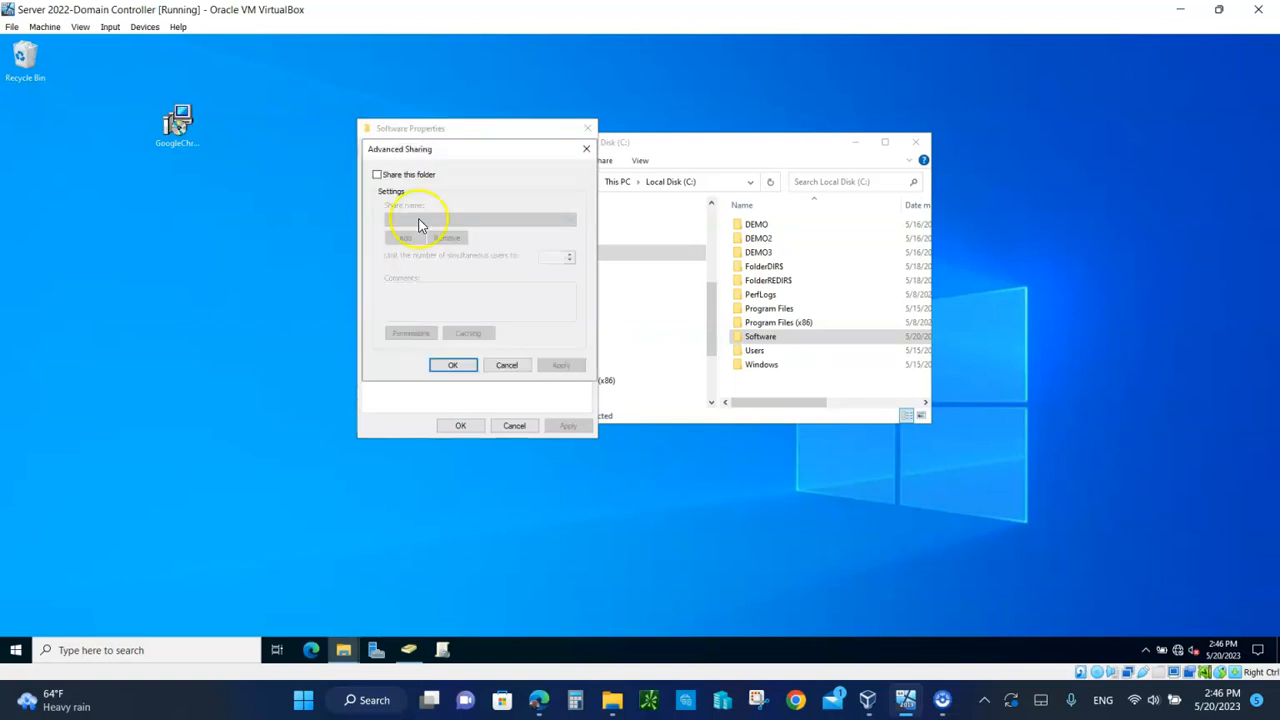
{"action": "left_click", "coordinate": [377, 175]}
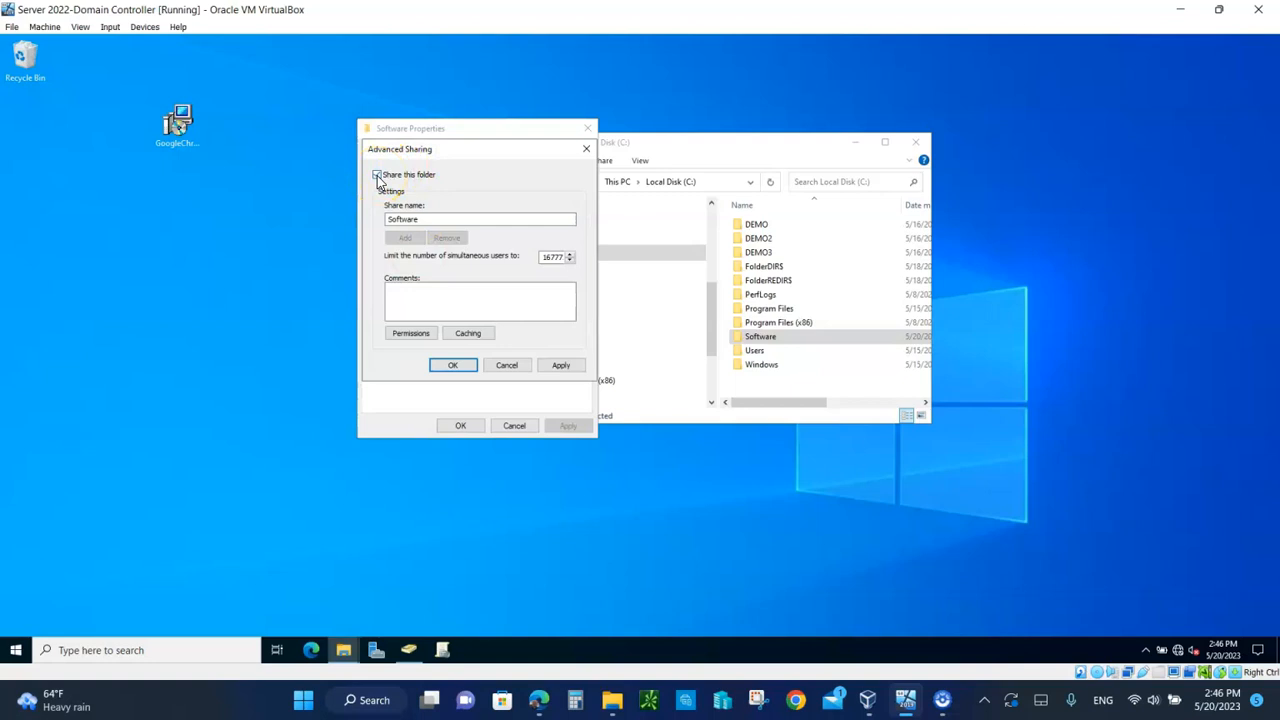
{"action": "left_click", "coordinate": [410, 333]}
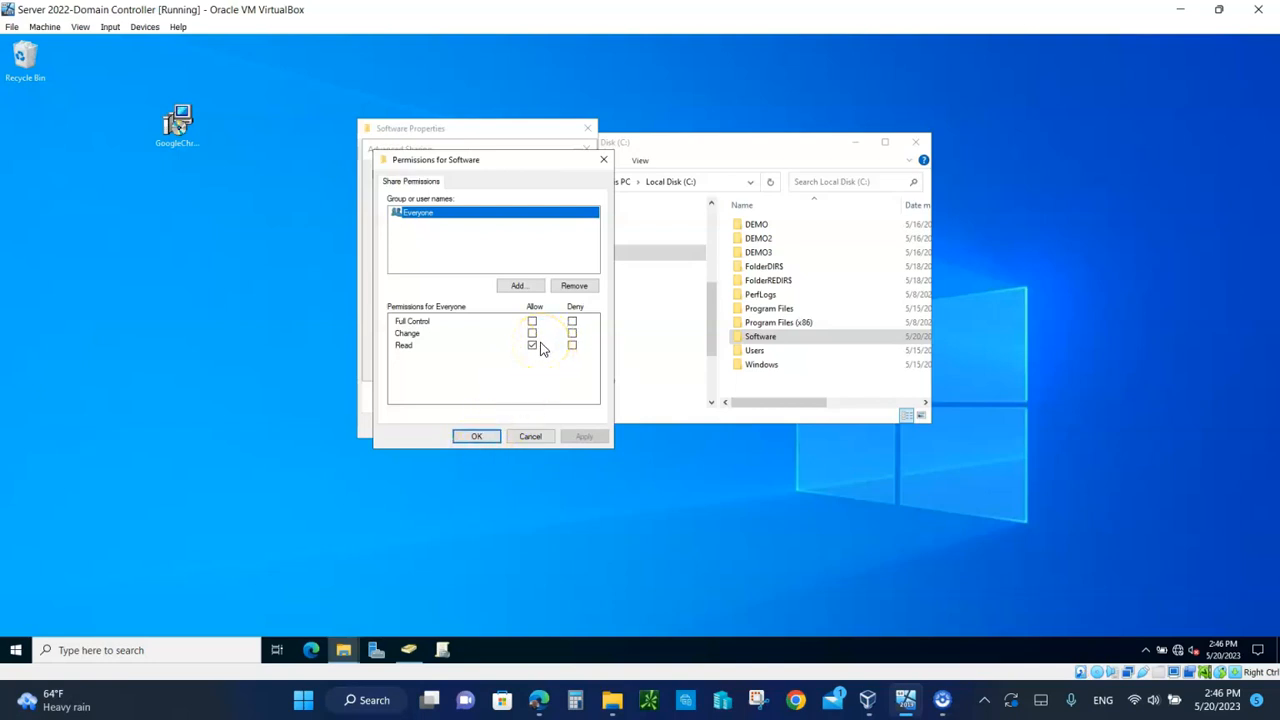
{"action": "left_click", "coordinate": [476, 440]}
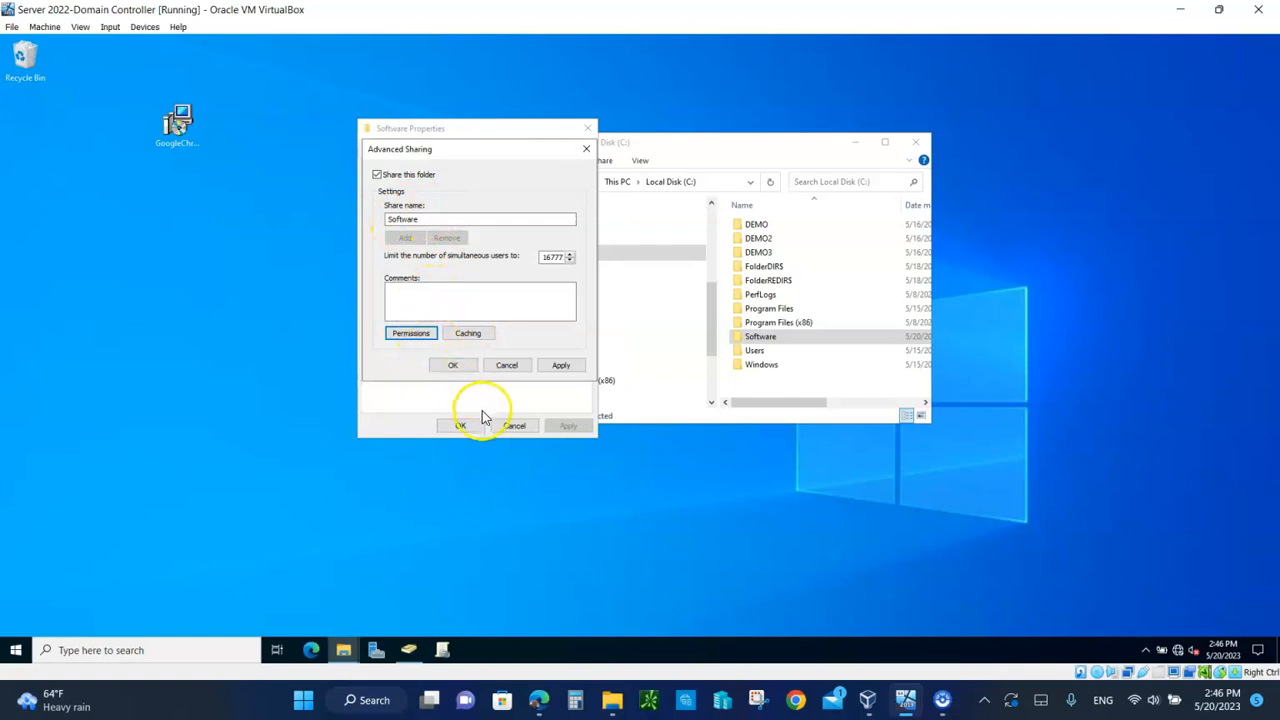
{"action": "left_click", "coordinate": [561, 366]}
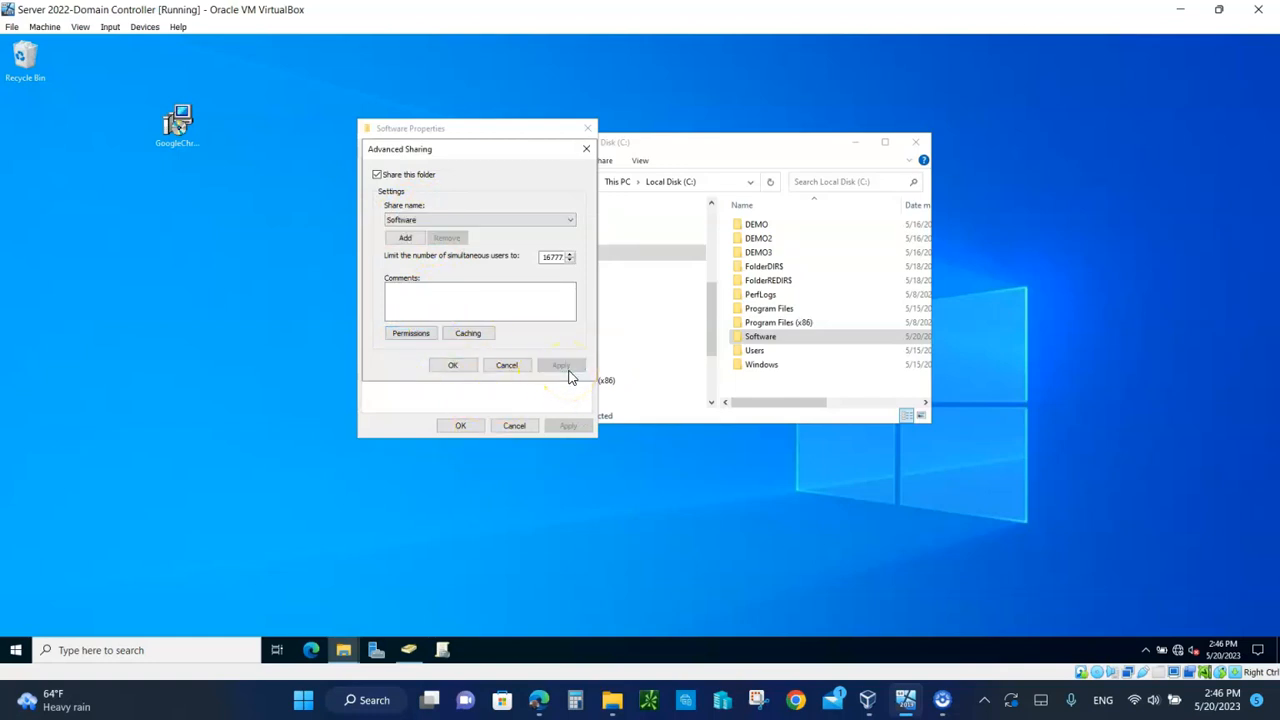
{"action": "left_click", "coordinate": [453, 367]}
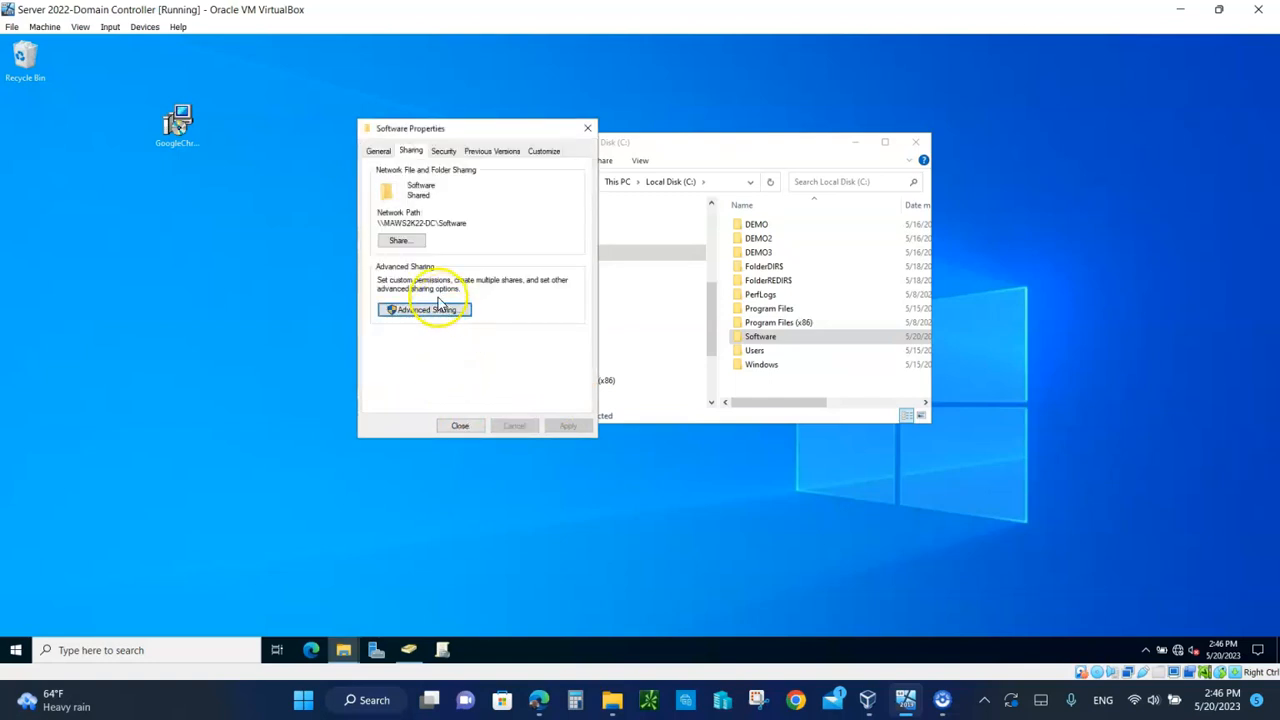
Step: Copy the network path \\MAWS2K22-DC\Software, then close the properties and File Explorer
{"action": "left_click_drag", "start_coordinate": [476, 222], "coordinate": [350, 232]}
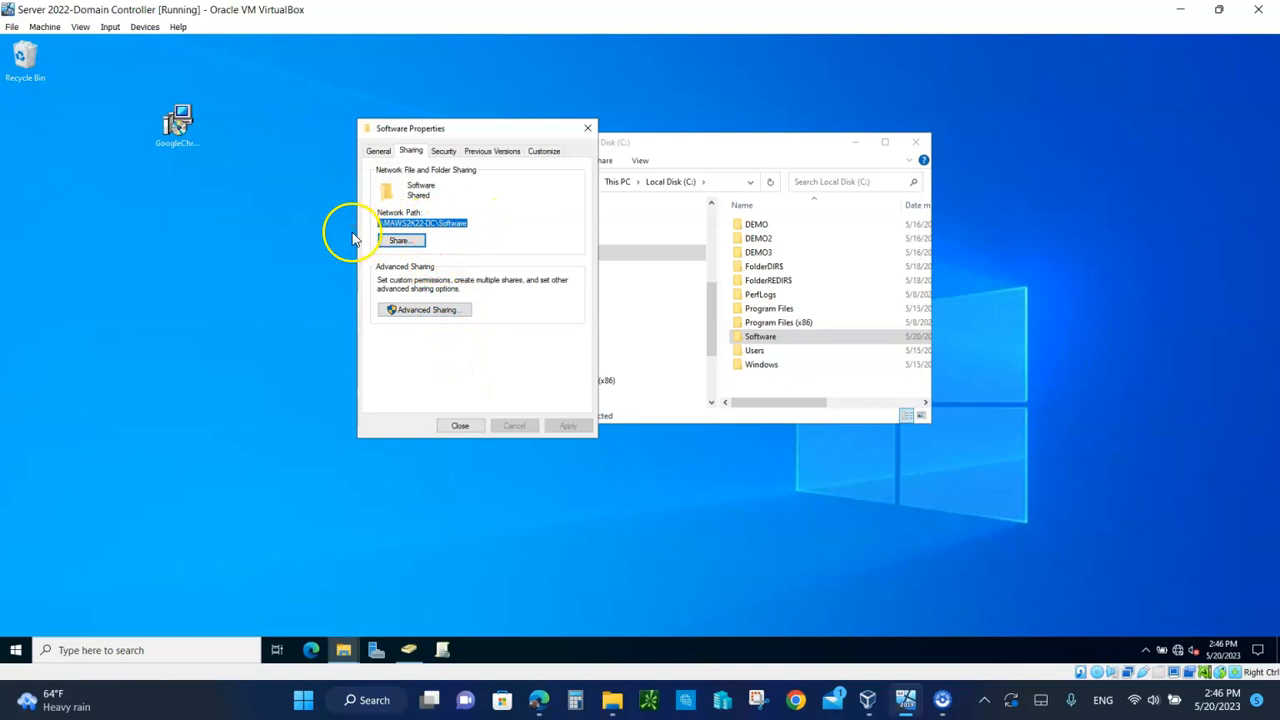
{"action": "right_click", "coordinate": [430, 225]}
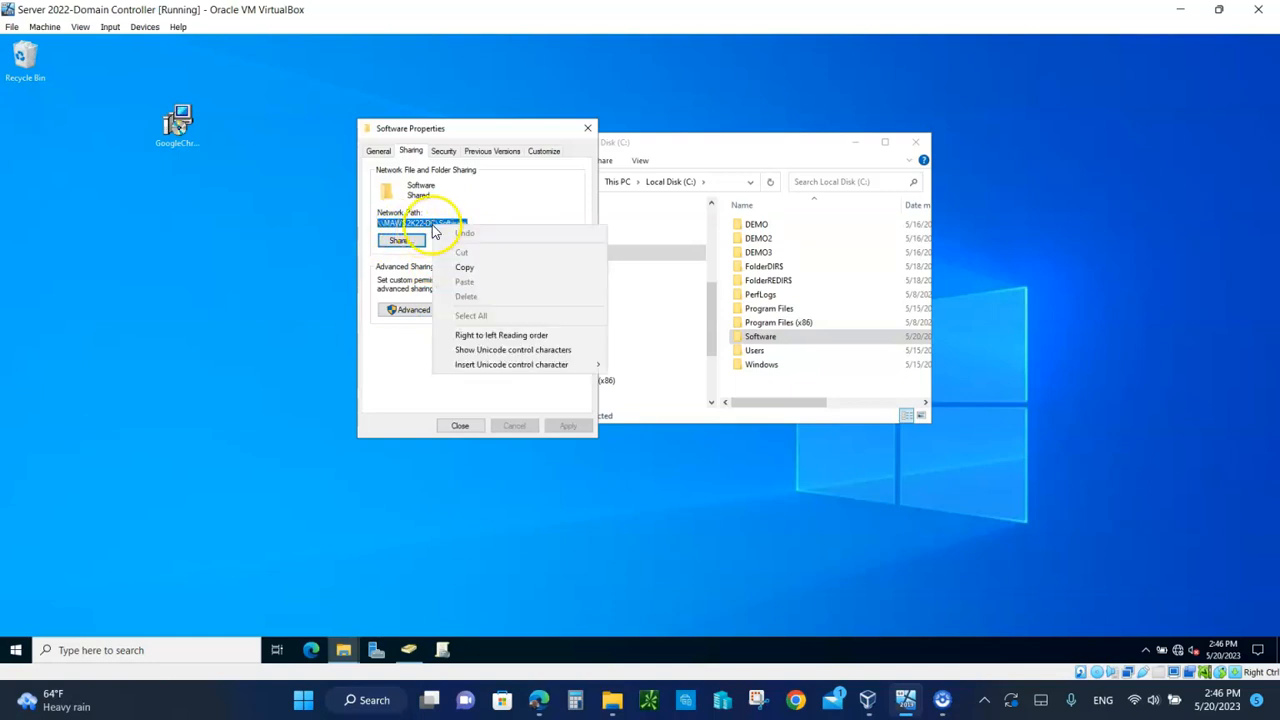
{"action": "left_click", "coordinate": [463, 268]}
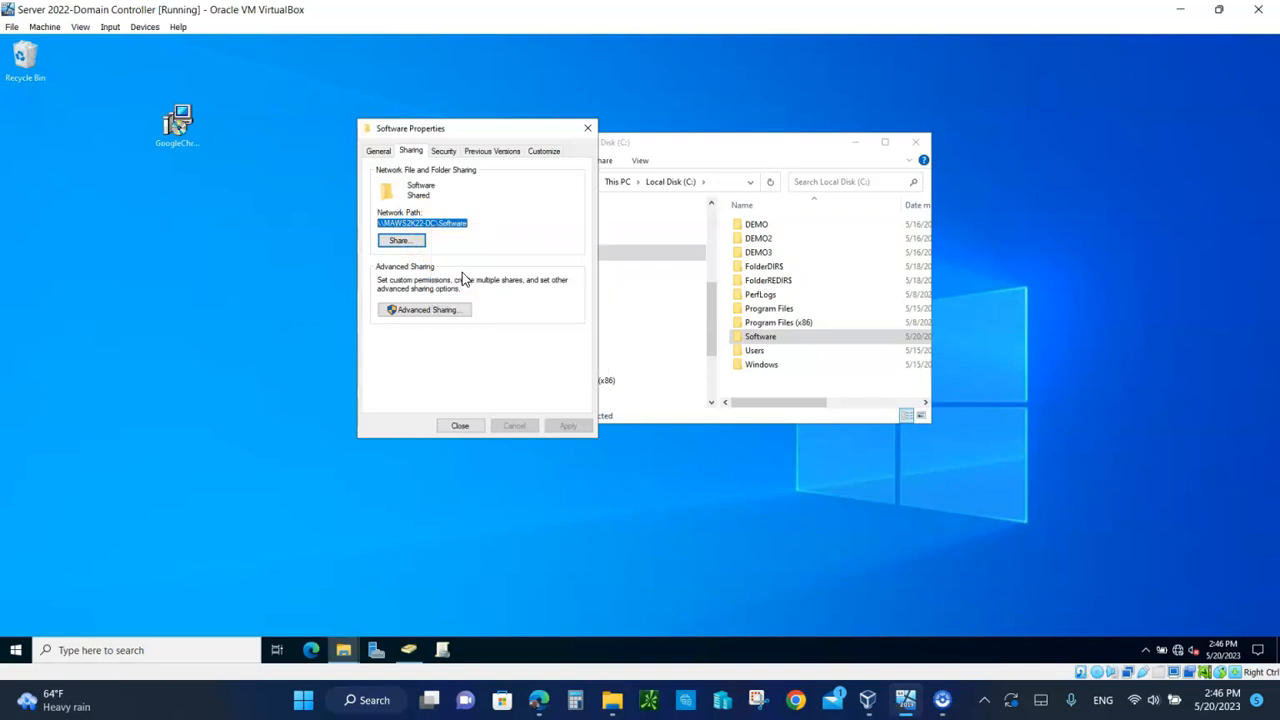
{"action": "left_click", "coordinate": [459, 425]}
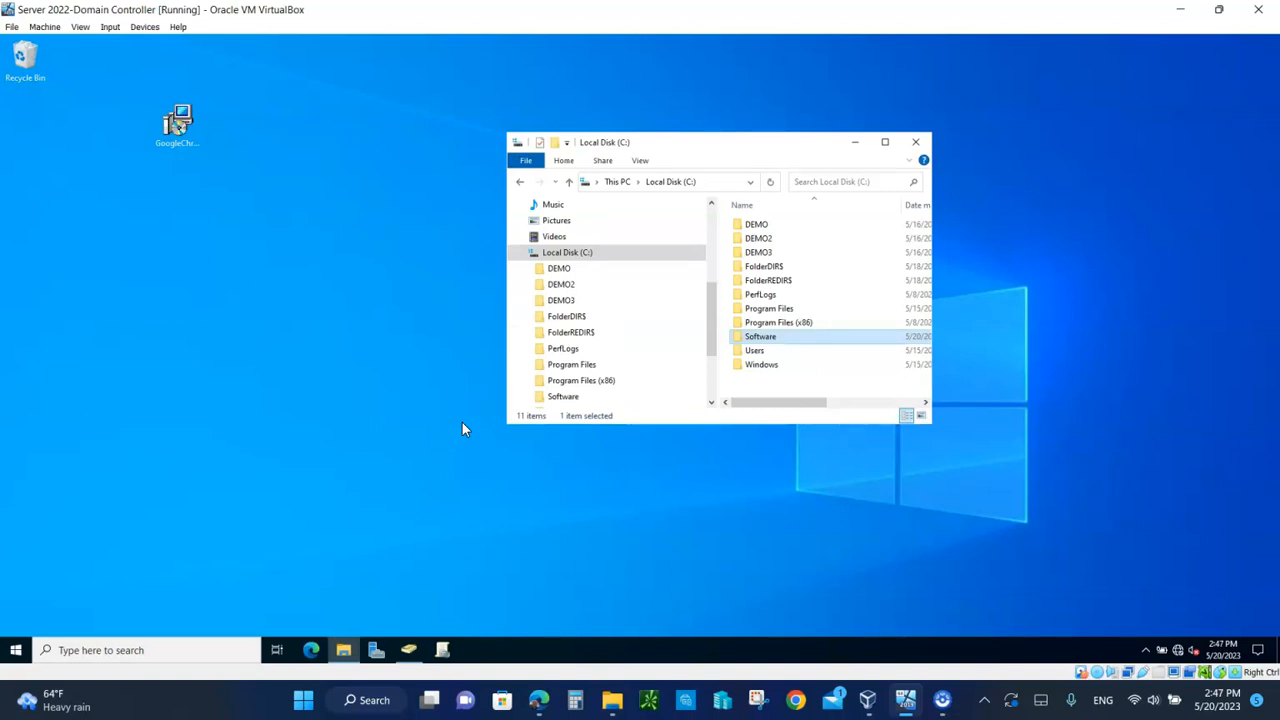
{"action": "left_click", "coordinate": [918, 145]}
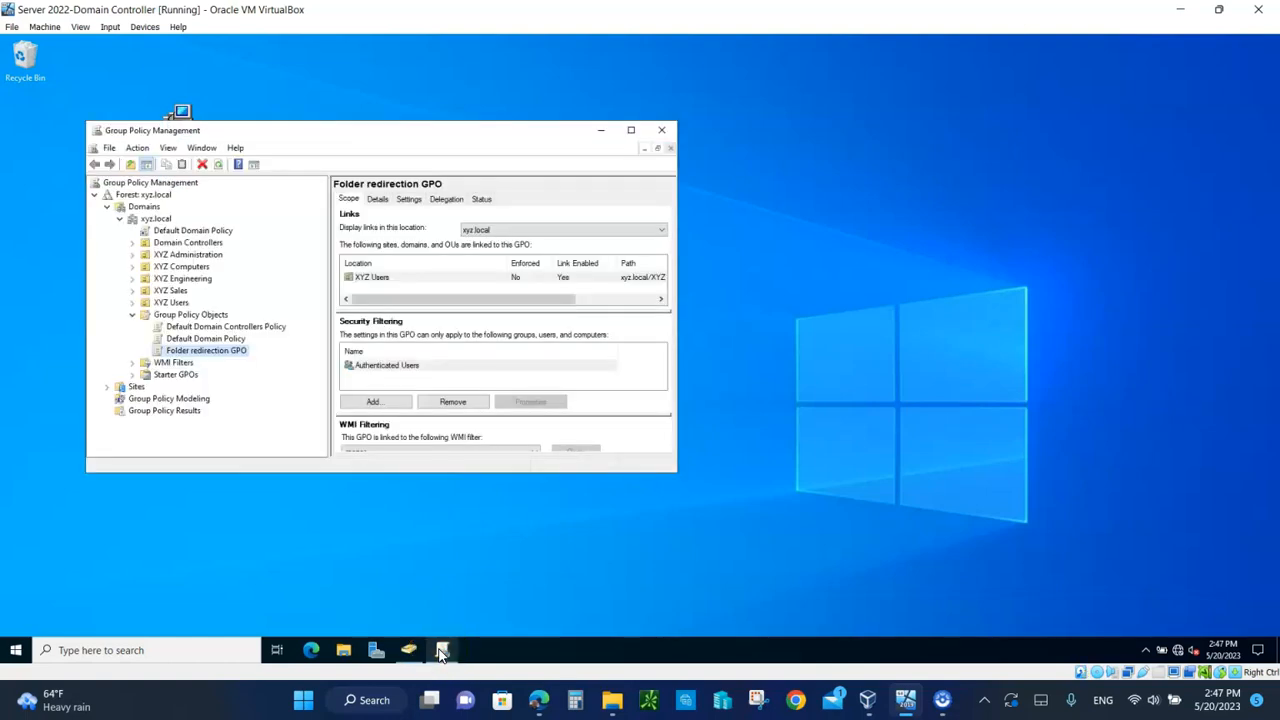
Step: Maximize Group Policy Management and create a new GPO named 'Software Deployment GPO'
{"action": "left_click", "coordinate": [631, 130]}
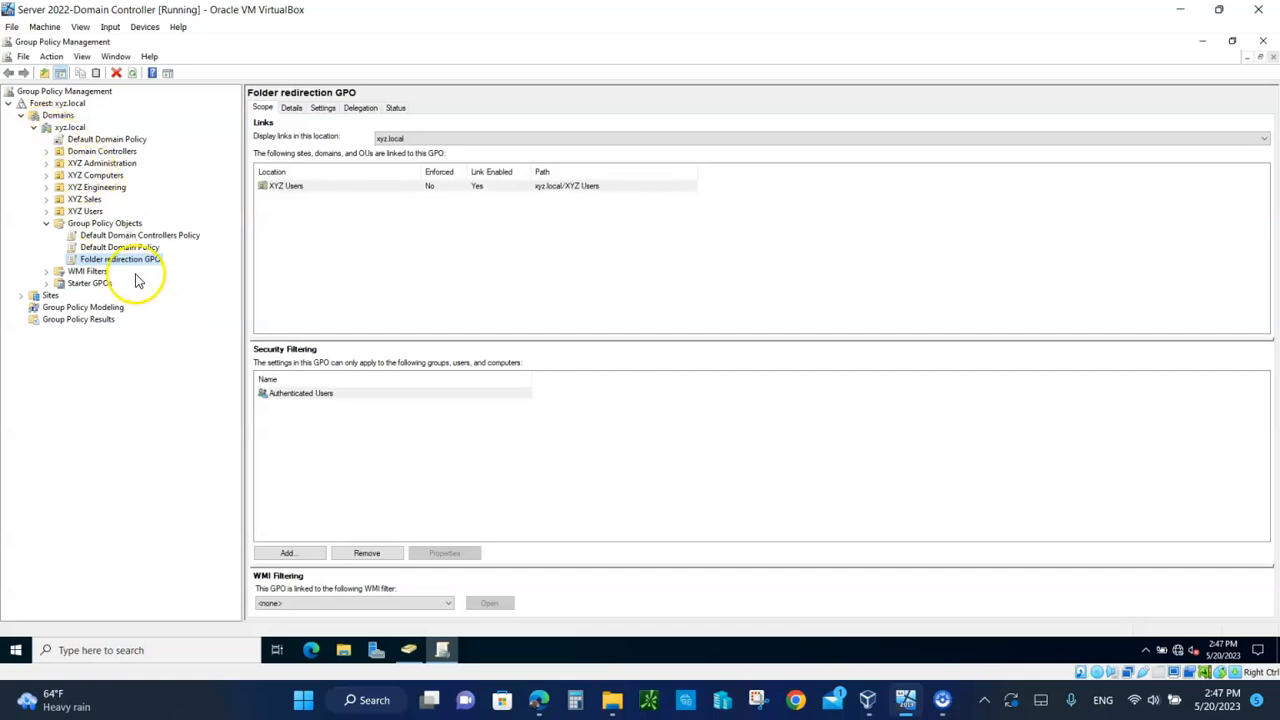
{"action": "right_click", "coordinate": [122, 233]}
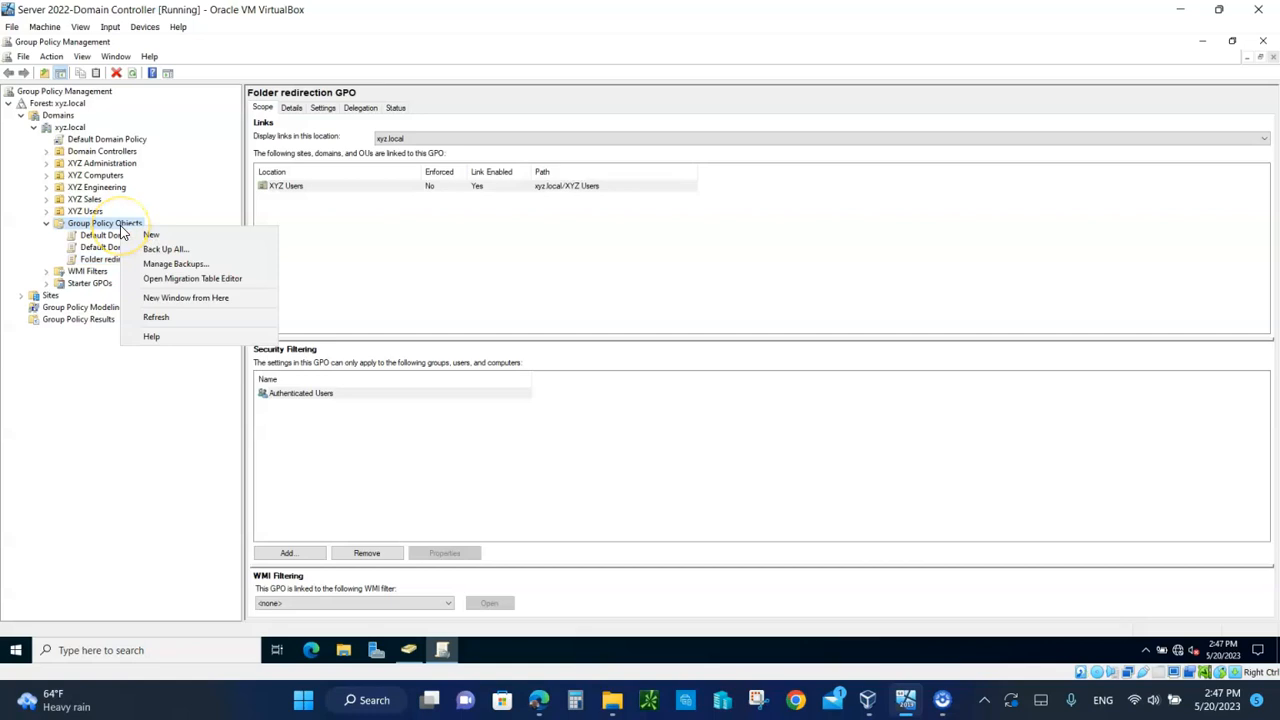
{"action": "left_click", "coordinate": [150, 234]}
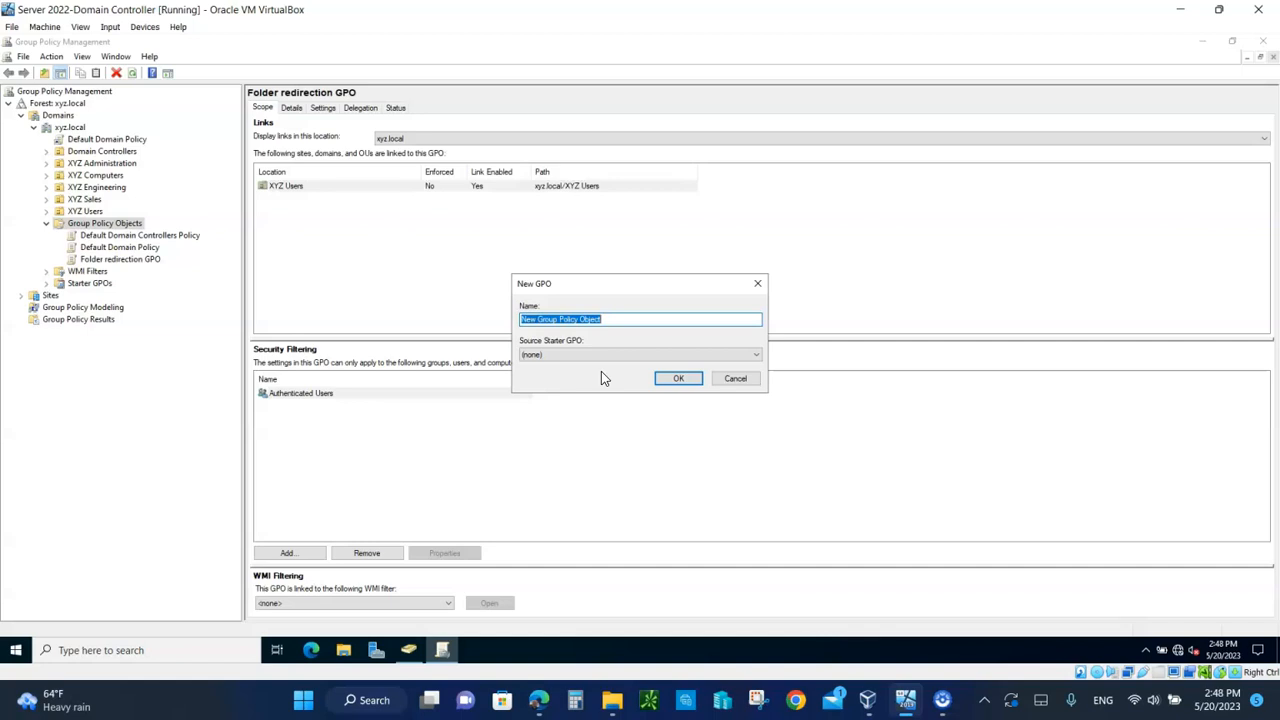
{"action": "type", "text": "Software Deployment GPO"}
{"action": "left_click", "coordinate": [678, 379]}
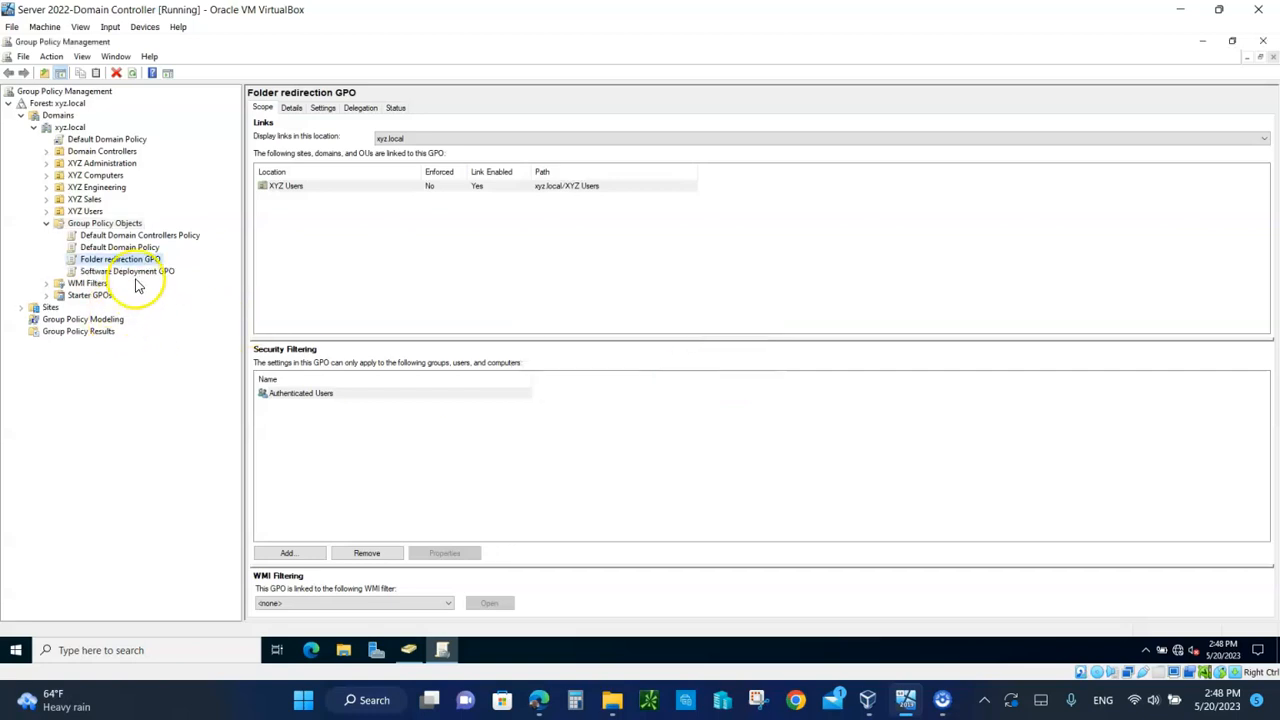
Step: Edit Software Deployment GPO and go to Computer Configuration > Policies > Software Settings > Software installation
{"action": "right_click", "coordinate": [116, 266]}
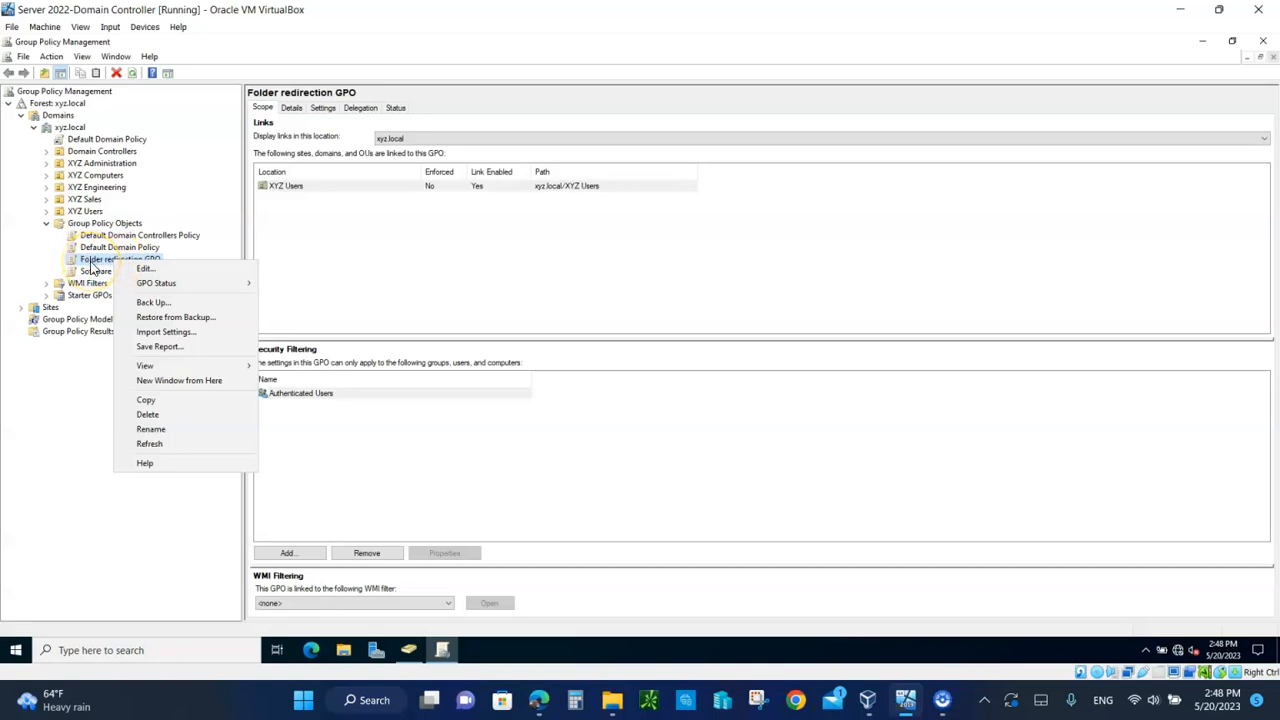
{"action": "right_click", "coordinate": [88, 272]}
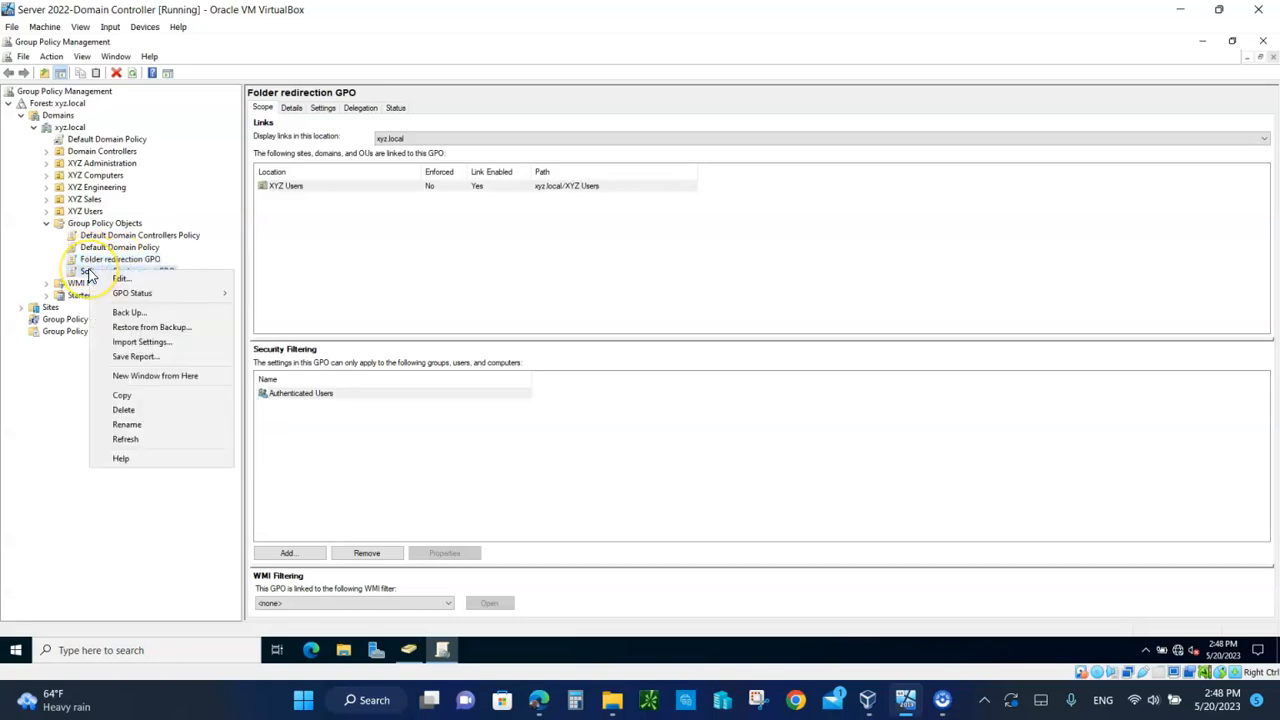
{"action": "left_click", "coordinate": [121, 281]}
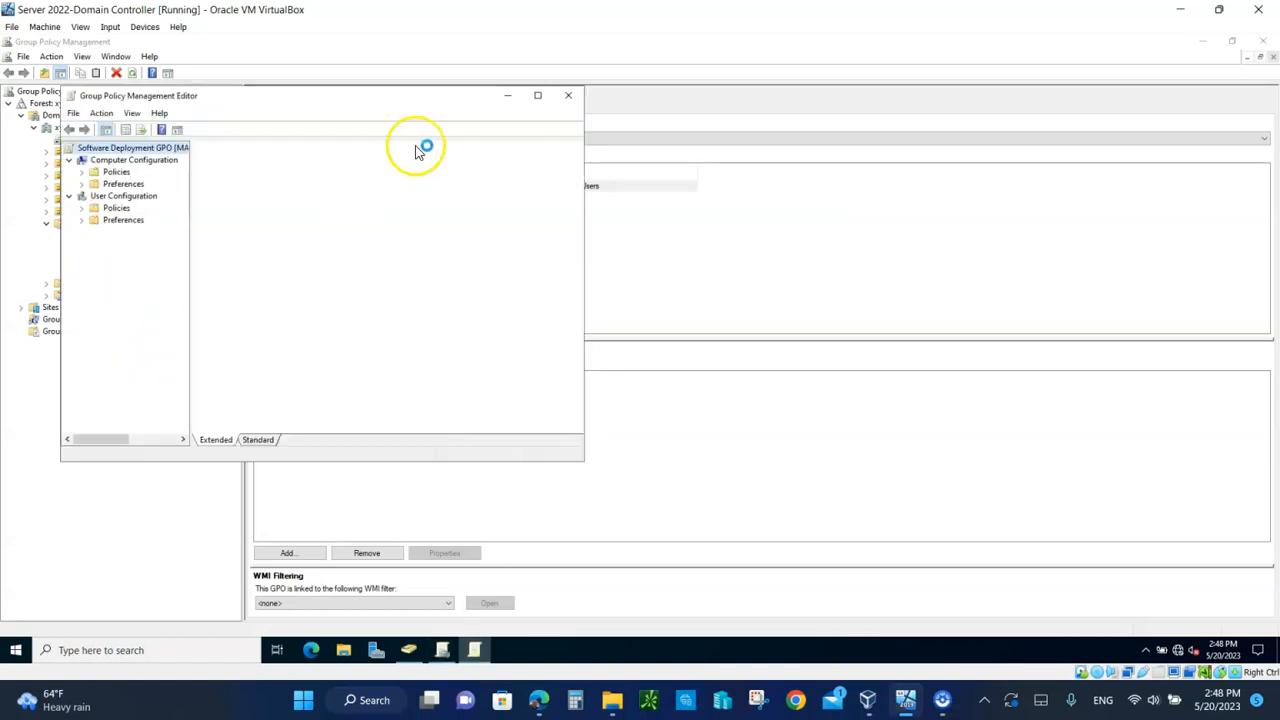
{"action": "left_click_drag", "start_coordinate": [383, 102], "coordinate": [723, 120]}
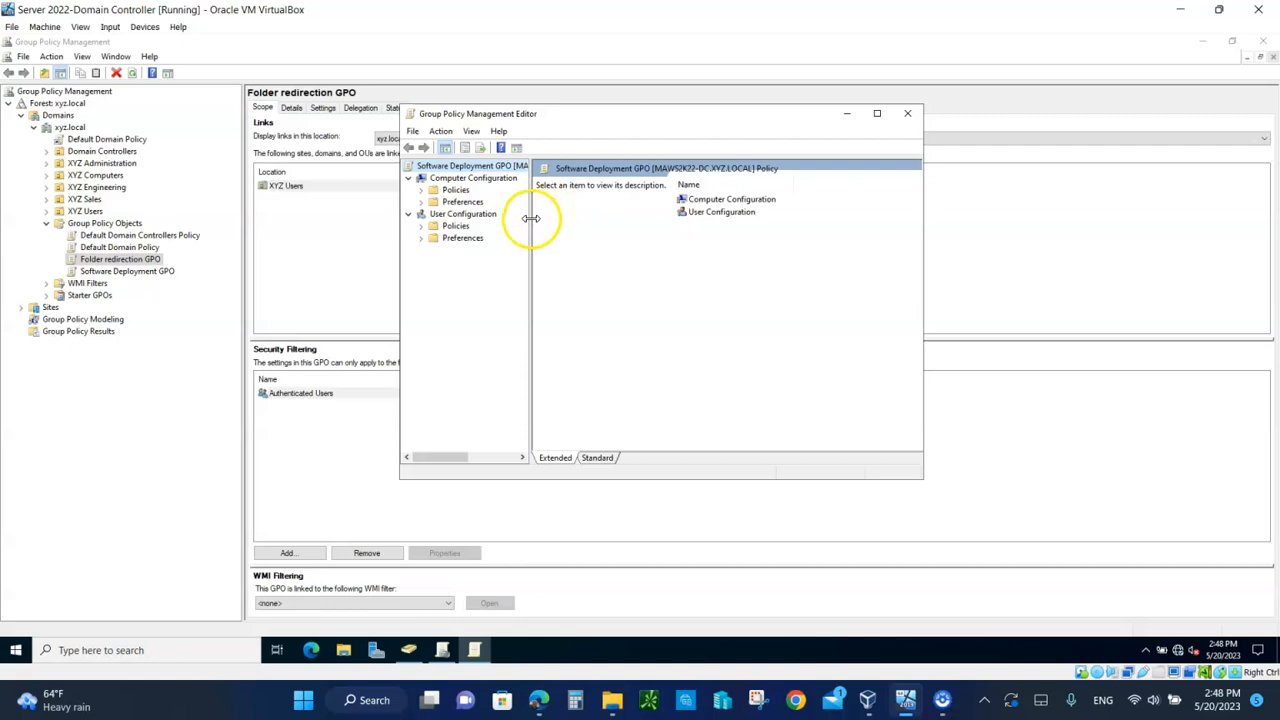
{"action": "left_click_drag", "start_coordinate": [529, 220], "coordinate": [575, 228]}
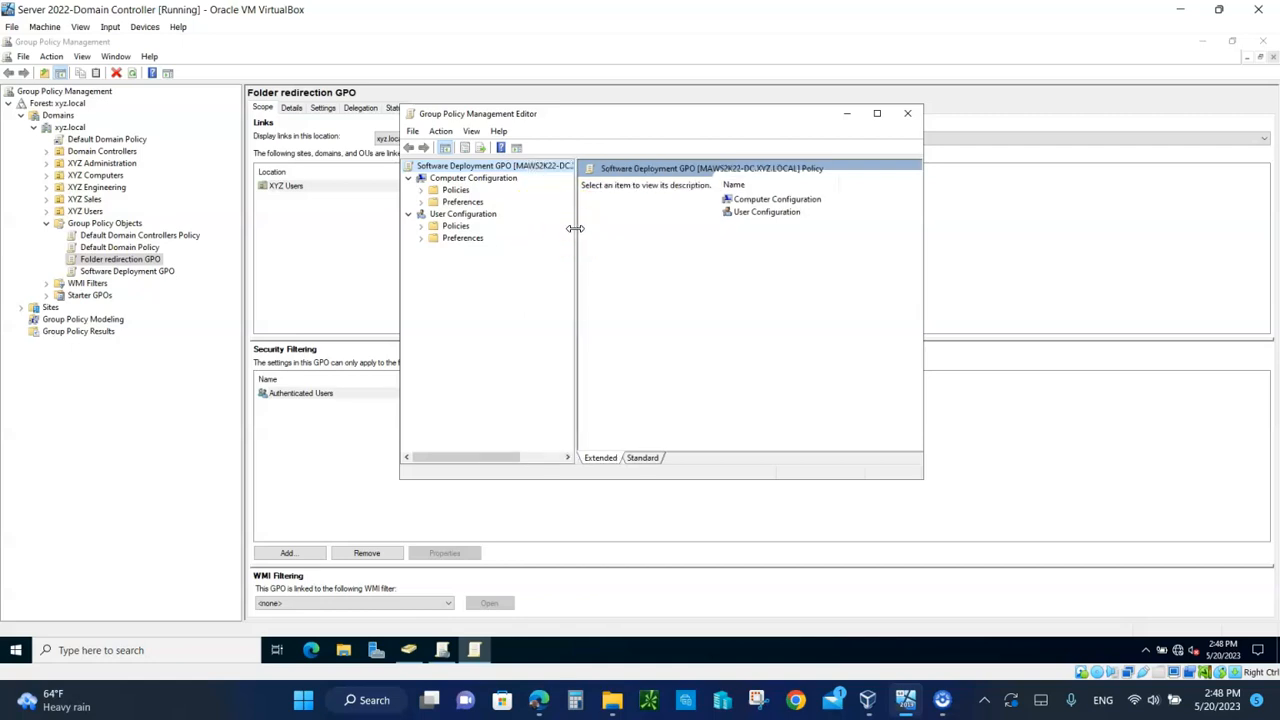
{"action": "left_click", "coordinate": [420, 190]}
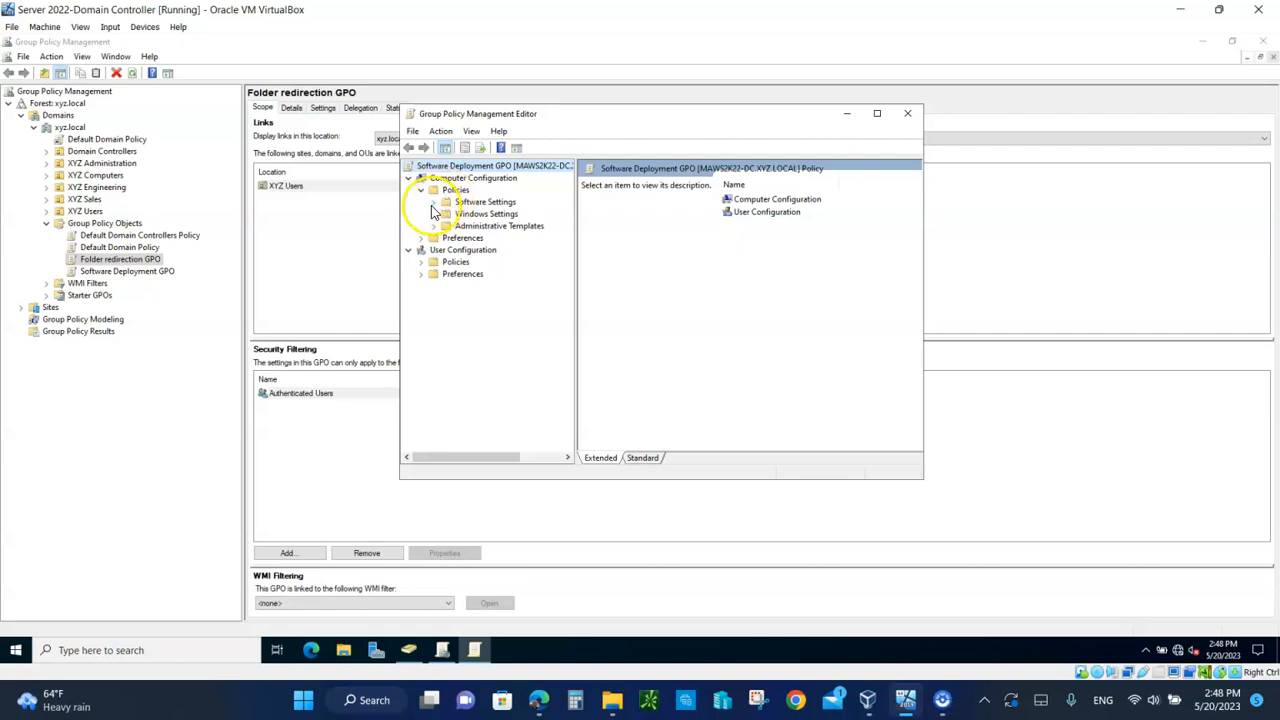
{"action": "left_click", "coordinate": [435, 202]}
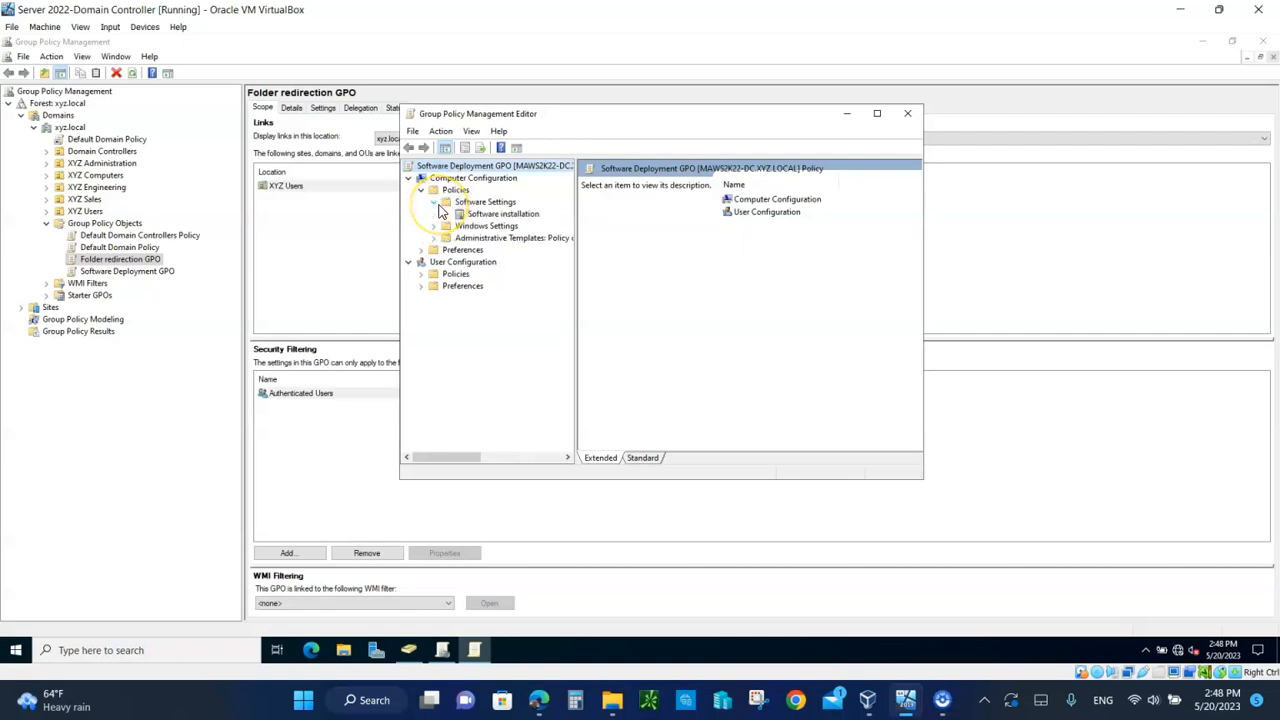
{"action": "left_click", "coordinate": [500, 214]}
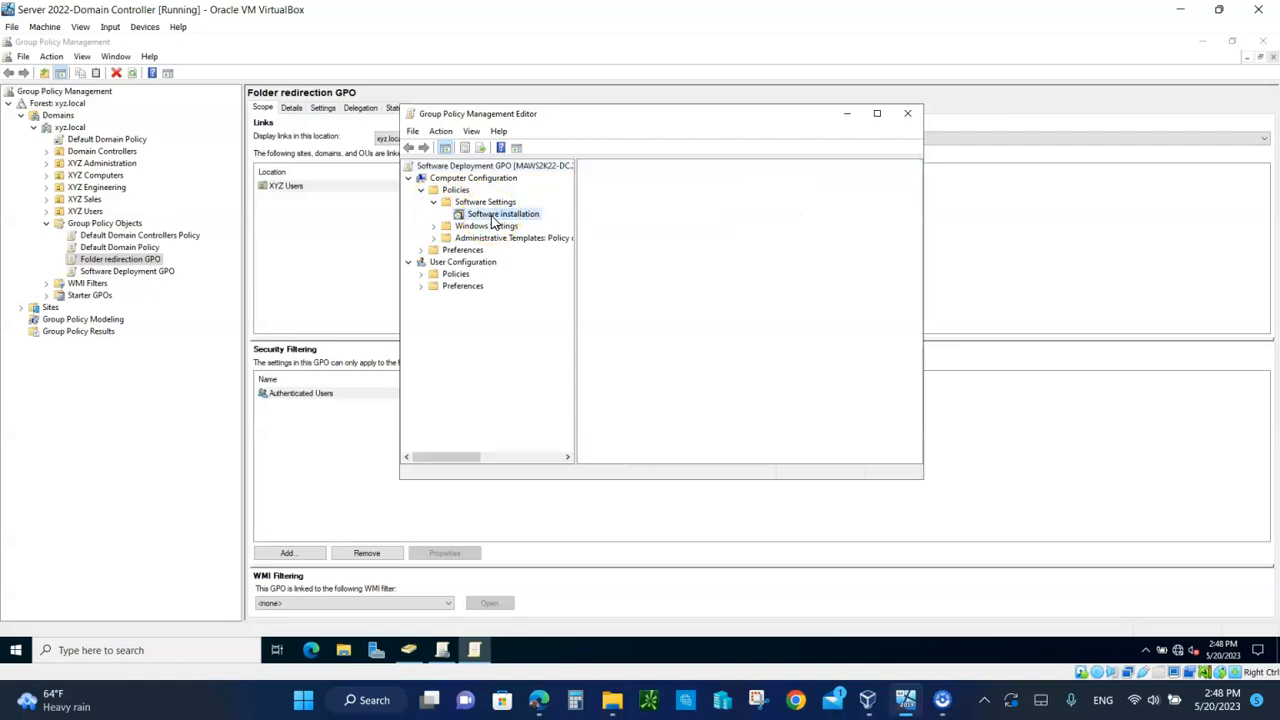
Step: Set Software installation defaults to Assign, with default package location \\MAWS2K22-DC\Software
{"action": "right_click", "coordinate": [492, 221]}
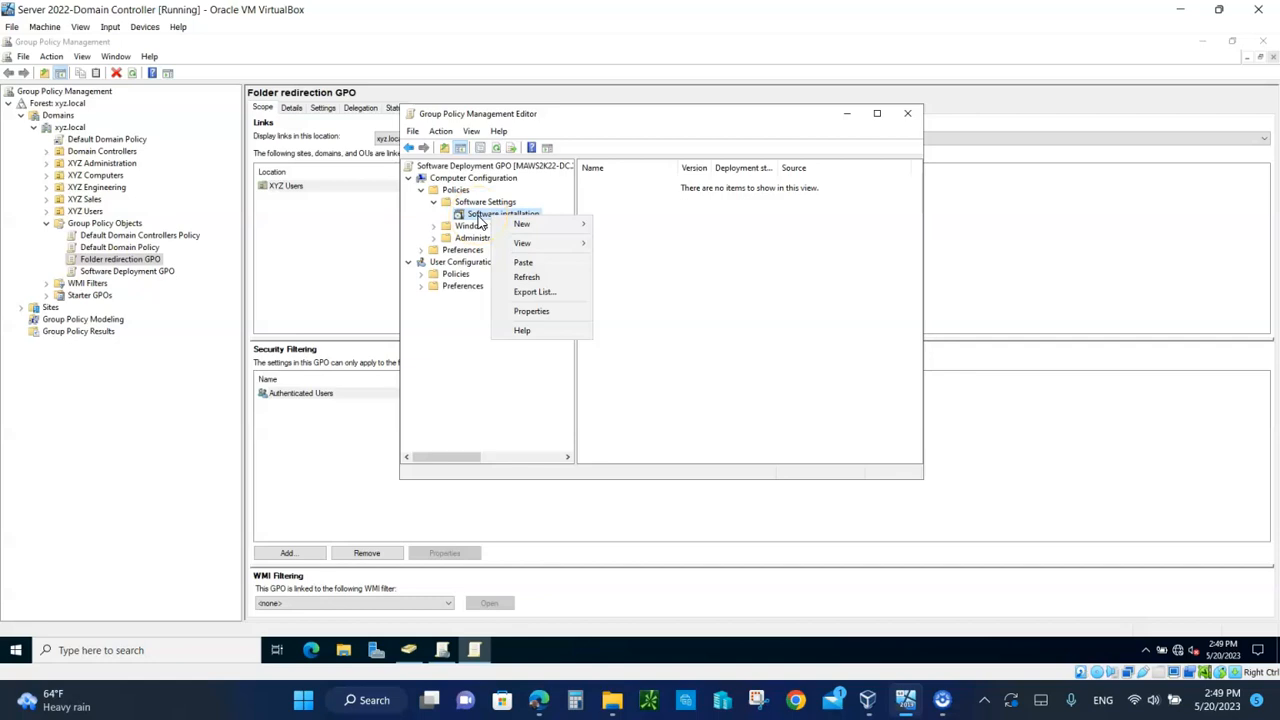
{"action": "mouse_move", "coordinate": [521, 228]}
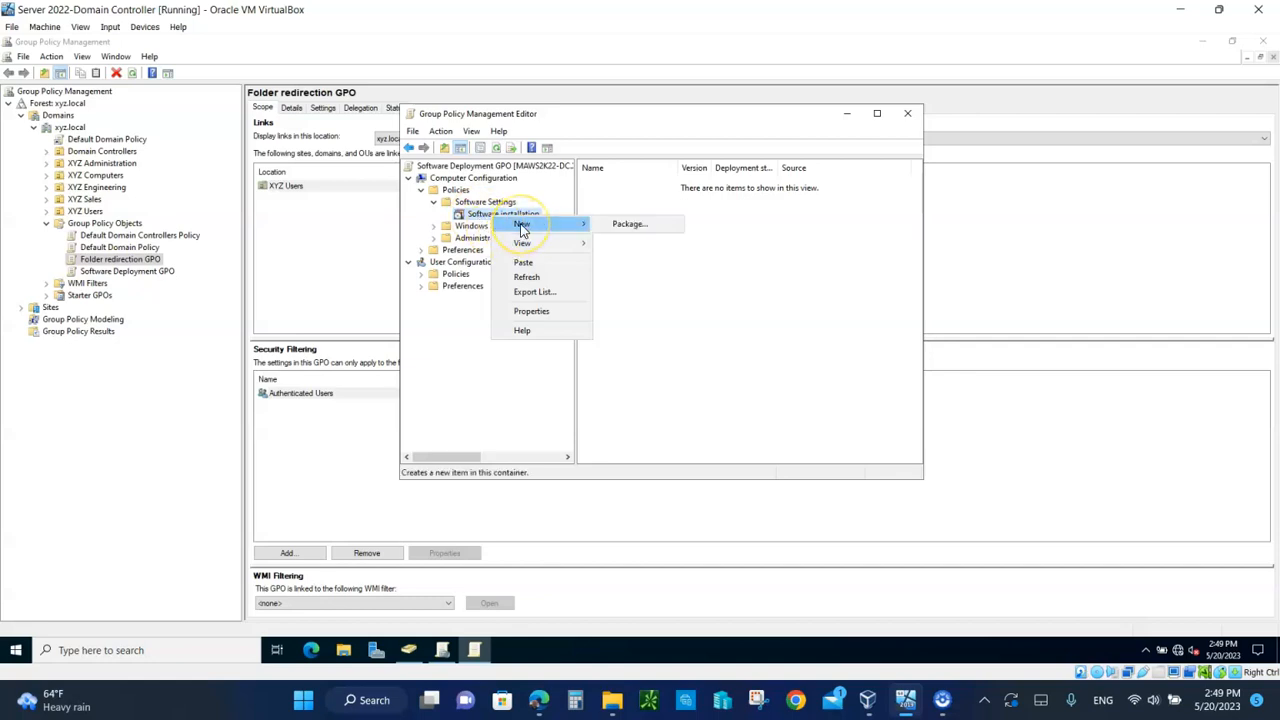
{"action": "left_click", "coordinate": [531, 311]}
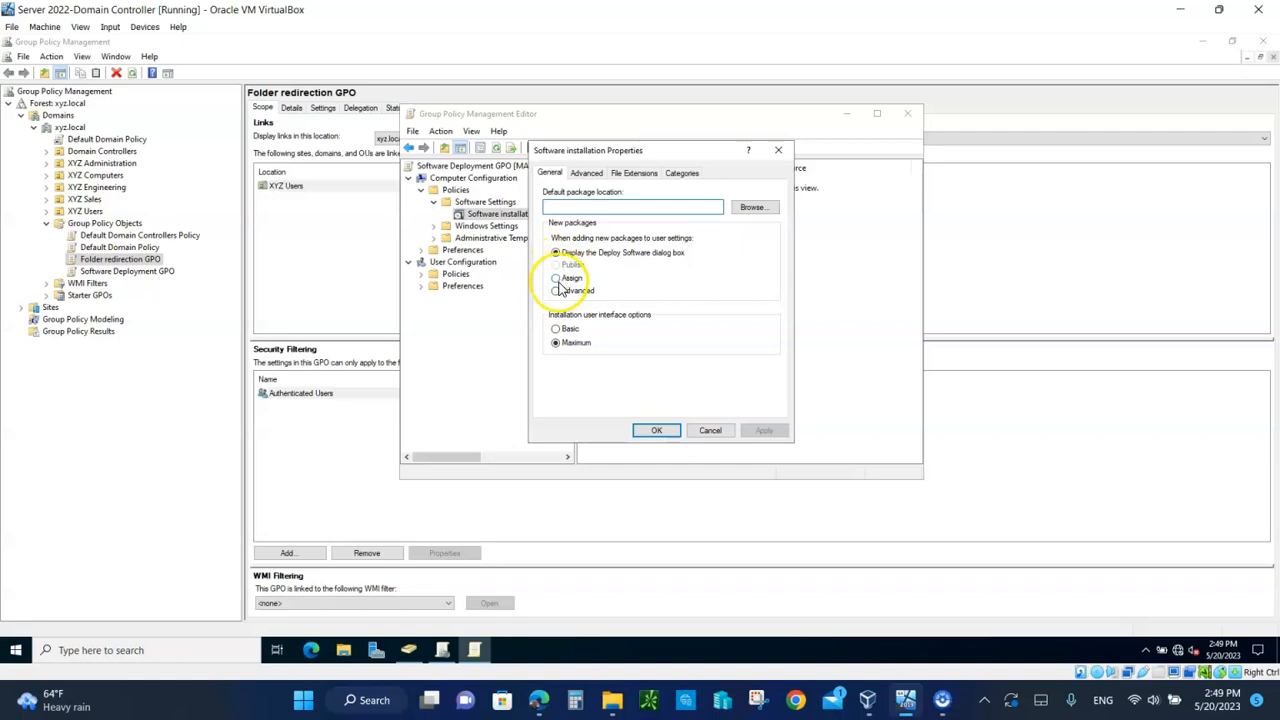
{"action": "left_click", "coordinate": [557, 279]}
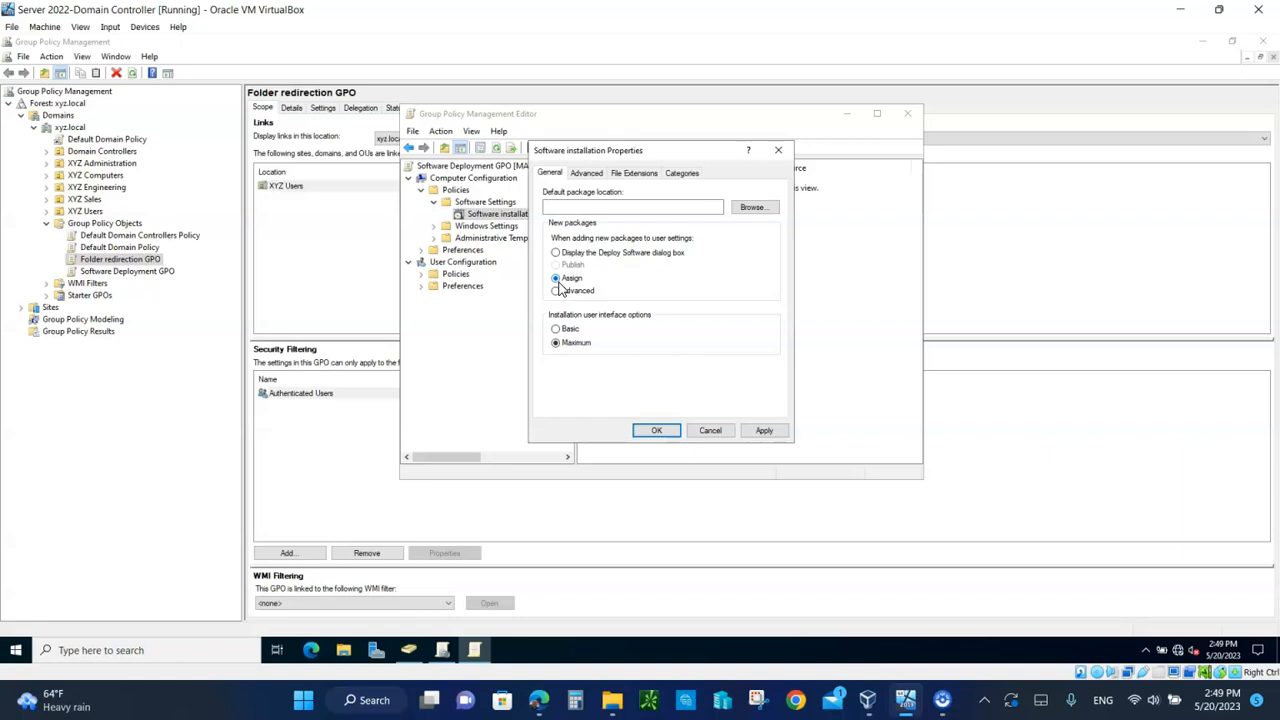
{"action": "left_click", "coordinate": [568, 207]}
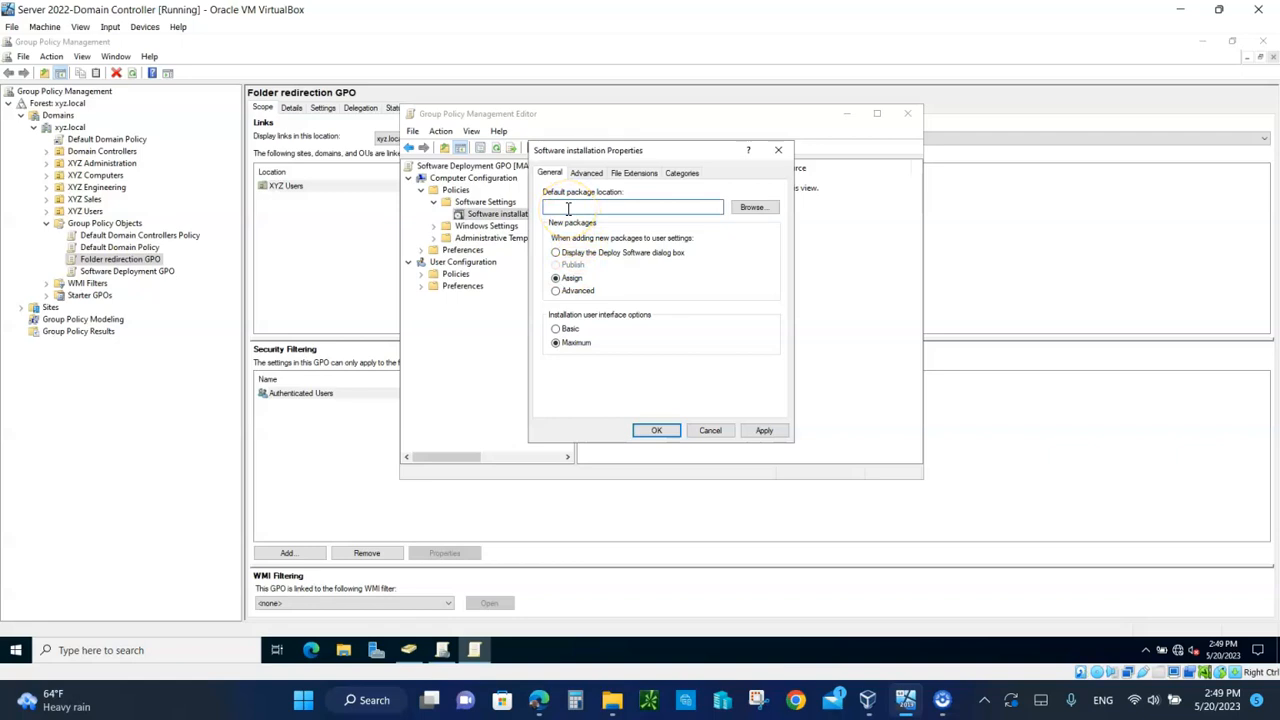
{"action": "type", "text": "\\\\MAVS2K22-DC\\Software"}
{"action": "mouse_move", "coordinate": [612, 700]}
{"action": "left_click", "coordinate": [757, 535]}
{"action": "left_click", "coordinate": [766, 432]}
{"action": "left_click", "coordinate": [658, 433]}
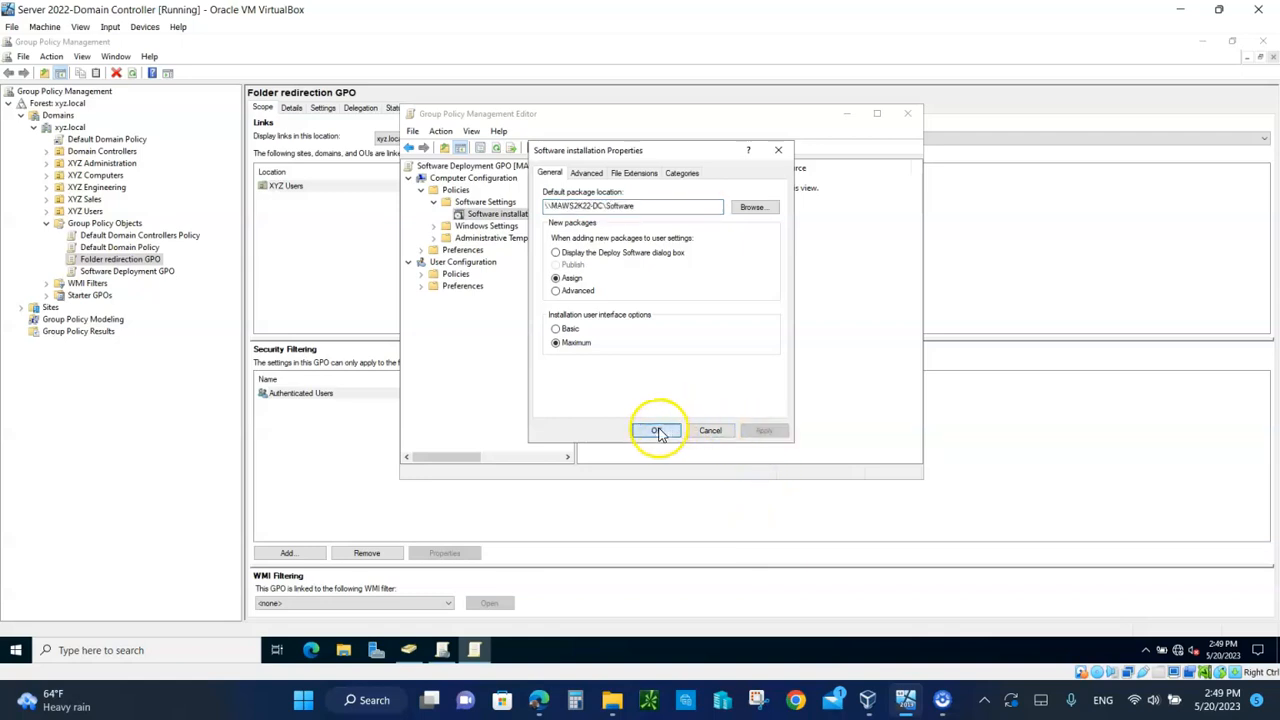
Step: Add GoogleChromeStandaloneEnterprise64 from the Software share as a new Software installation package
{"action": "right_click", "coordinate": [499, 216]}
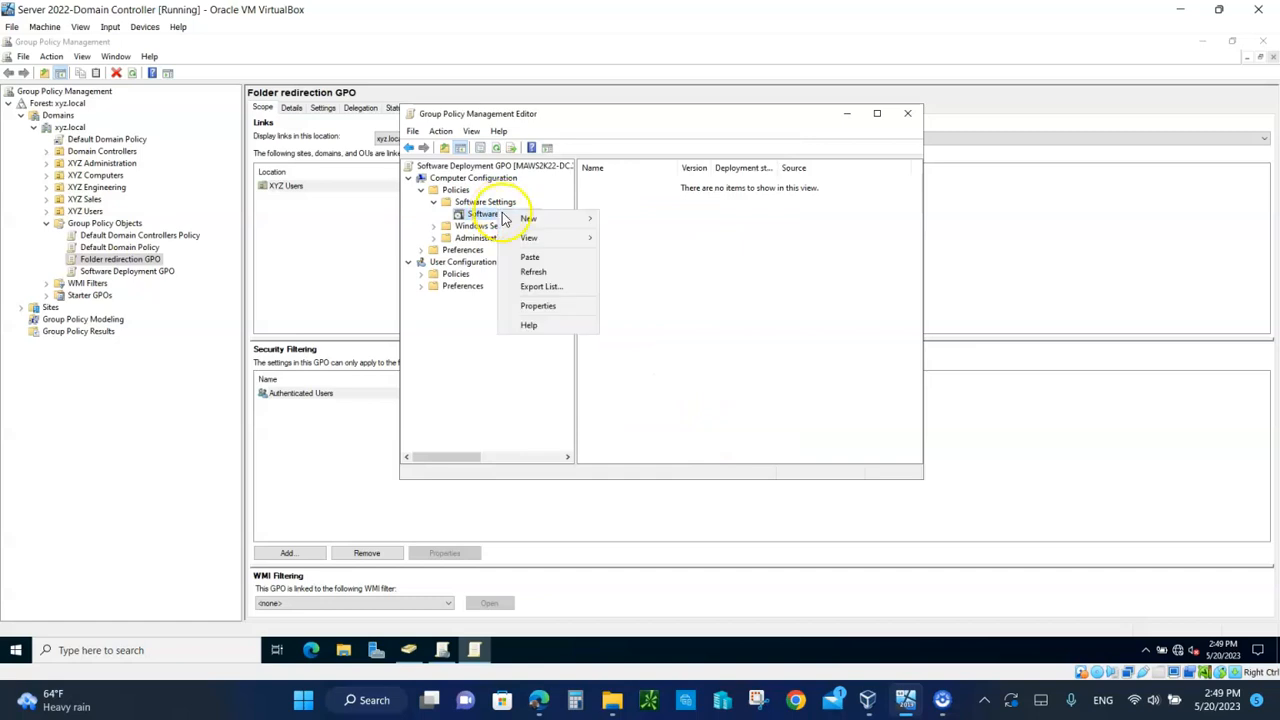
{"action": "mouse_move", "coordinate": [528, 221]}
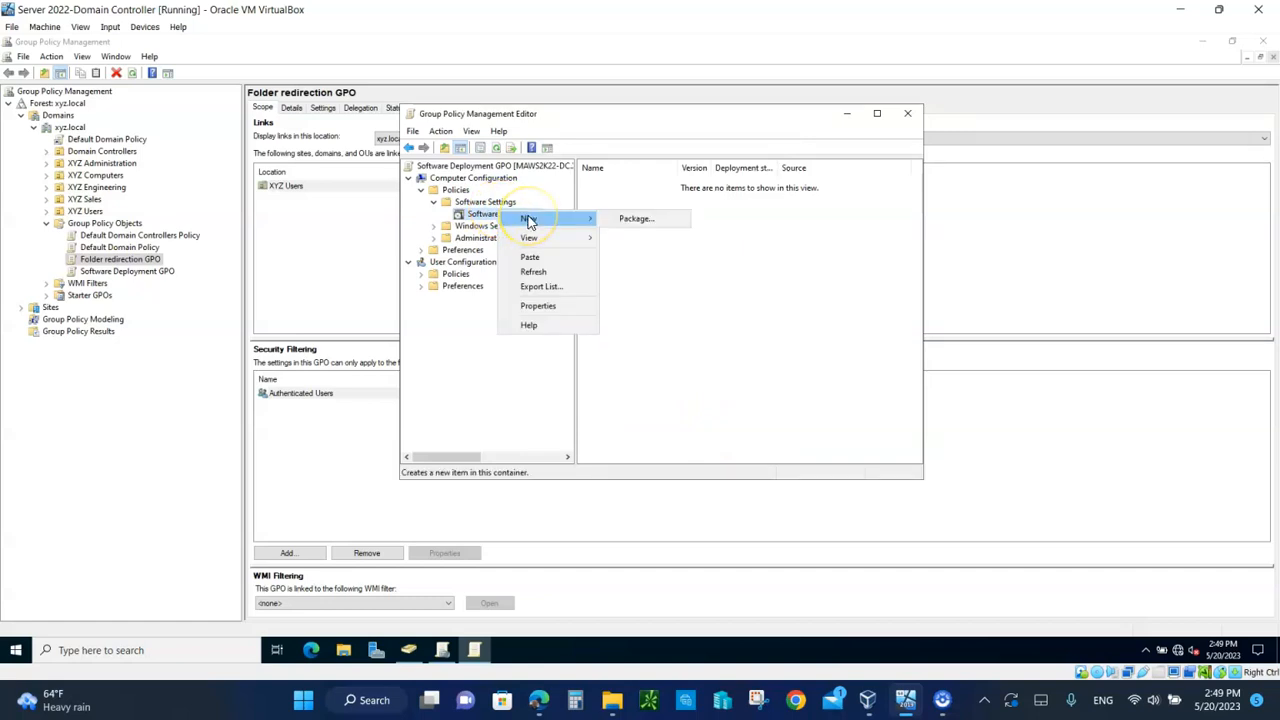
{"action": "left_click", "coordinate": [636, 221]}
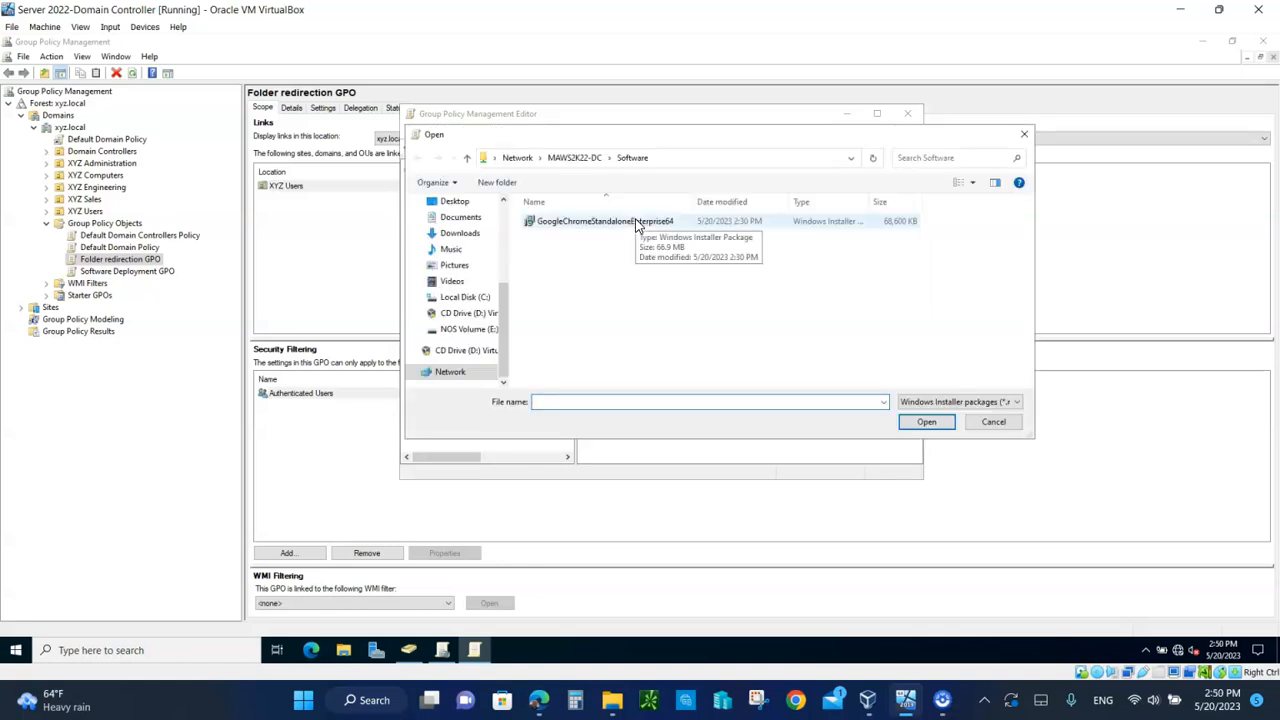
{"action": "left_click", "coordinate": [636, 221]}
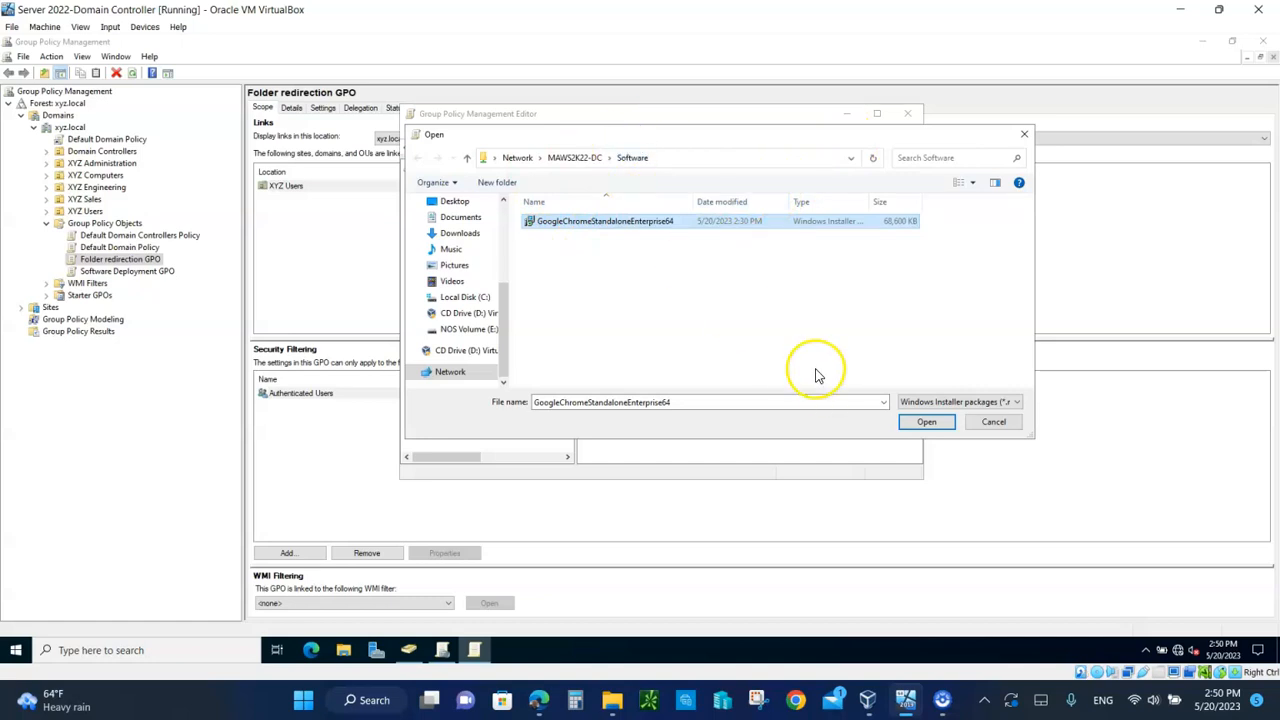
{"action": "left_click", "coordinate": [932, 424]}
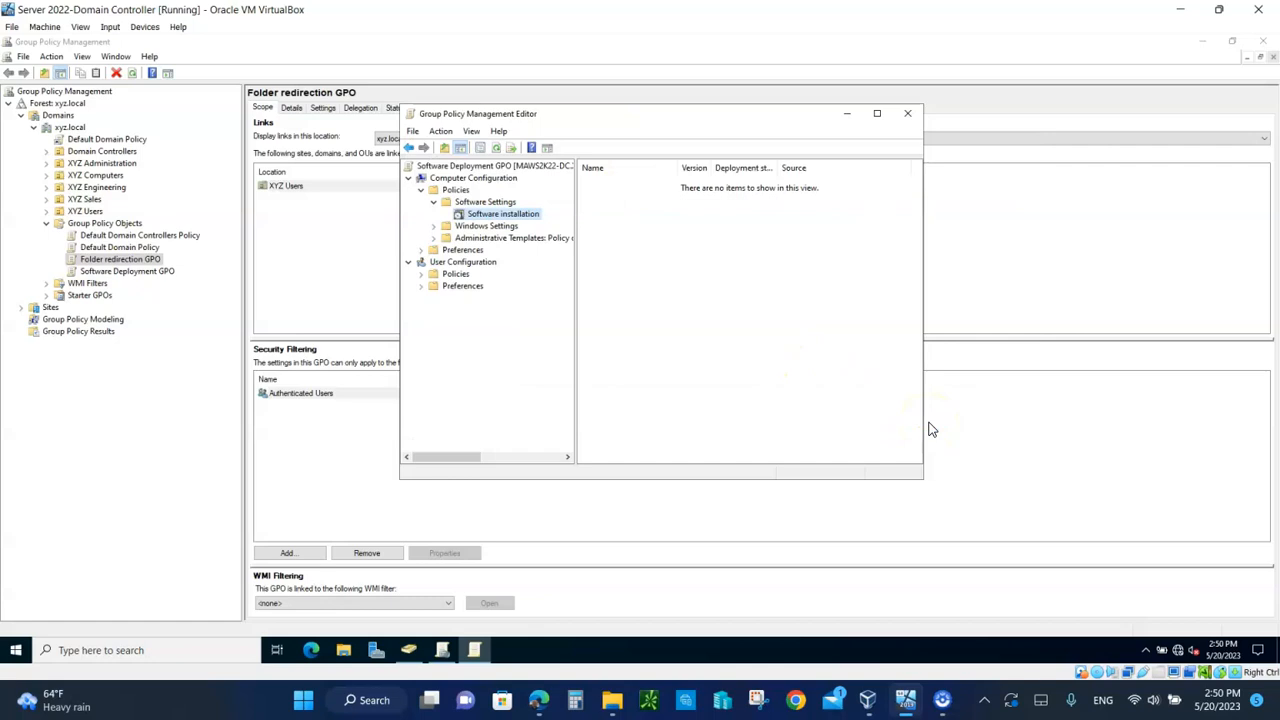
{"action": "left_click", "coordinate": [507, 218]}
Step: Review the Software installation properties without changes, then recheck the Google Chrome 68.36 assigned package
{"action": "right_click", "coordinate": [507, 222]}
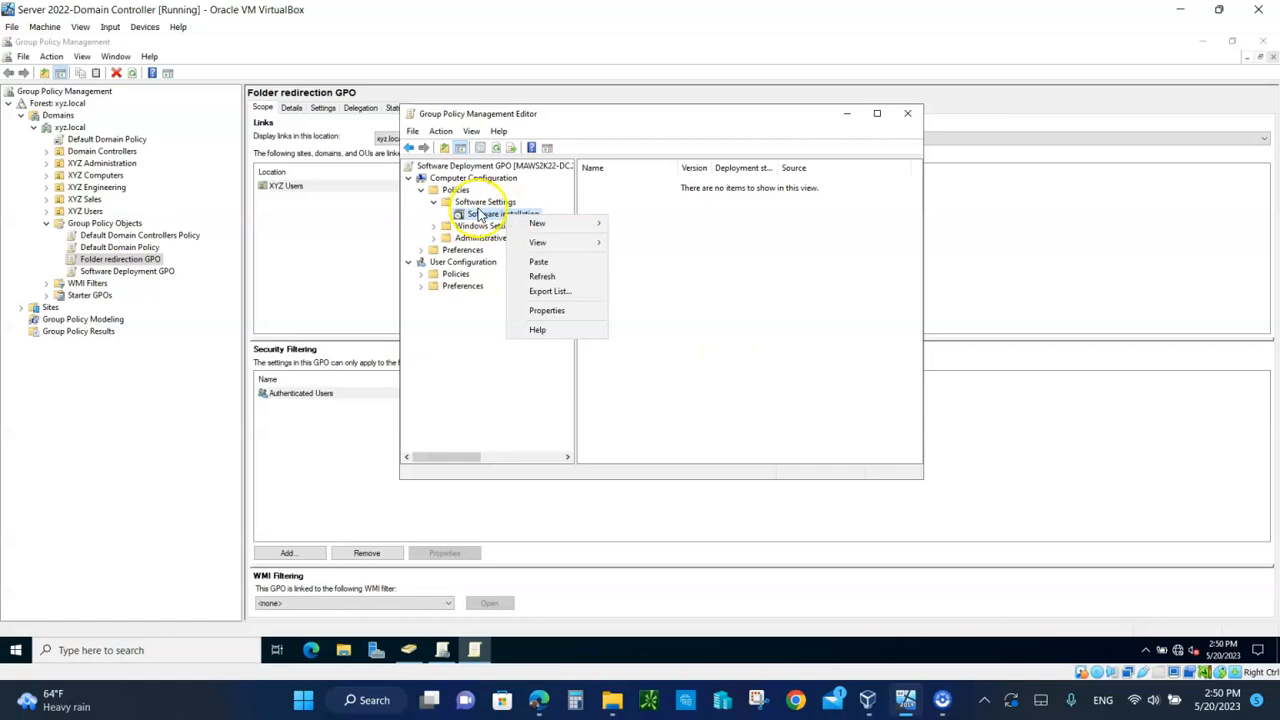
{"action": "left_click", "coordinate": [538, 311]}
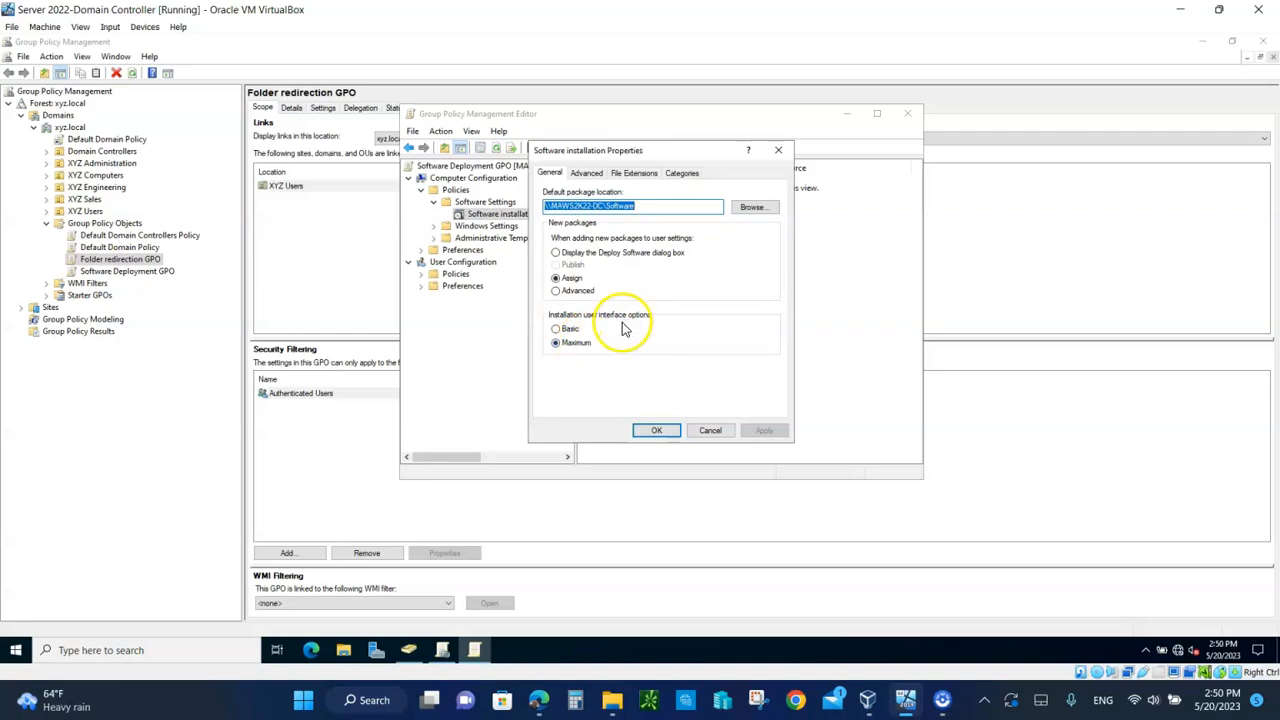
{"action": "left_click", "coordinate": [709, 432]}
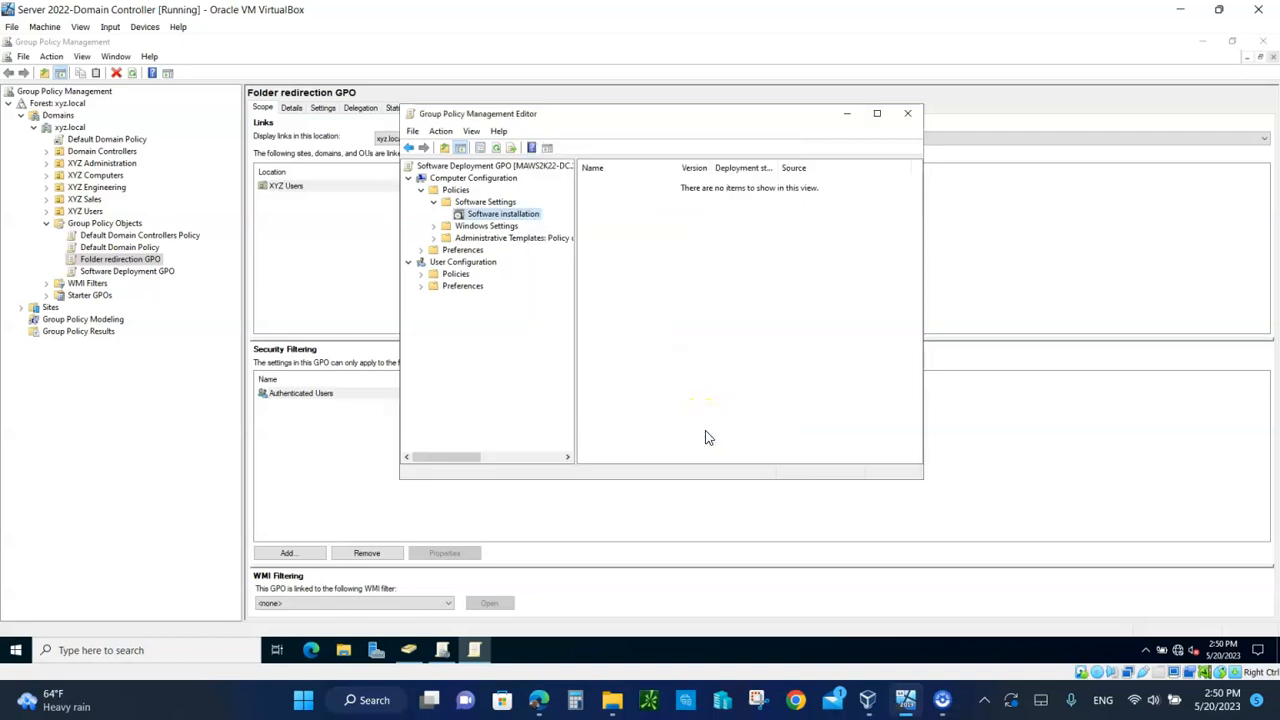
{"action": "right_click", "coordinate": [507, 222]}
{"action": "mouse_move", "coordinate": [551, 223]}
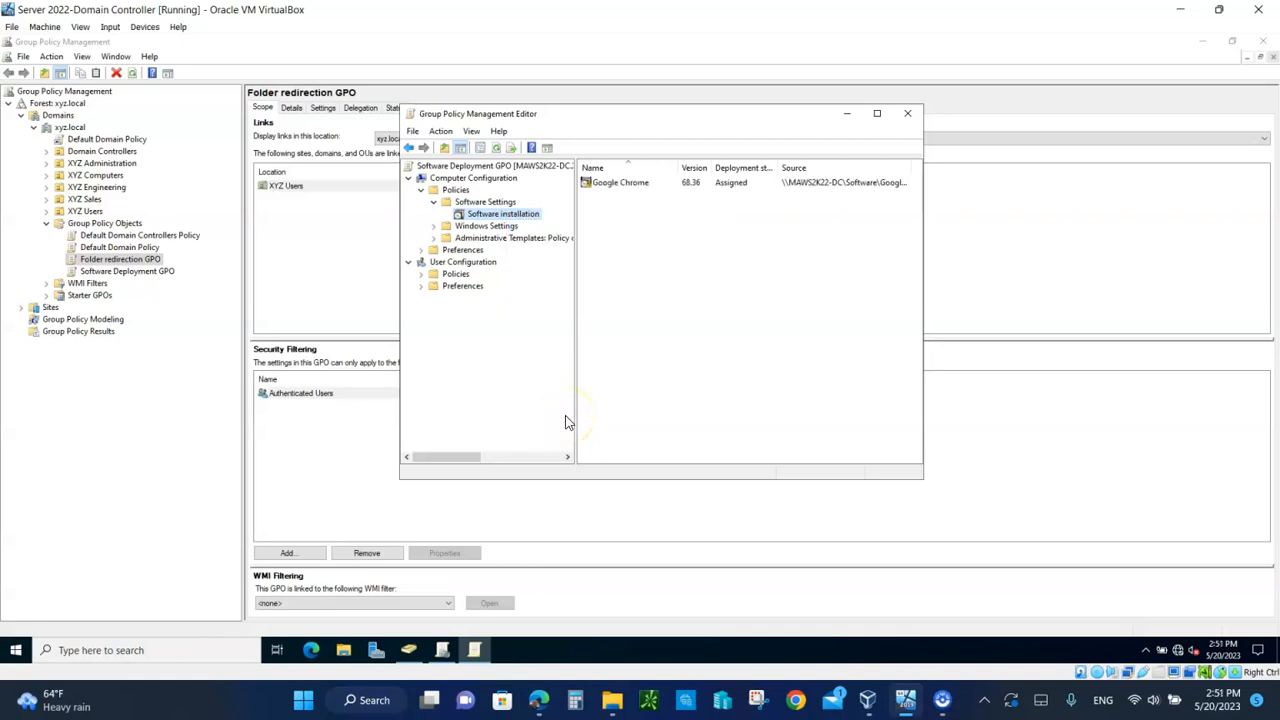
Step: Close the policy editor and start the Server 2022-Client VM from VirtualBox Manager
{"action": "left_click", "coordinate": [909, 113]}
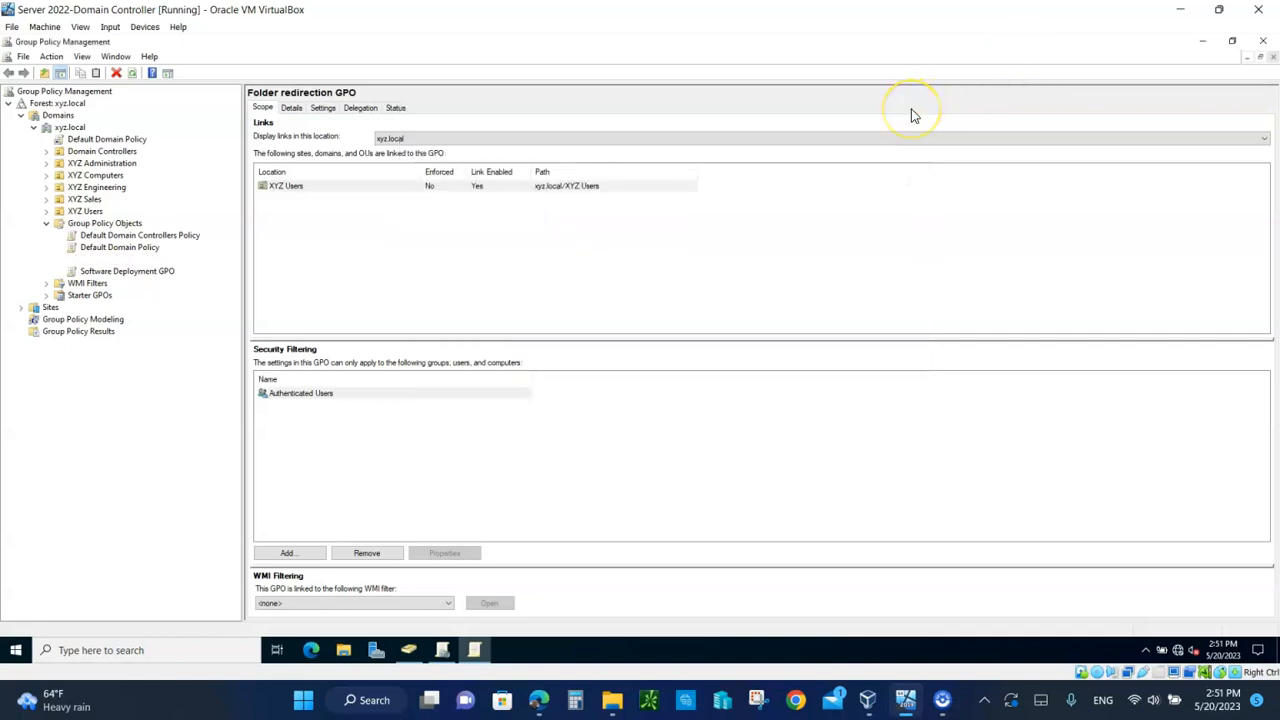
{"action": "left_click", "coordinate": [1203, 43]}
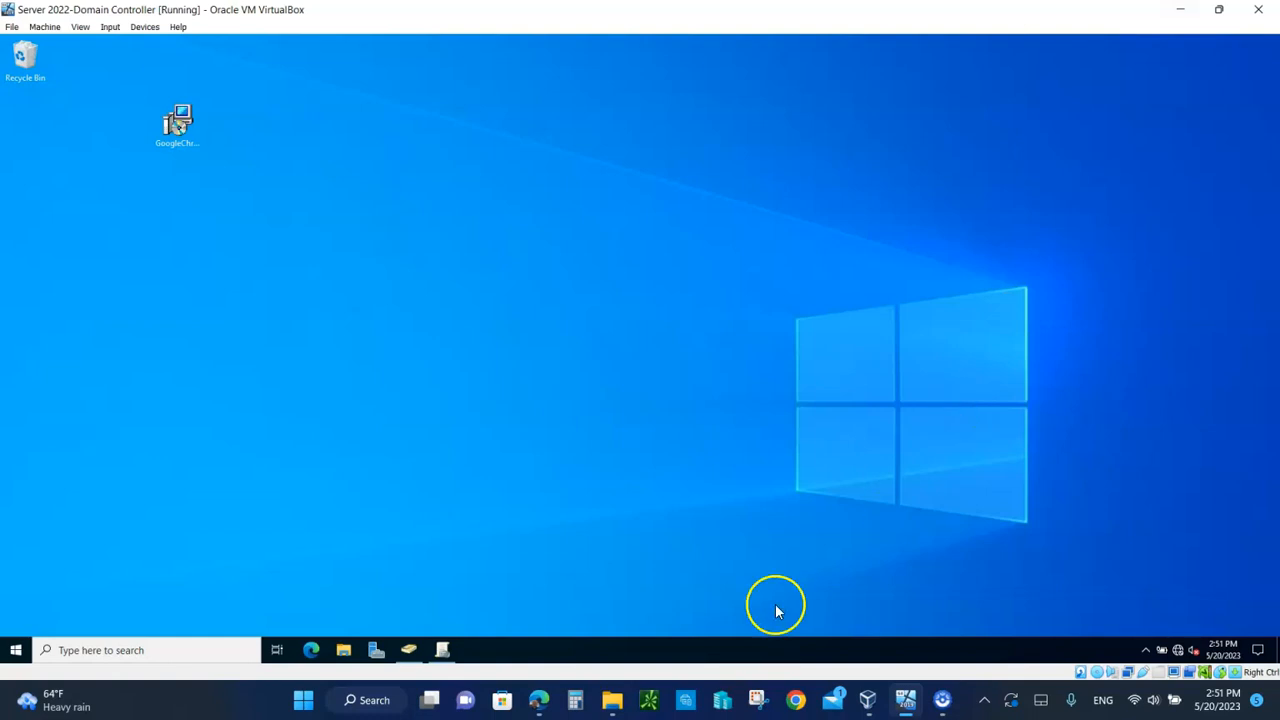
{"action": "left_click", "coordinate": [868, 702]}
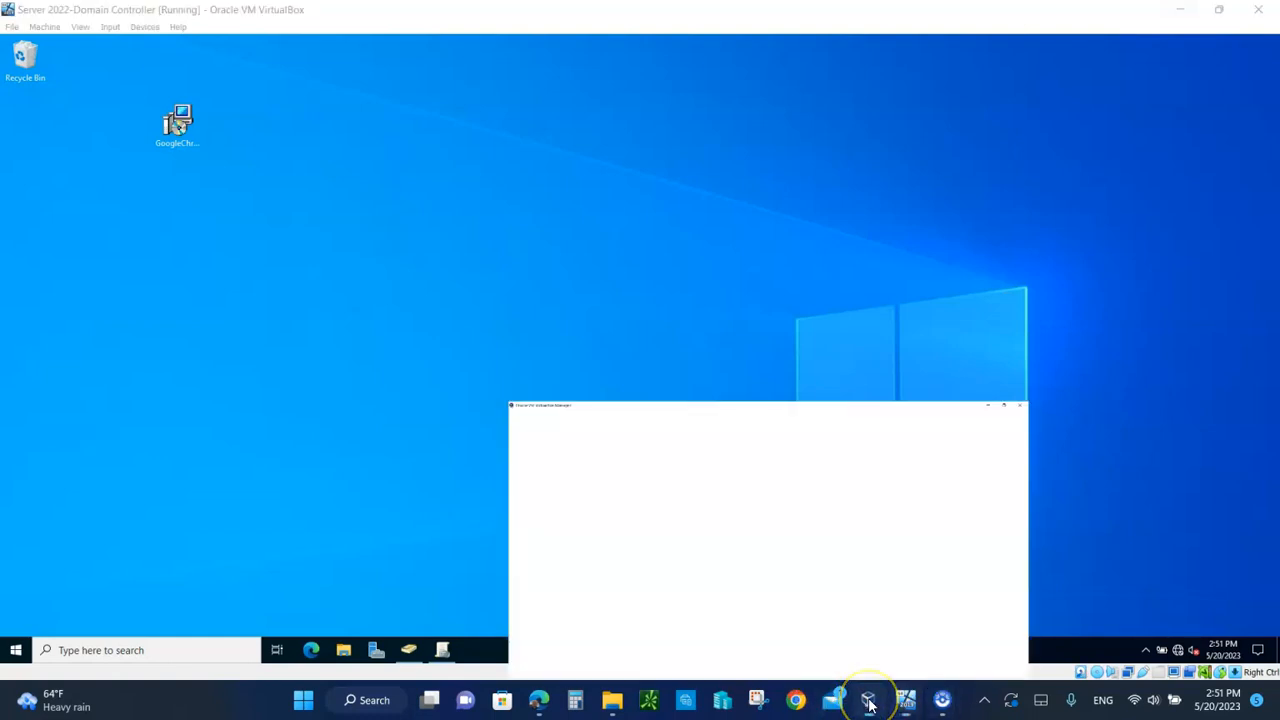
{"action": "left_click", "coordinate": [119, 99]}
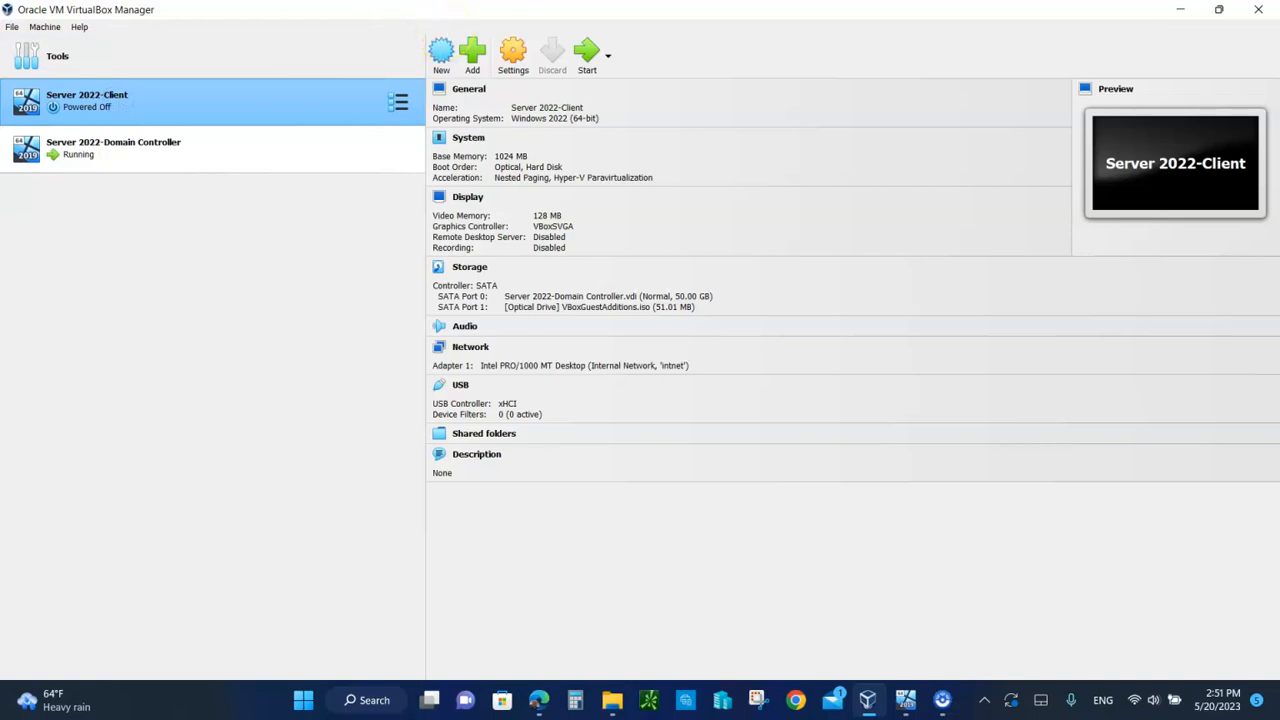
{"action": "left_click", "coordinate": [588, 50]}
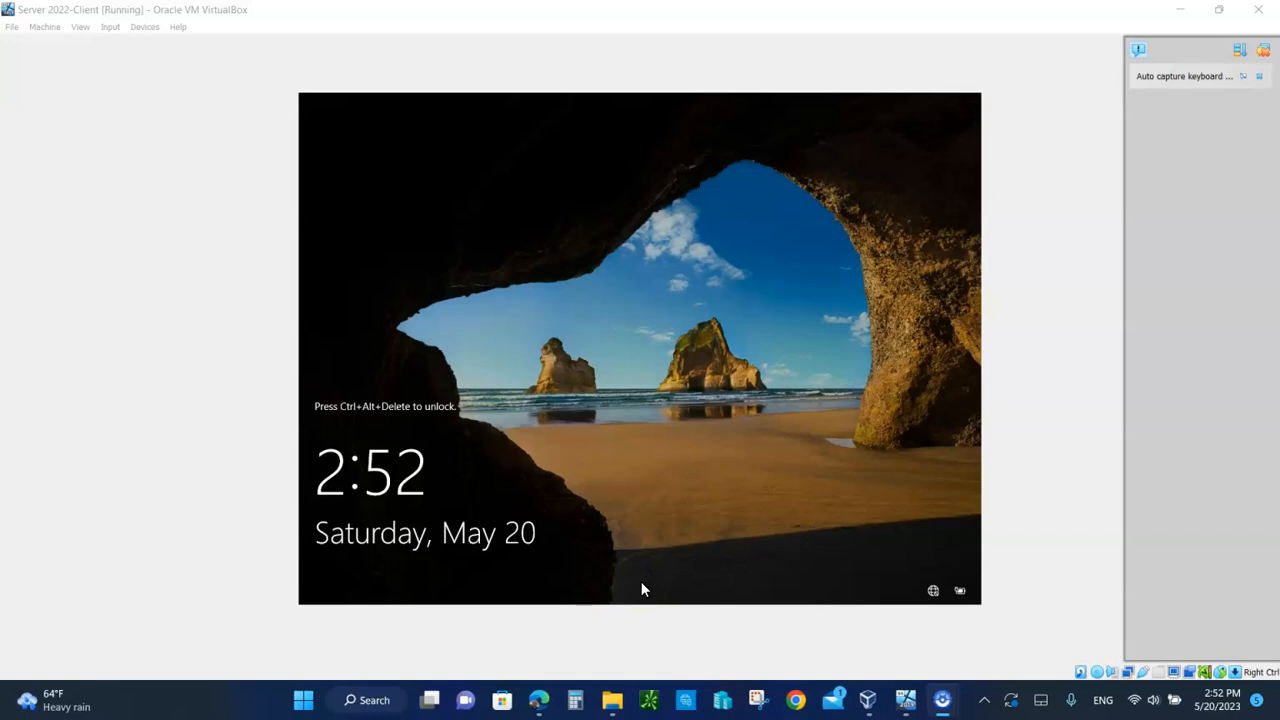
Step: Return to the Domain Controller VM and select the Software Deployment GPO in Group Policy Management
{"action": "left_click", "coordinate": [907, 701]}
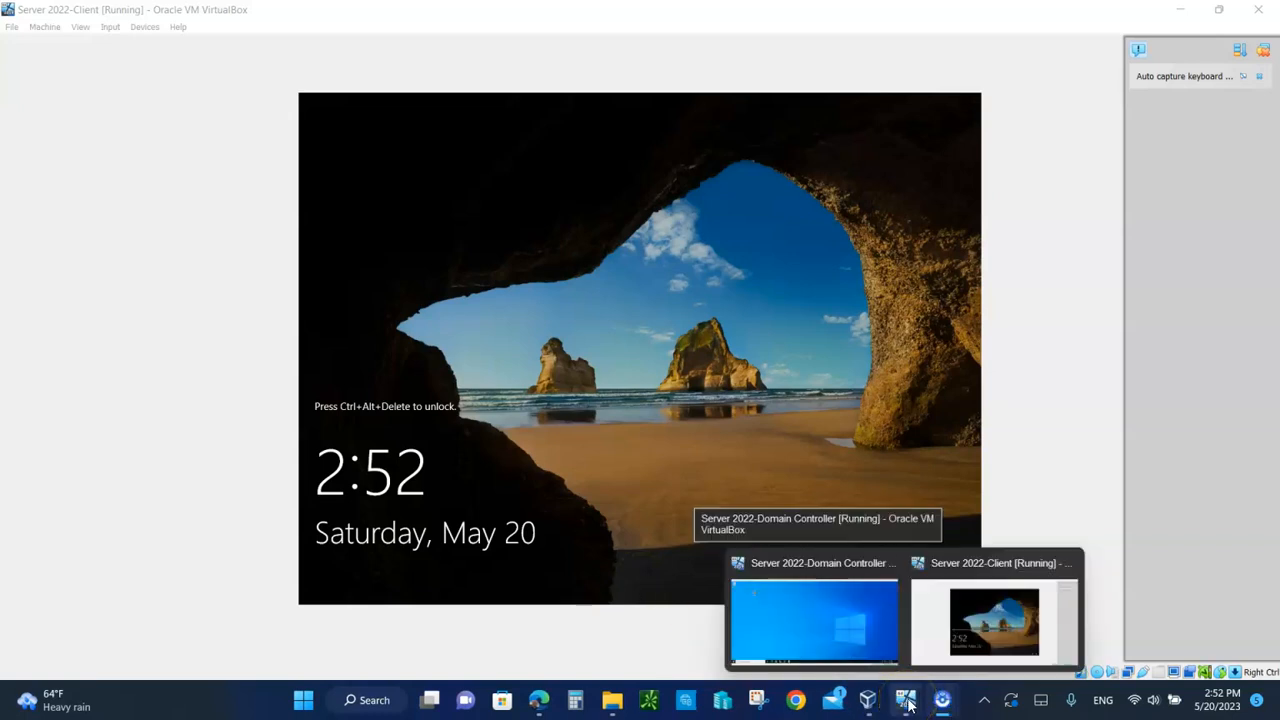
{"action": "left_click", "coordinate": [823, 651]}
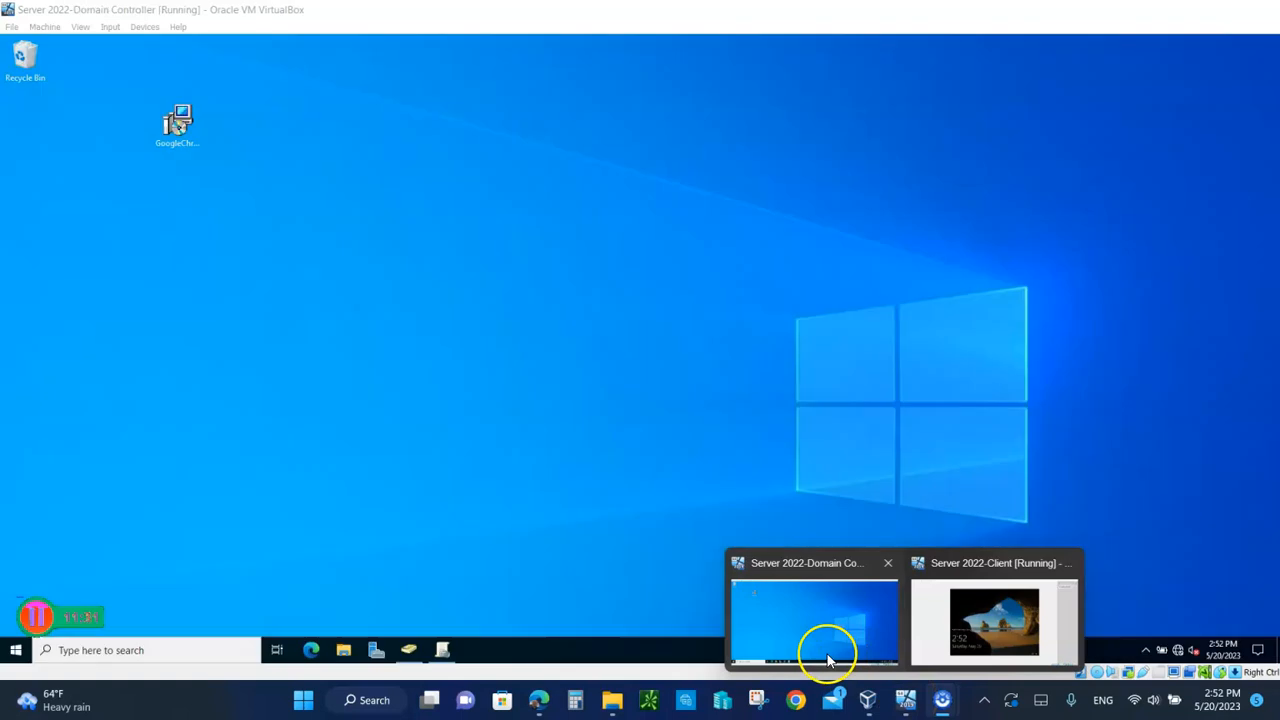
{"action": "left_click", "coordinate": [442, 650]}
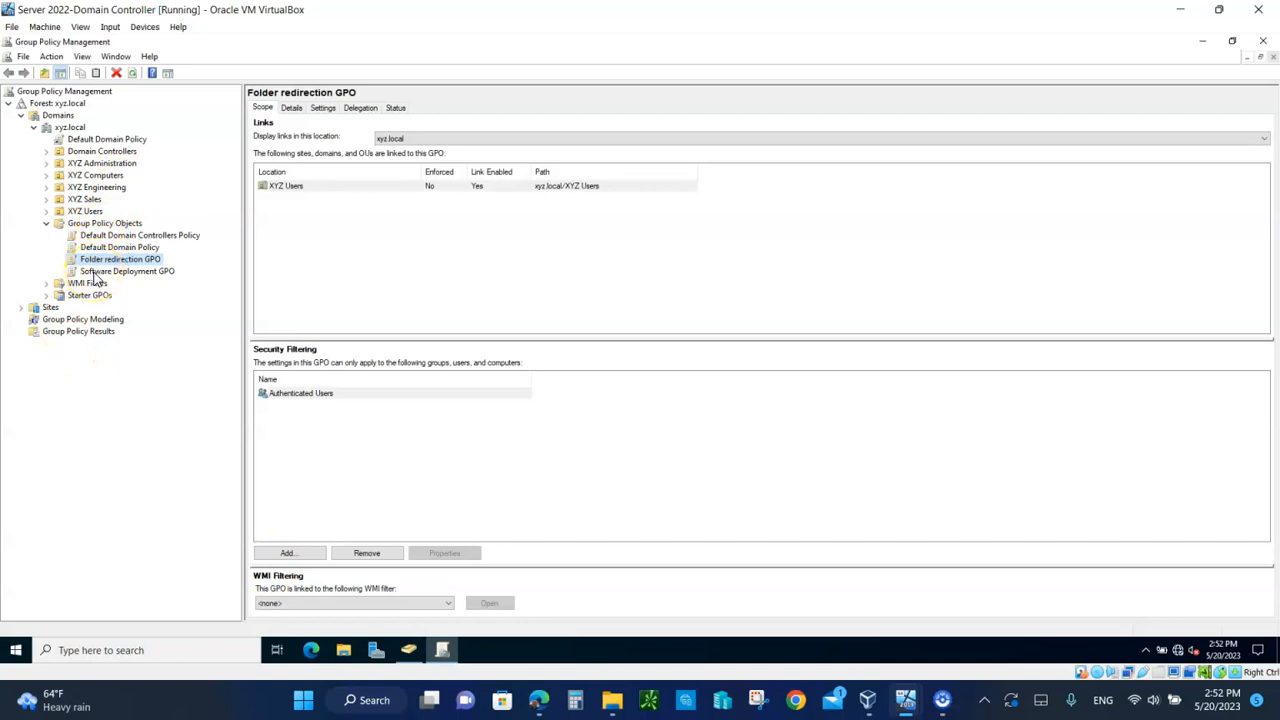
{"action": "left_click", "coordinate": [93, 273]}
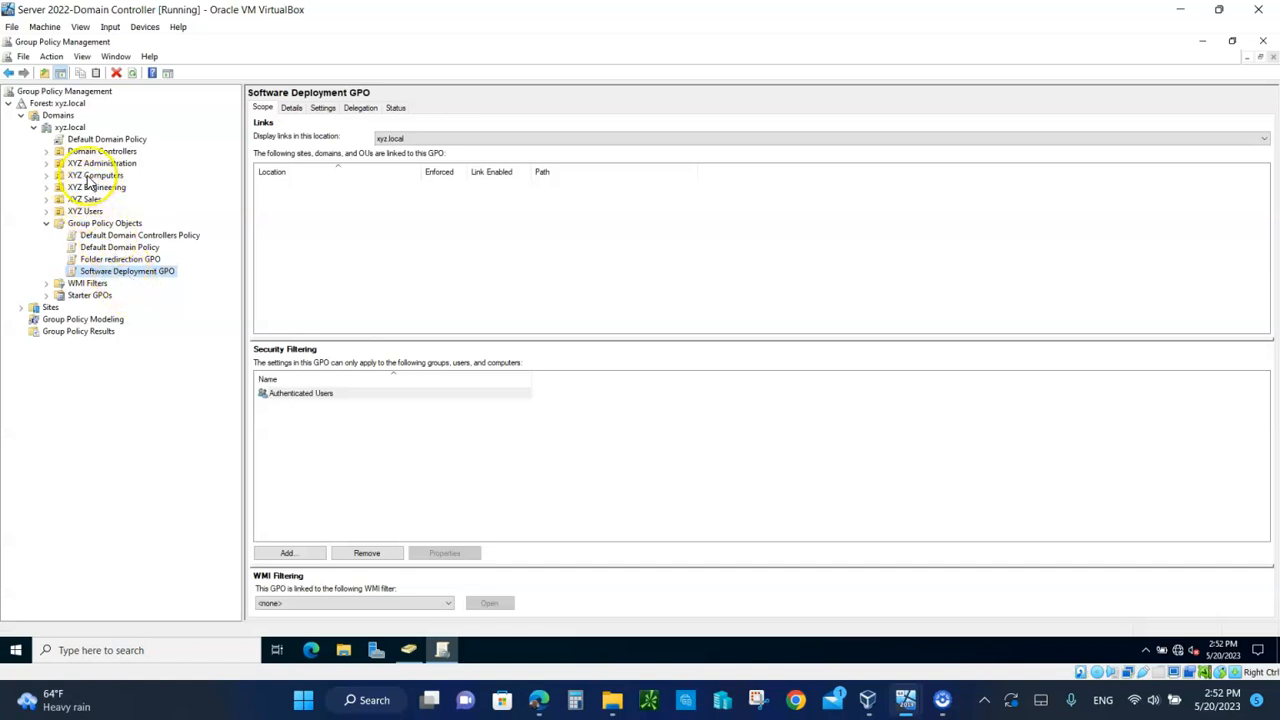
Step: Link the existing Software Deployment GPO to the XYZ Computers OU
{"action": "right_click", "coordinate": [89, 179]}
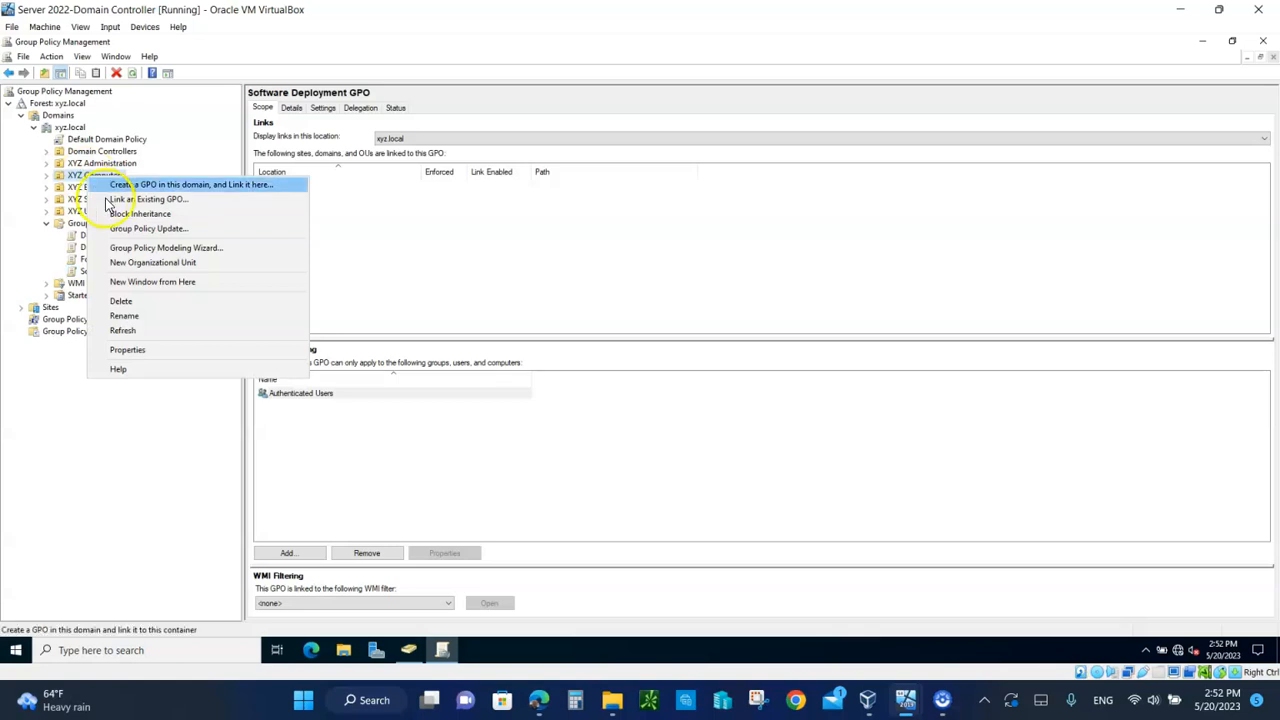
{"action": "left_click", "coordinate": [145, 200]}
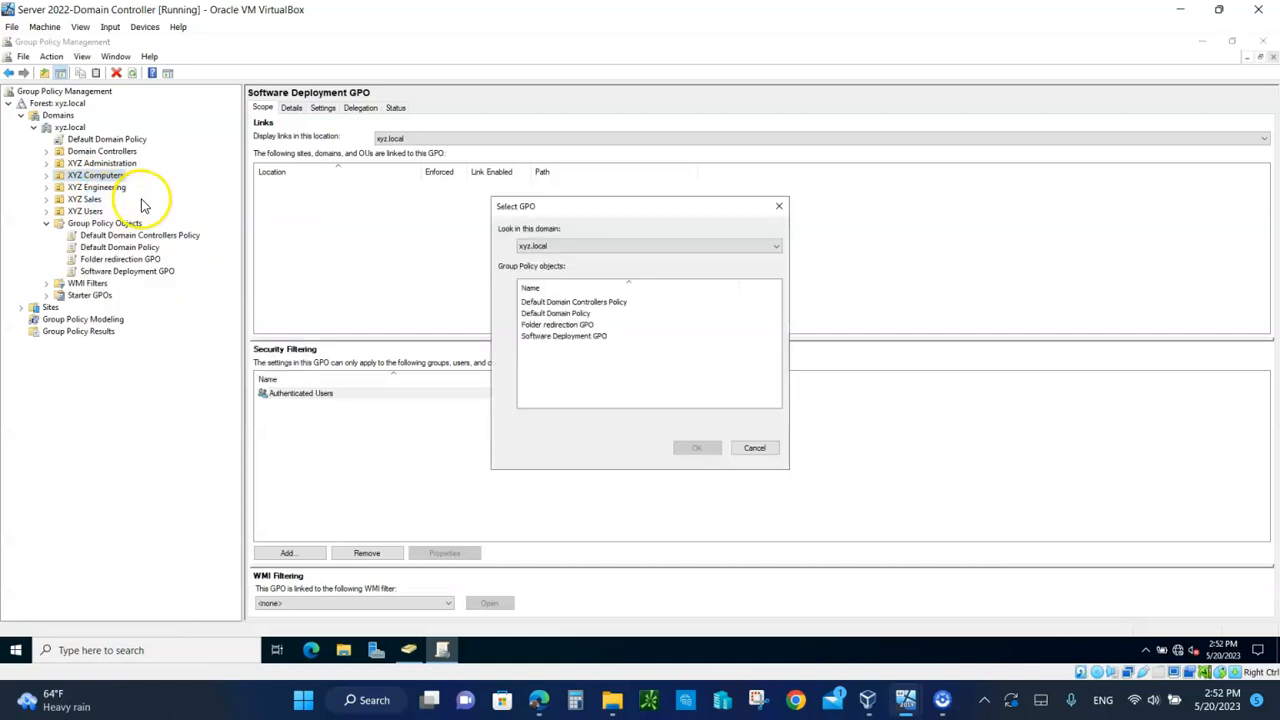
{"action": "left_click", "coordinate": [545, 337]}
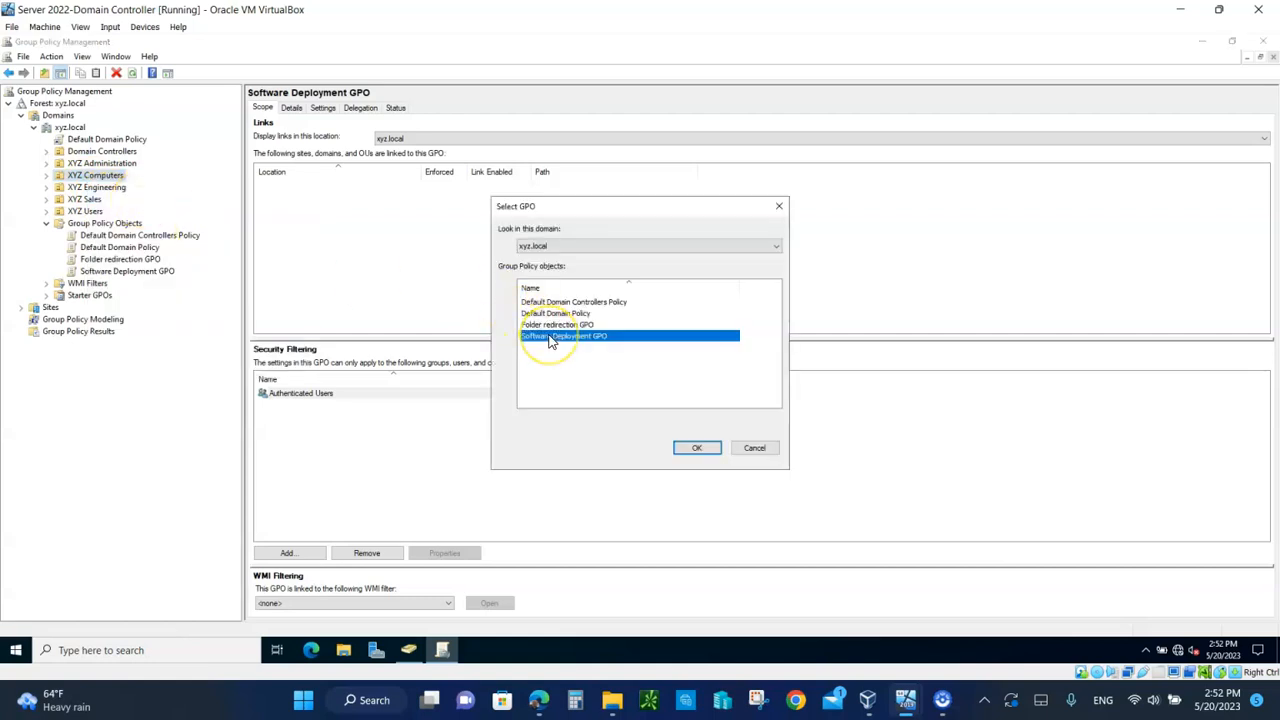
{"action": "left_click", "coordinate": [698, 448]}
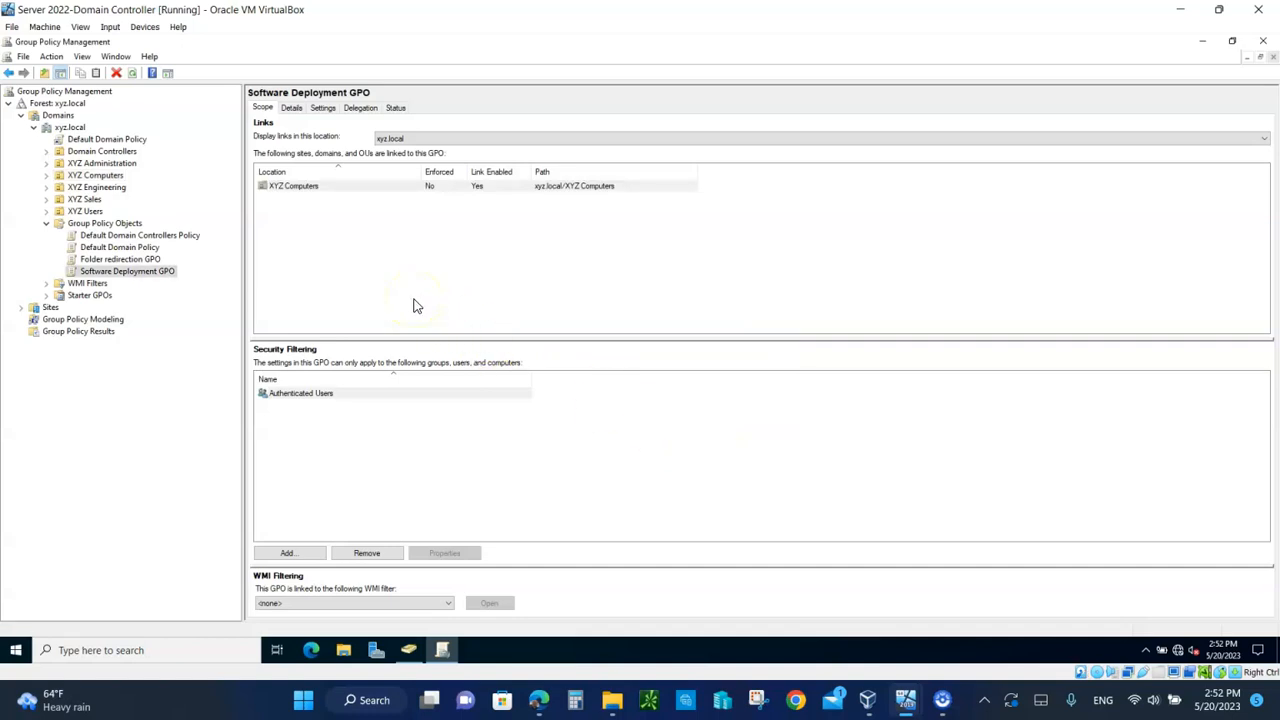
Step: Switch to the Server 2022-Client VM and send Ctrl-Alt-Del to reach the sign-in prompt
{"action": "mouse_move", "coordinate": [922, 697]}
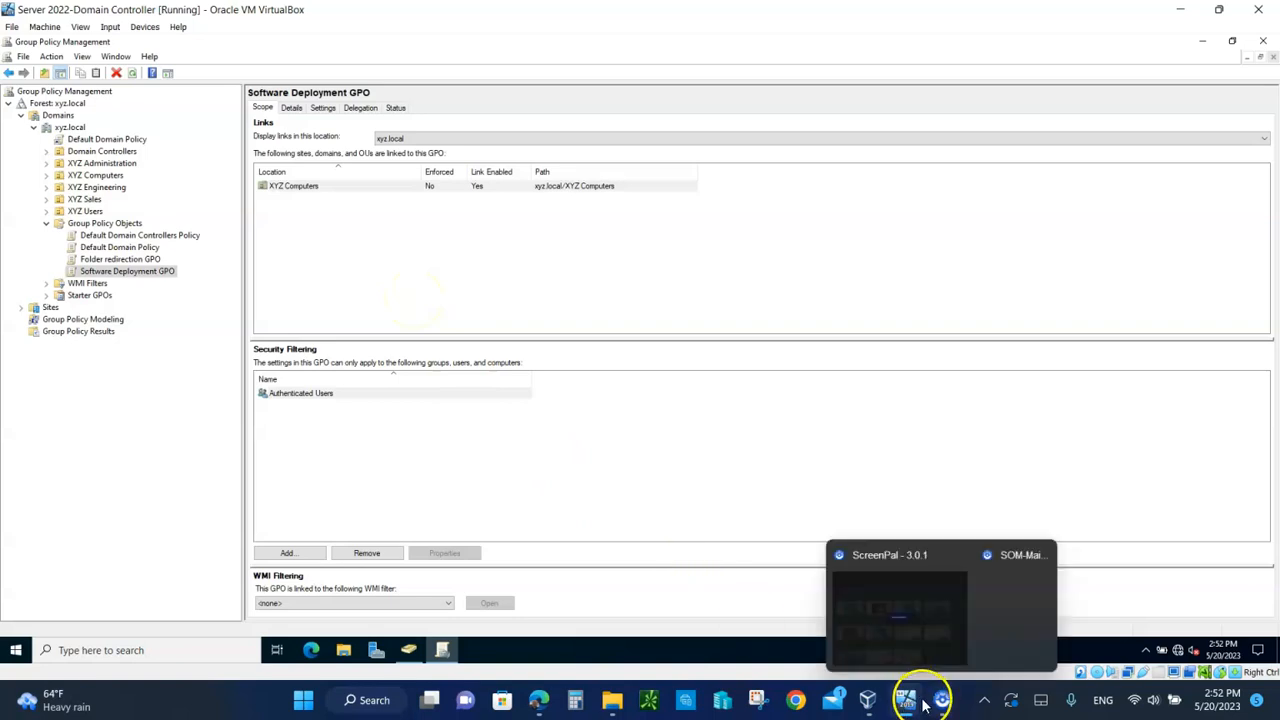
{"action": "left_click", "coordinate": [970, 628]}
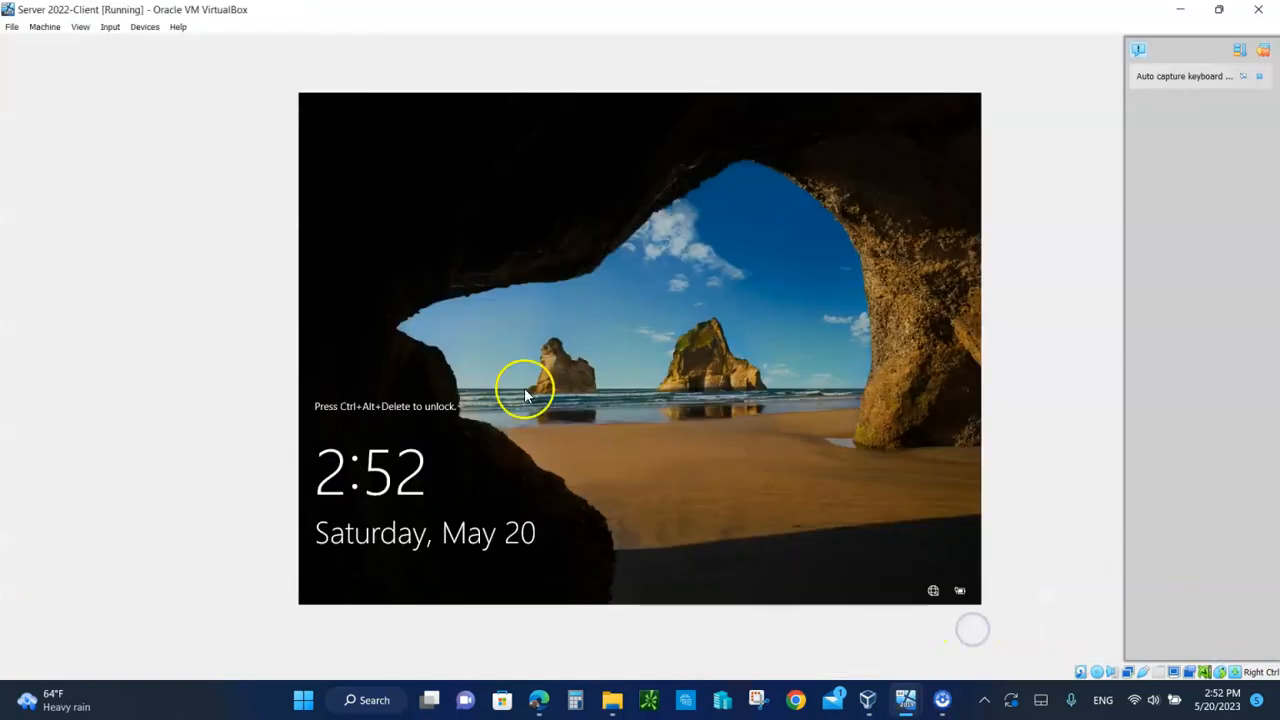
{"action": "left_click", "coordinate": [112, 32]}
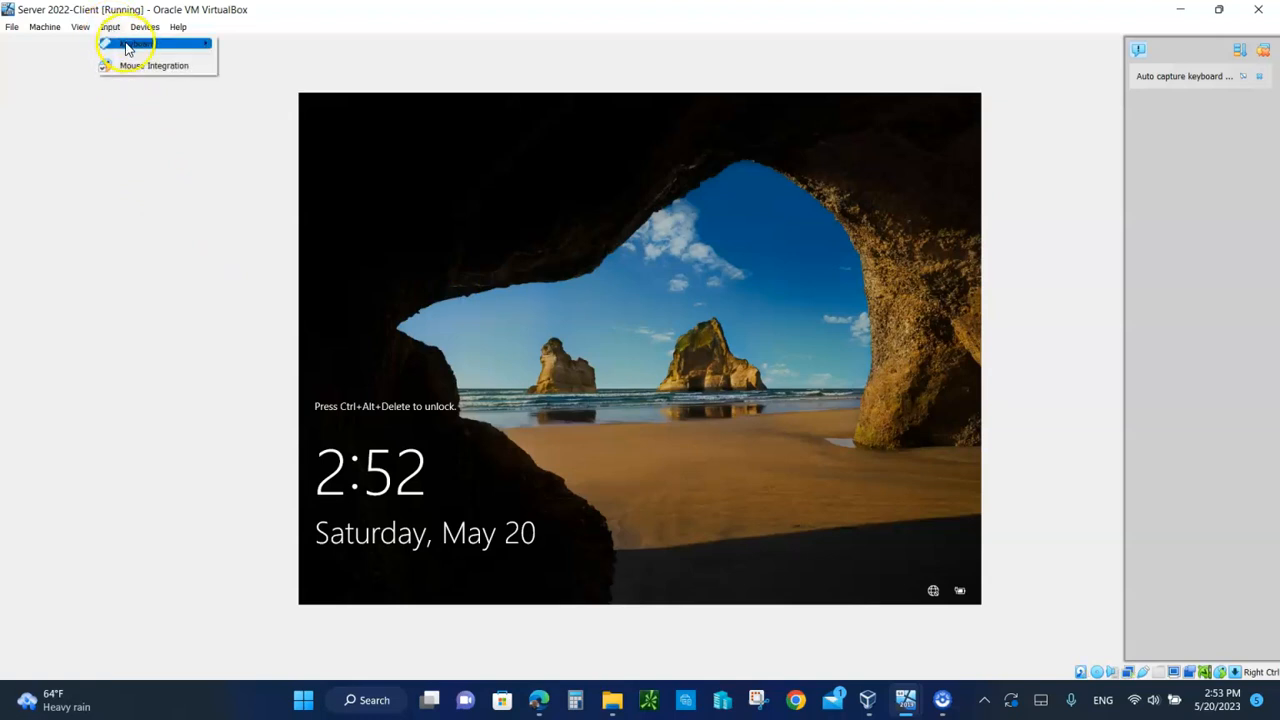
{"action": "left_click", "coordinate": [137, 43]}
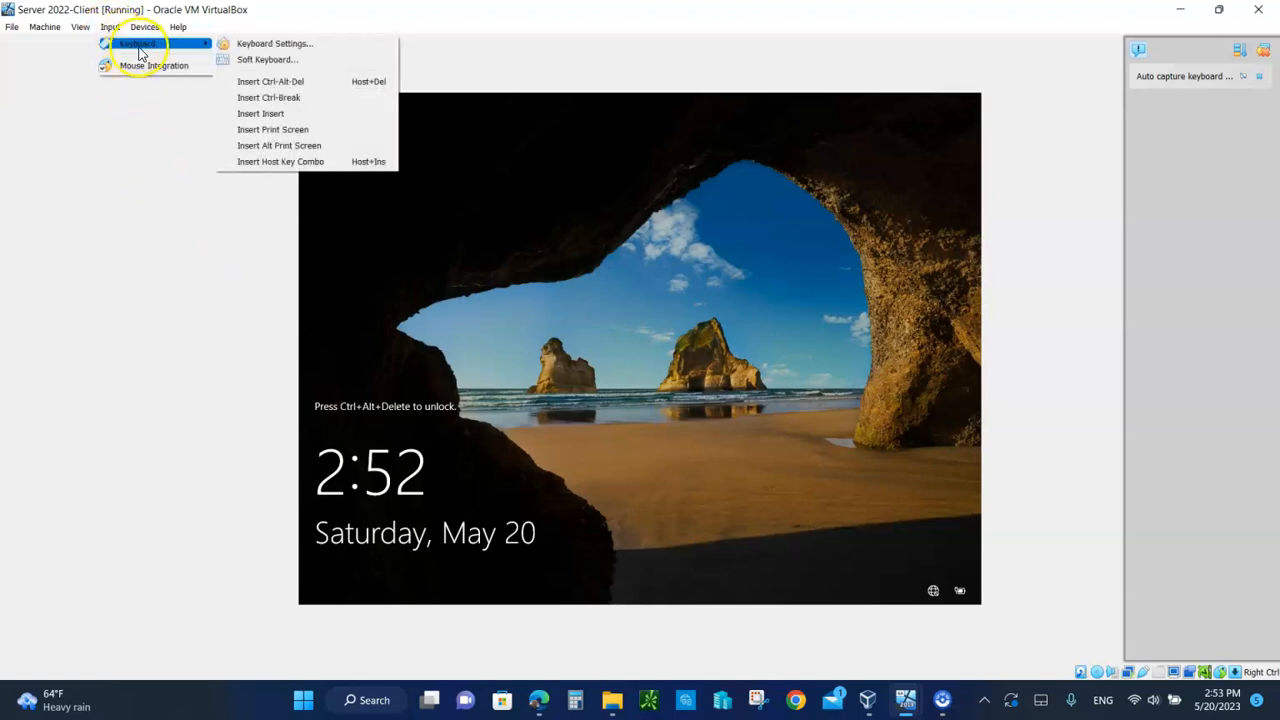
{"action": "left_click", "coordinate": [283, 84]}
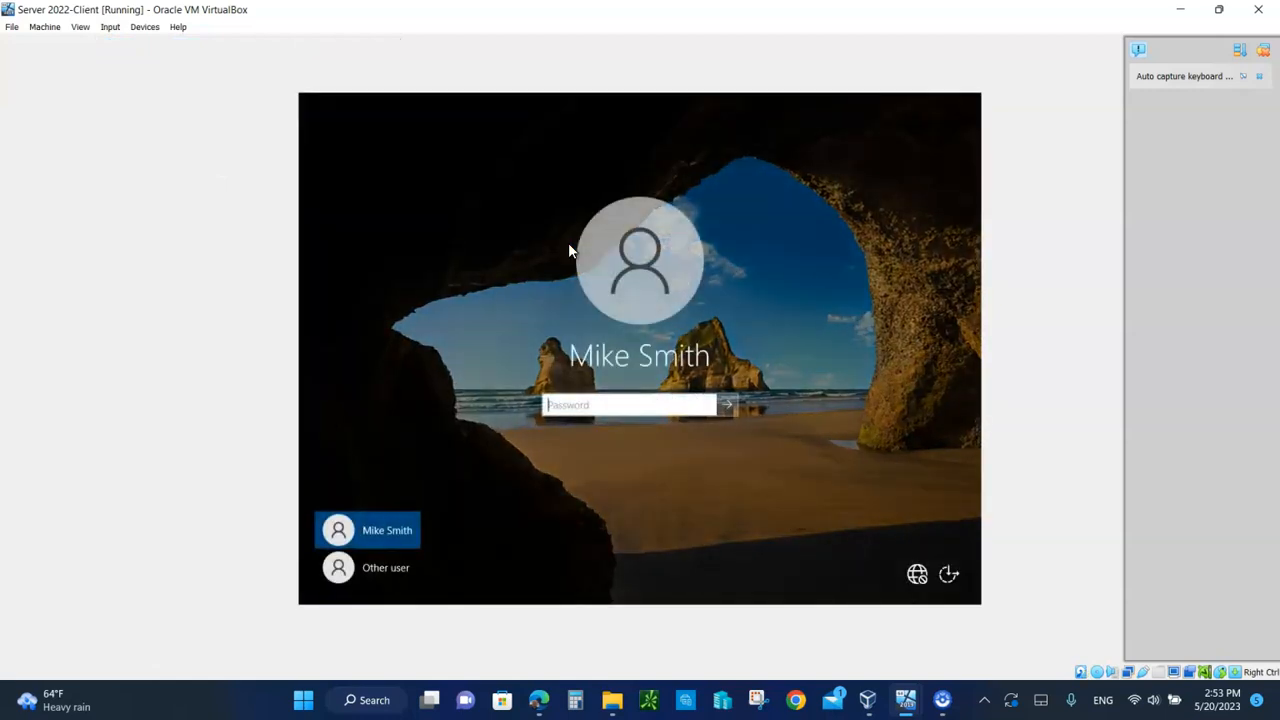
Step: Sign in as Other user with the domain user's username and password
{"action": "left_click", "coordinate": [380, 570]}
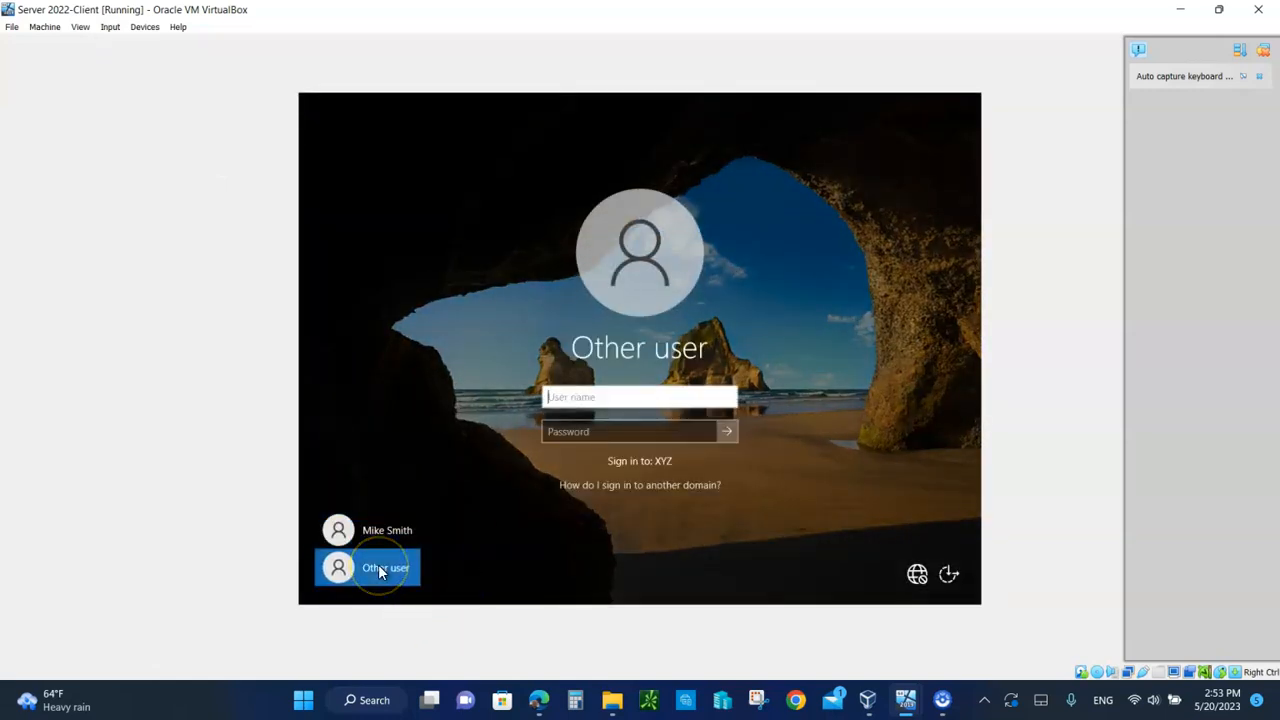
{"action": "type", "text": "jdoe"}
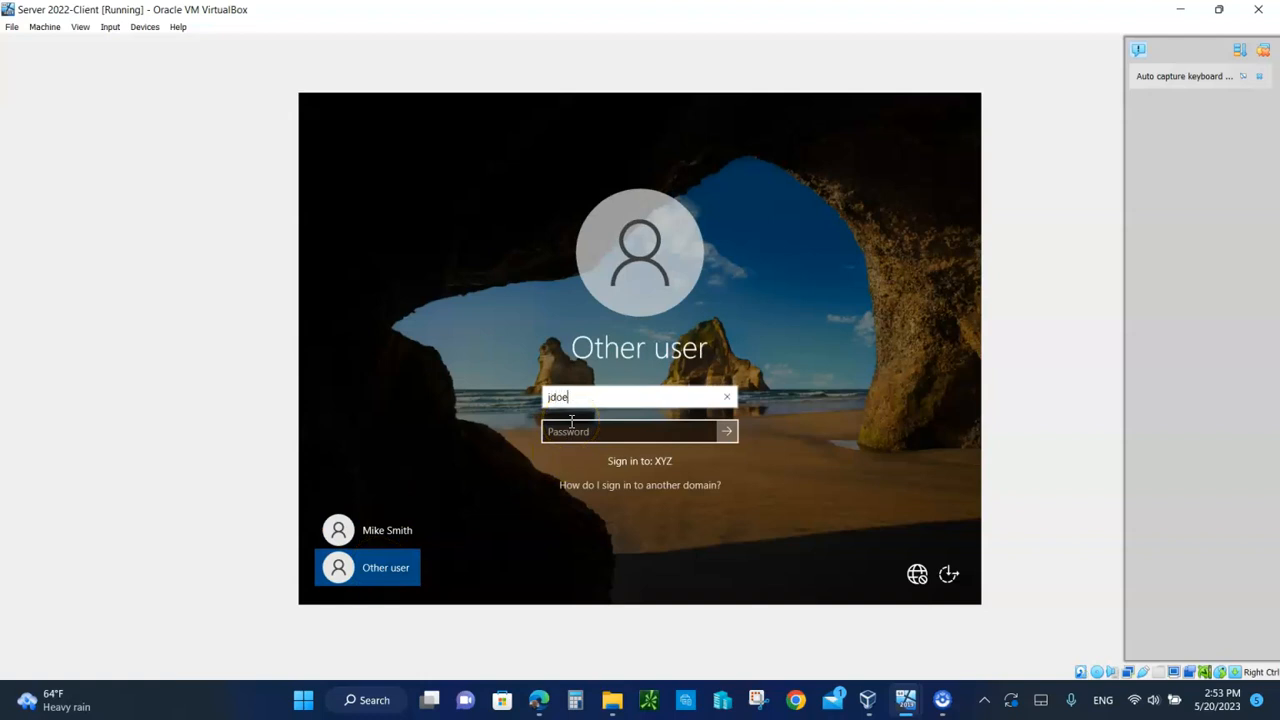
{"action": "left_click", "coordinate": [567, 433]}
{"action": "type", "text": "Pa$$w0rd"}
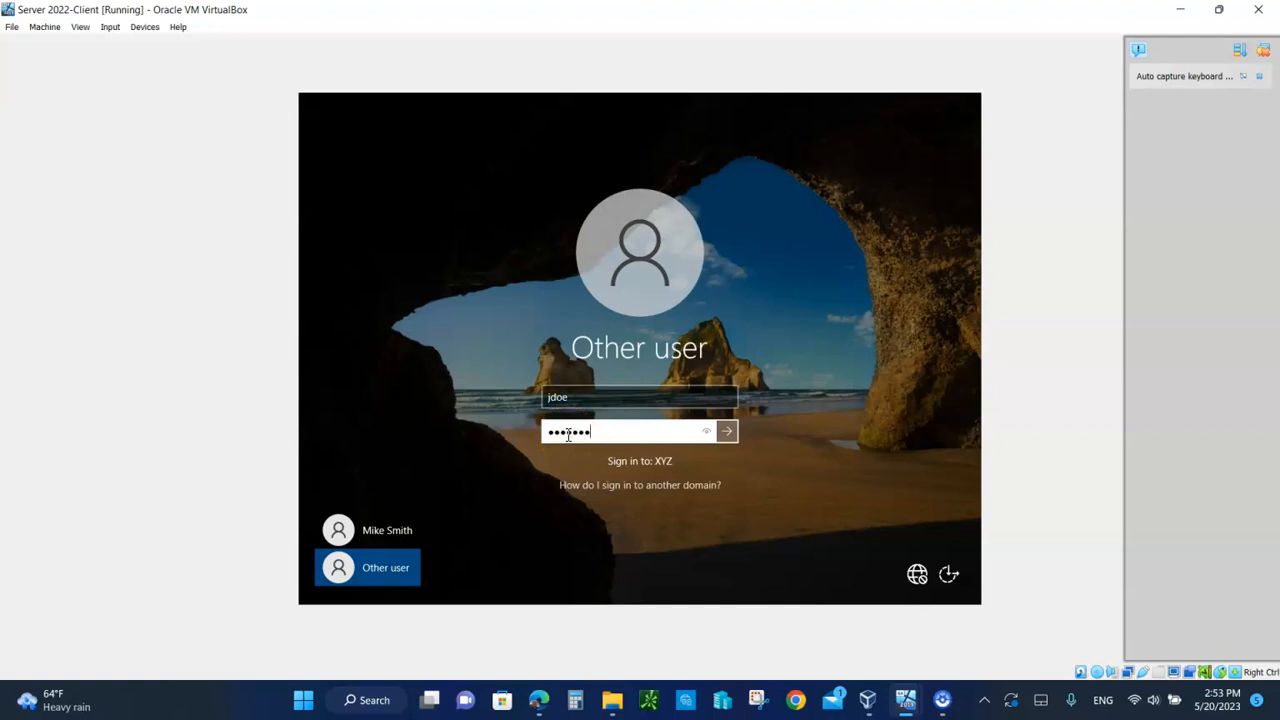
{"action": "type", "text": "1"}
{"action": "key", "text": "Return"}
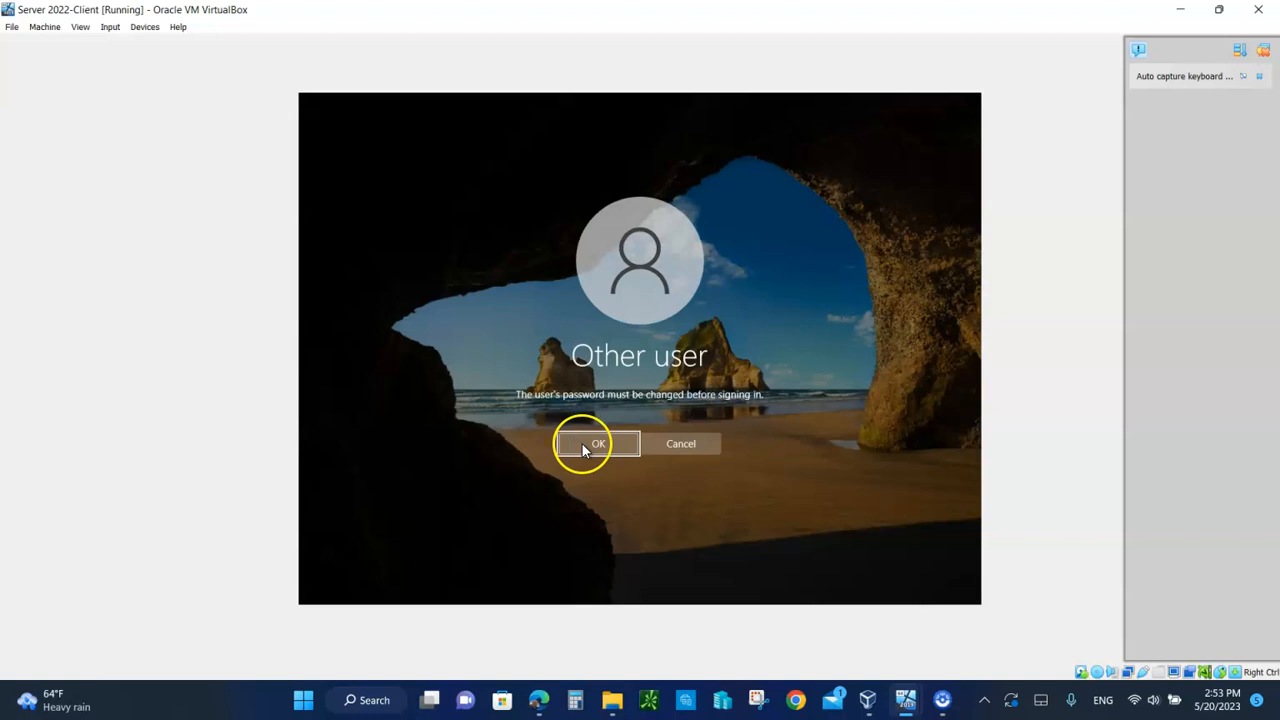
Step: Set and confirm the required new password for the domain user to finish signing in
{"action": "left_click", "coordinate": [585, 448]}
{"action": "type", "text": "Passw0rd"}
{"action": "left_click", "coordinate": [583, 452]}
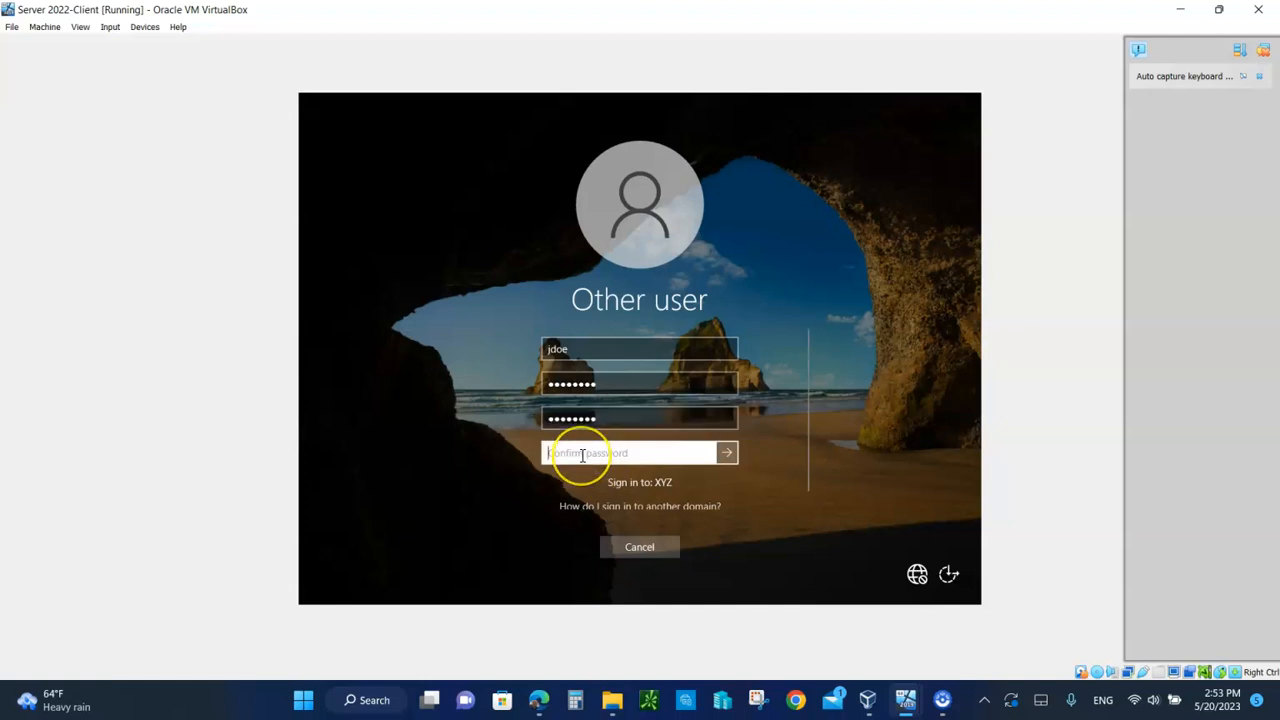
{"action": "type", "text": "Passw0rd"}
{"action": "key", "text": "Return"}
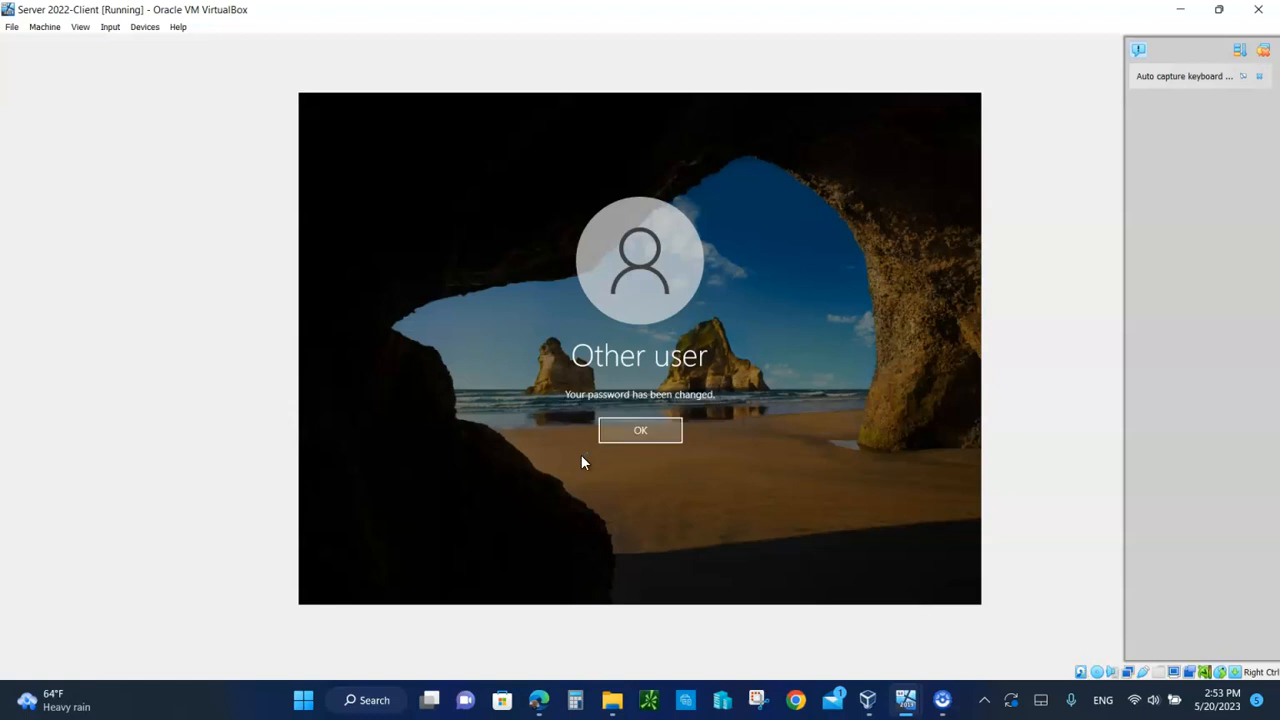
{"action": "key", "text": "Return"}
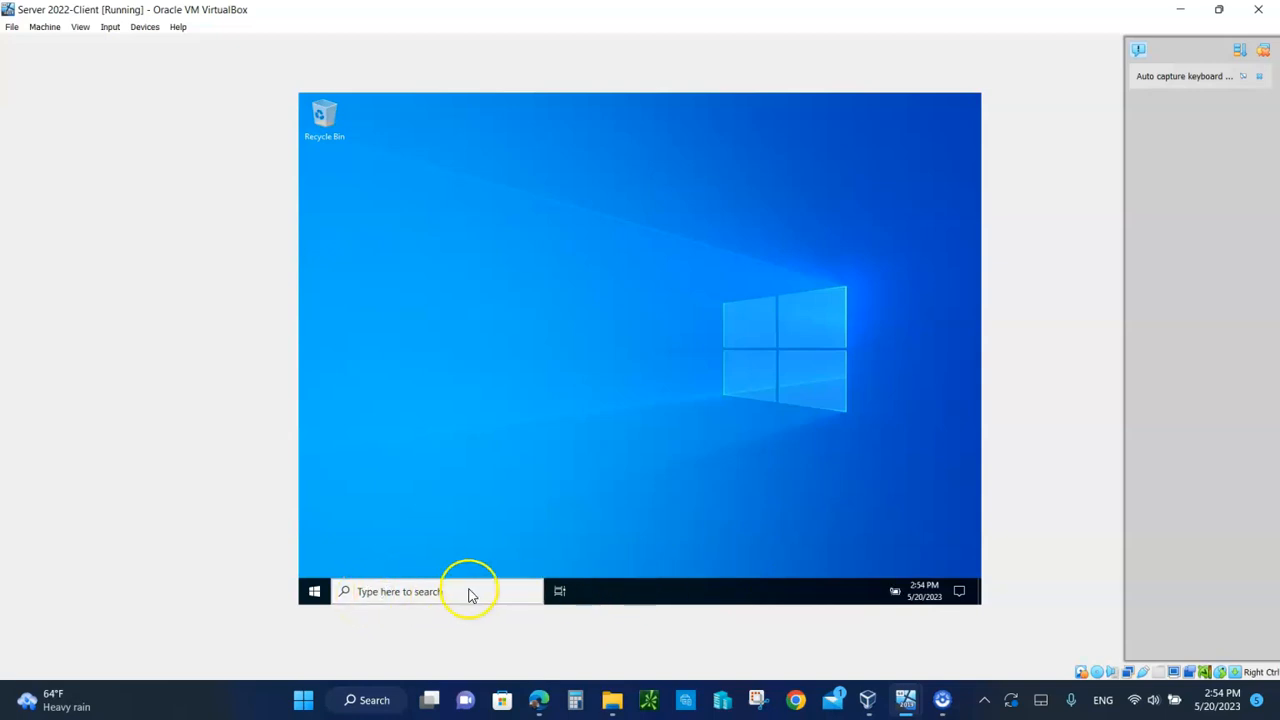
Step: Close the search panel and cancel the Shutdown Event Tracker prompt
{"action": "left_click", "coordinate": [422, 592]}
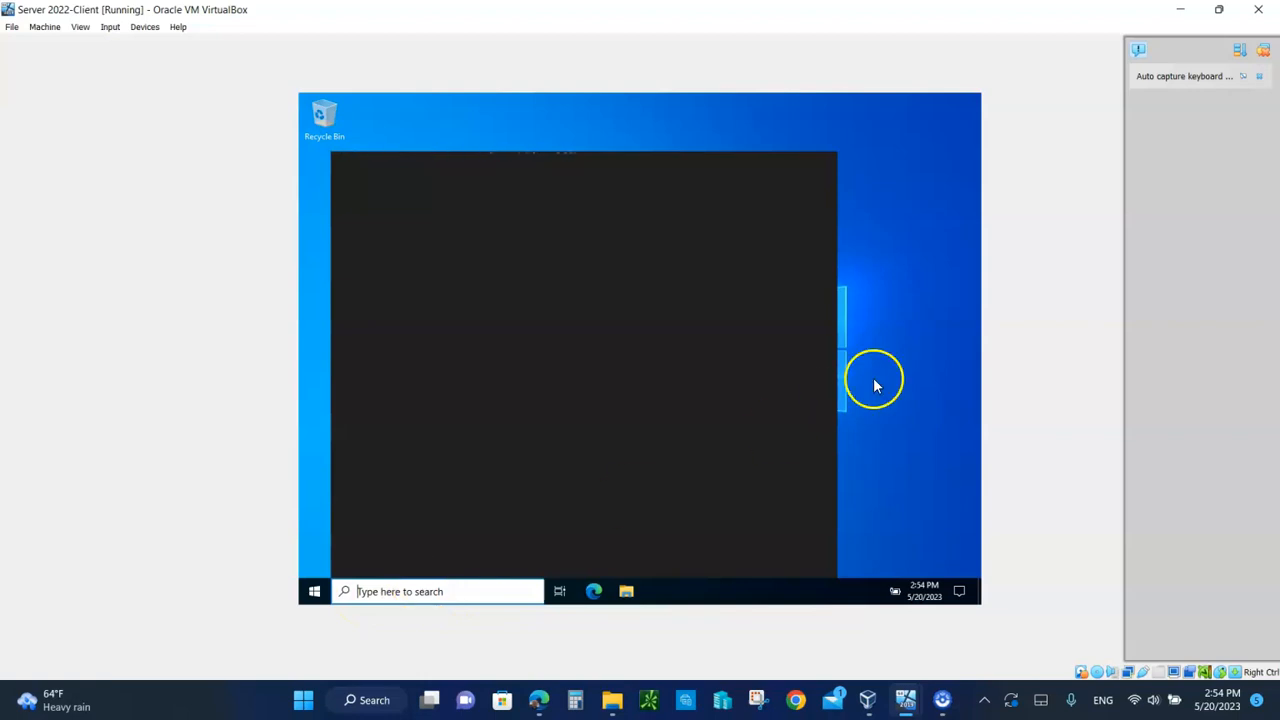
{"action": "left_click", "coordinate": [943, 407]}
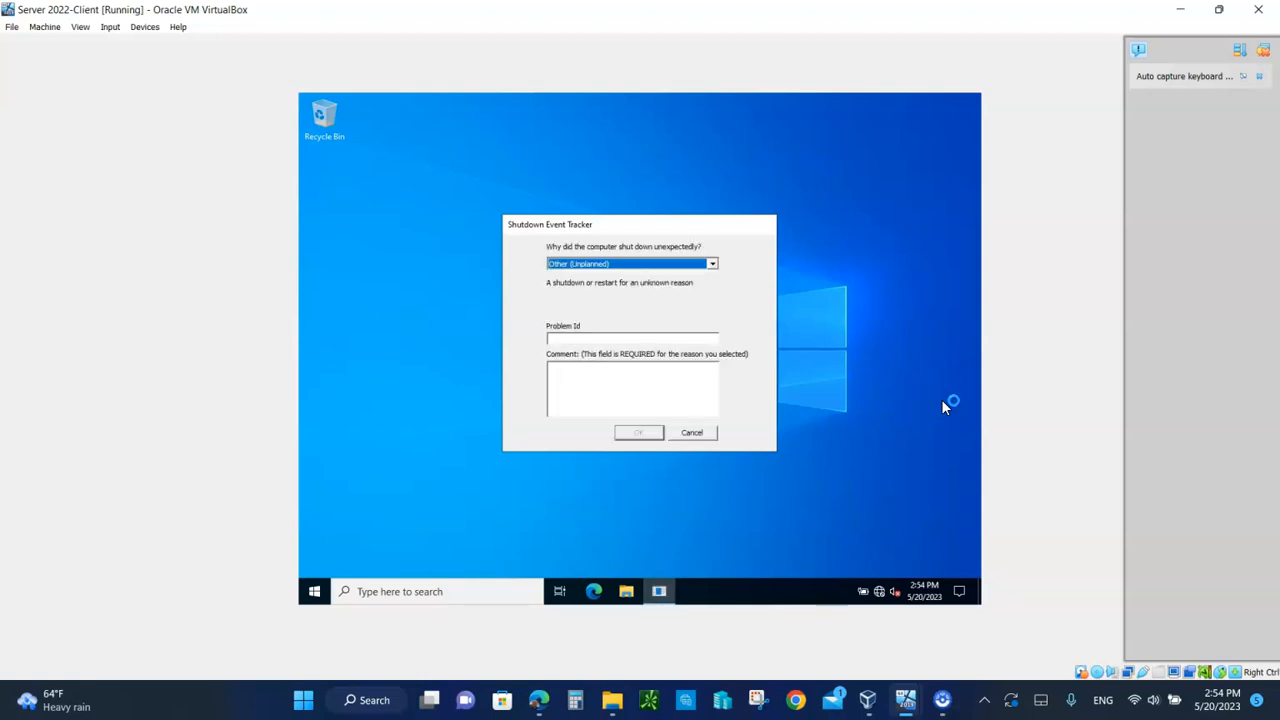
{"action": "left_click", "coordinate": [692, 432]}
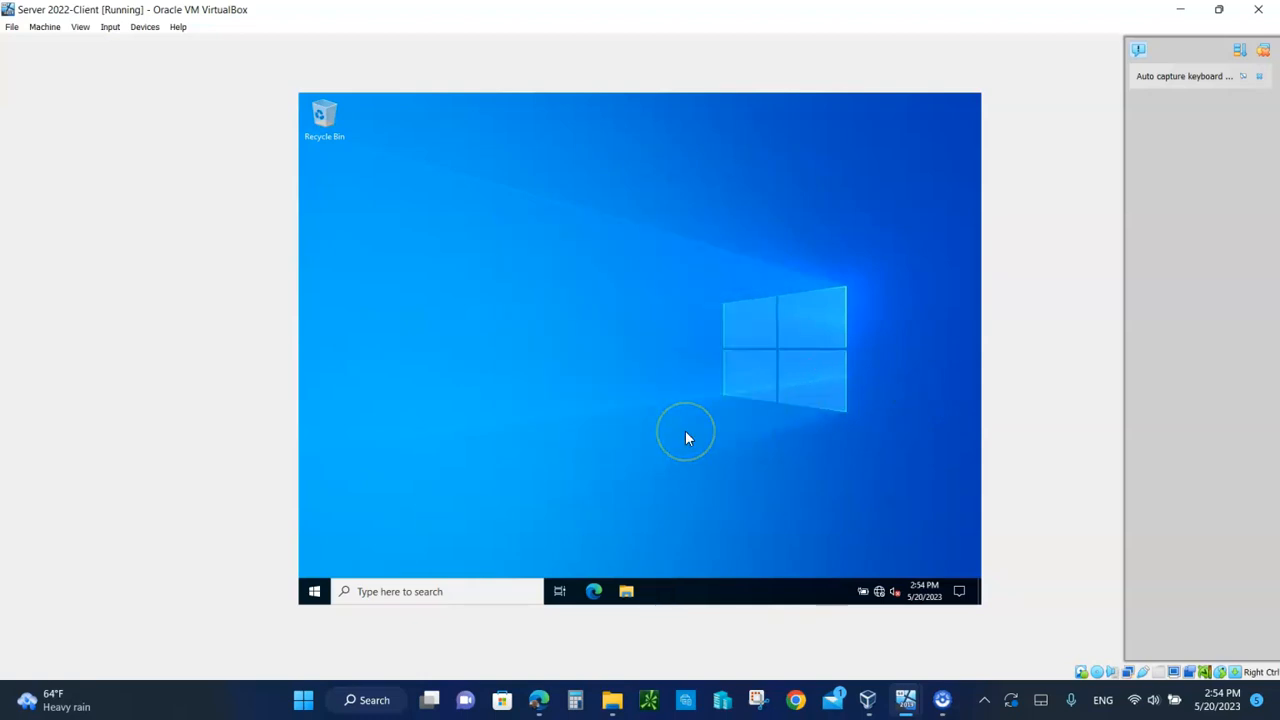
Step: Run gpupdate /force in Command Prompt, then close the console window
{"action": "left_click", "coordinate": [365, 591]}
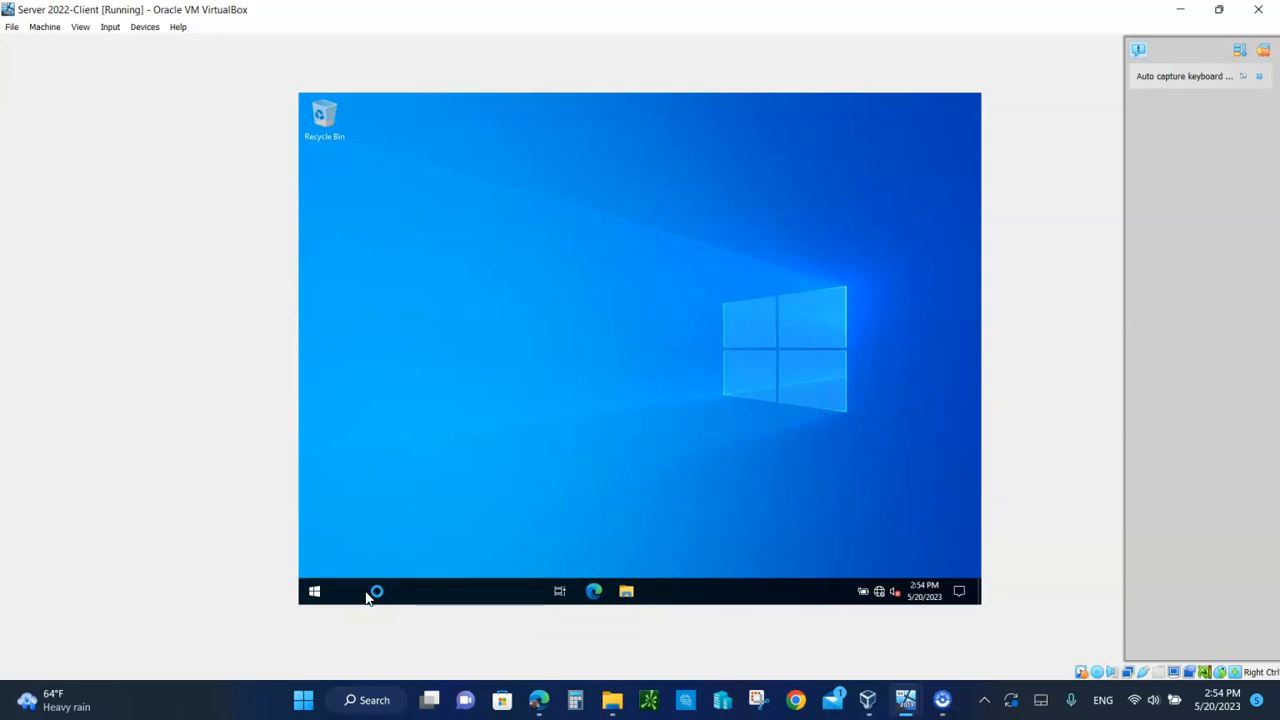
{"action": "left_click", "coordinate": [367, 596]}
{"action": "type", "text": "cmd"}
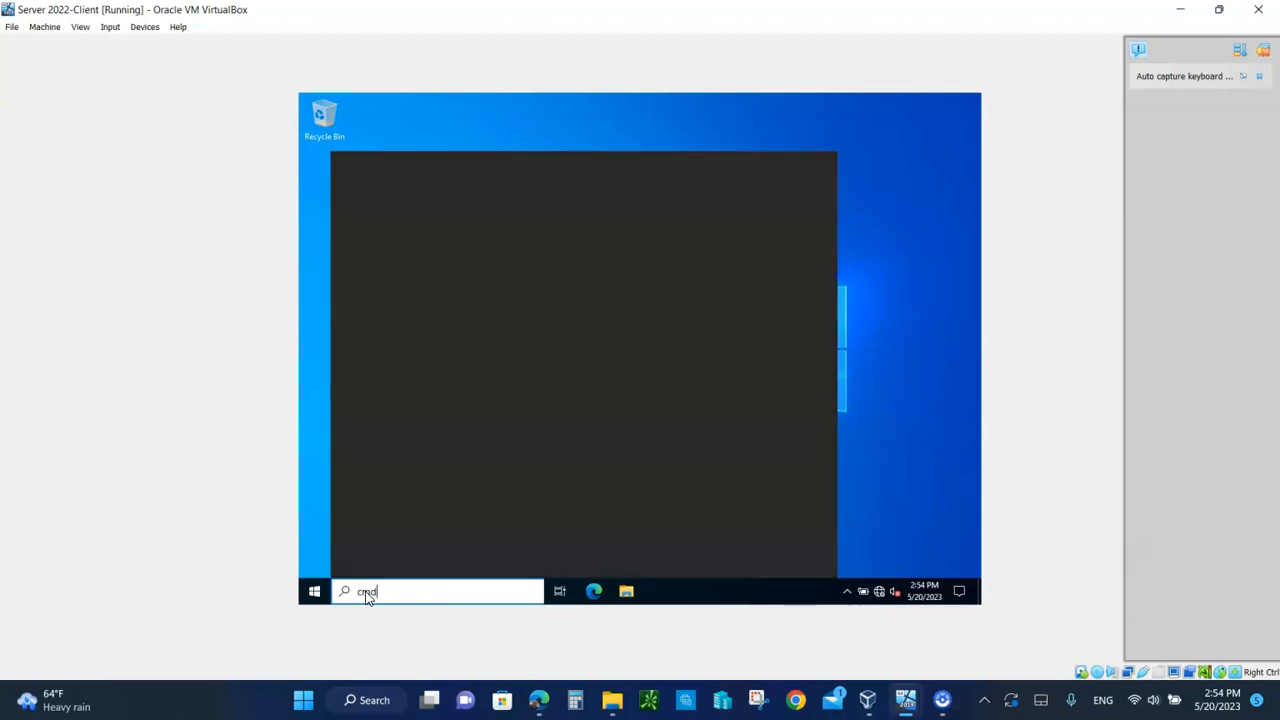
{"action": "left_click", "coordinate": [388, 227]}
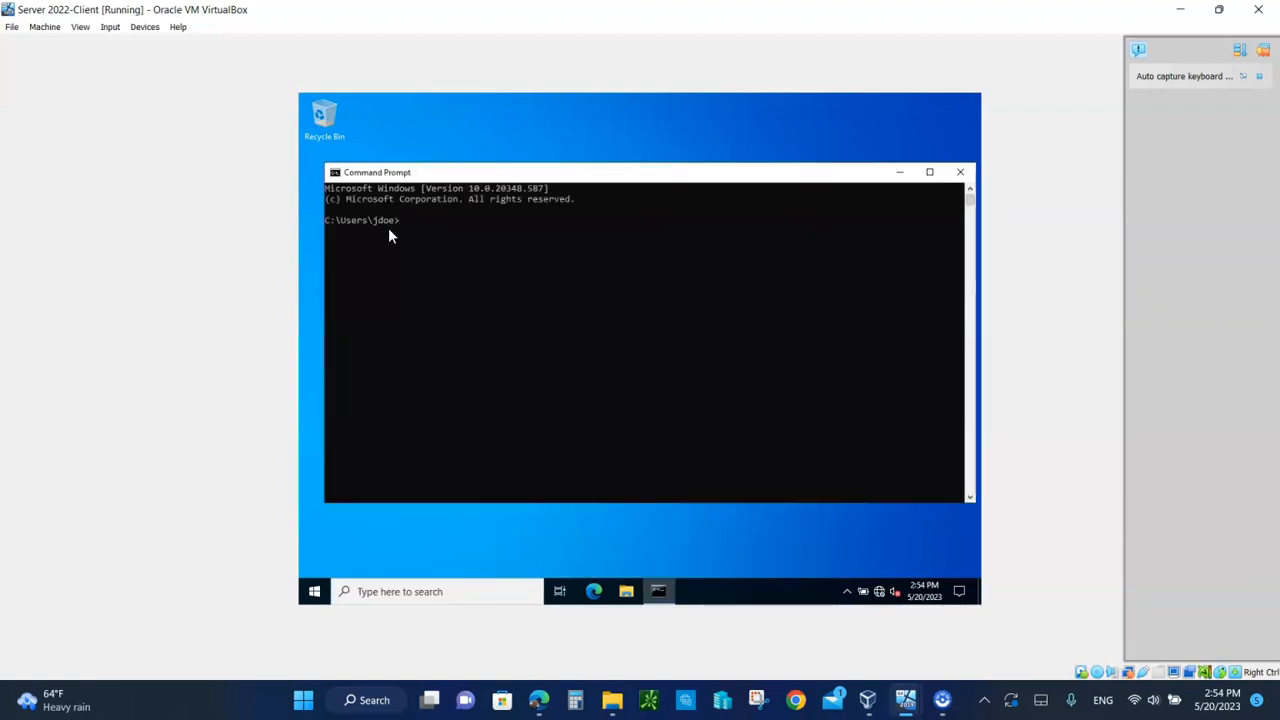
{"action": "type", "text": "gpupdate"}
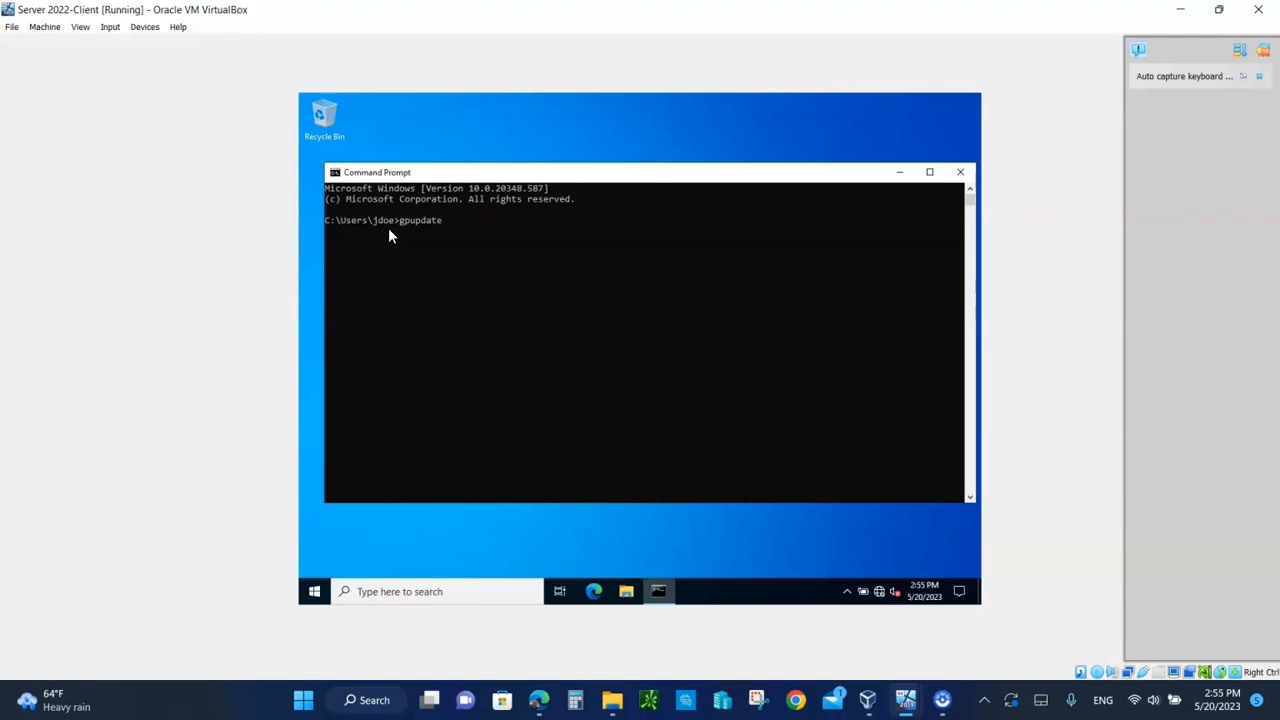
{"action": "type", "text": " /force"}
{"action": "key", "text": "Return"}
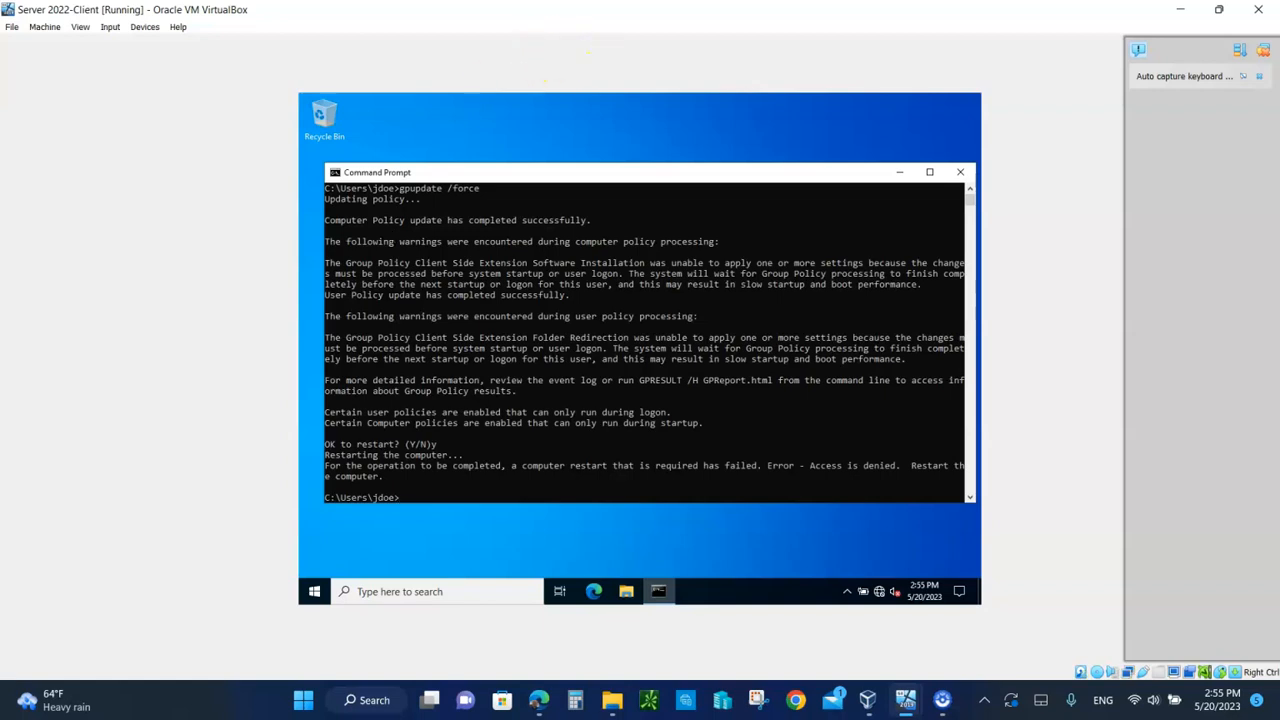
{"action": "left_click", "coordinate": [958, 173]}
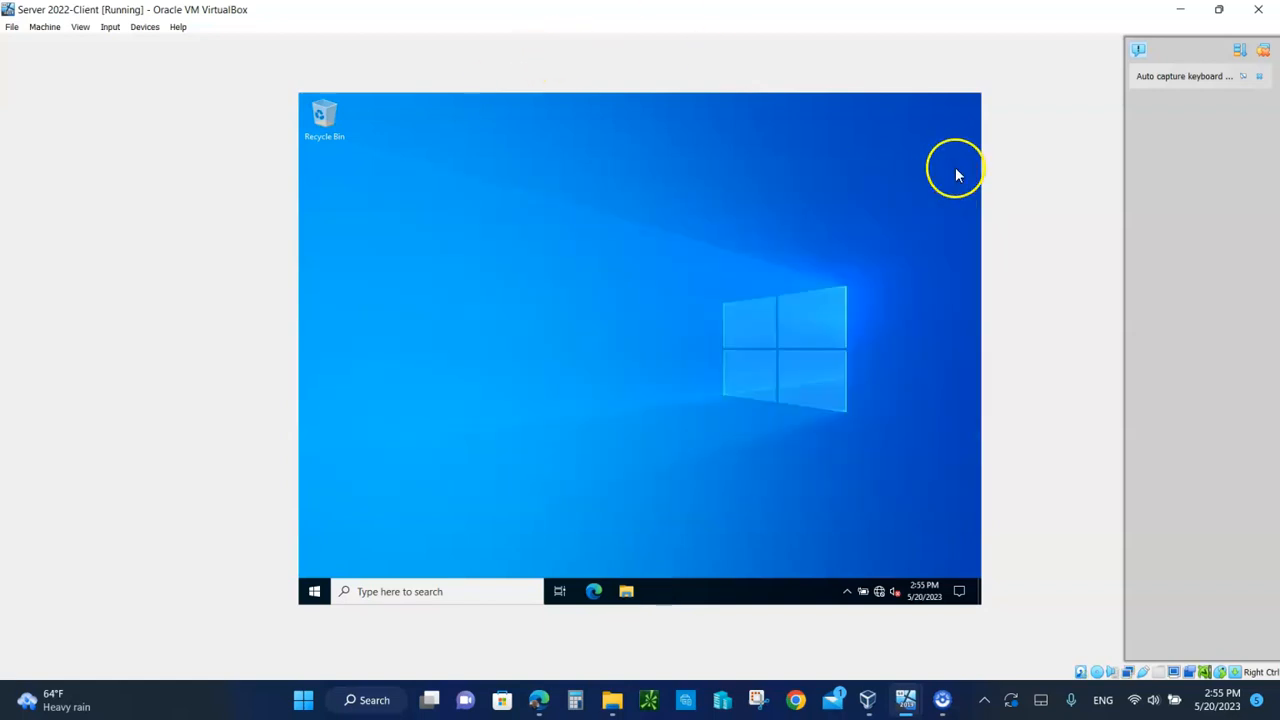
Step: Sign the domain user out of the client from the Start menu
{"action": "left_click", "coordinate": [316, 592]}
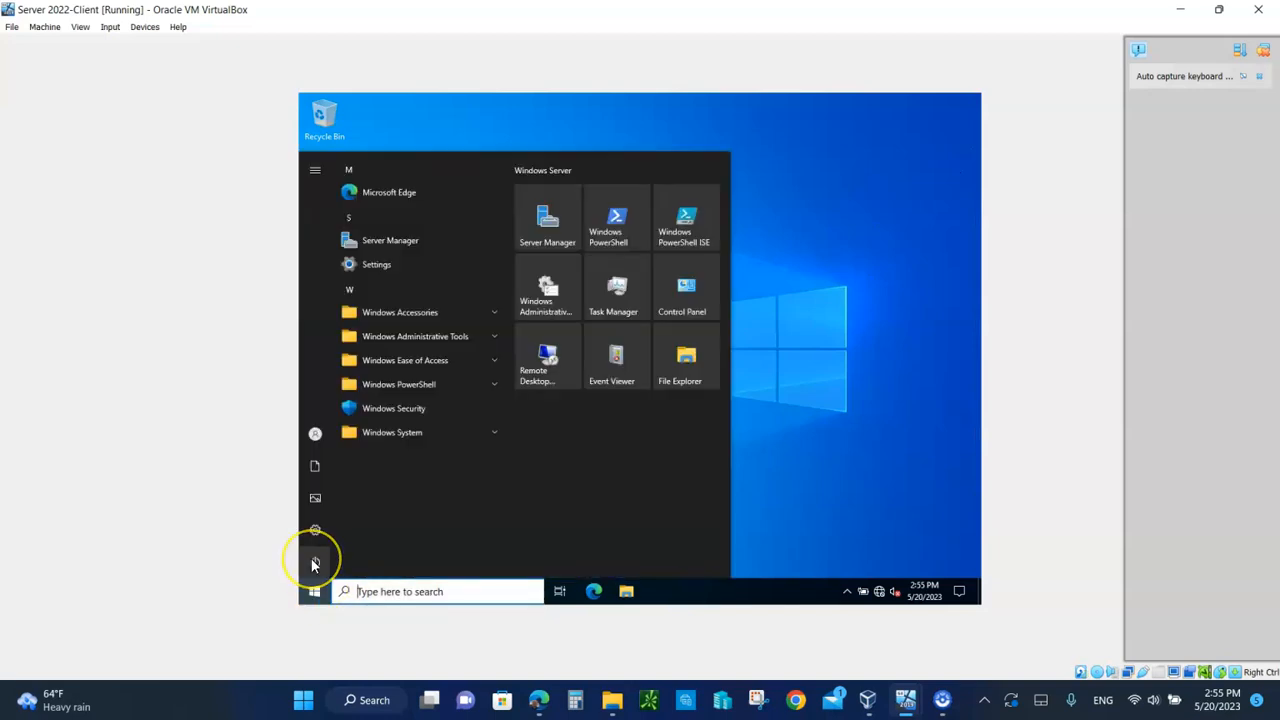
{"action": "mouse_move", "coordinate": [313, 565]}
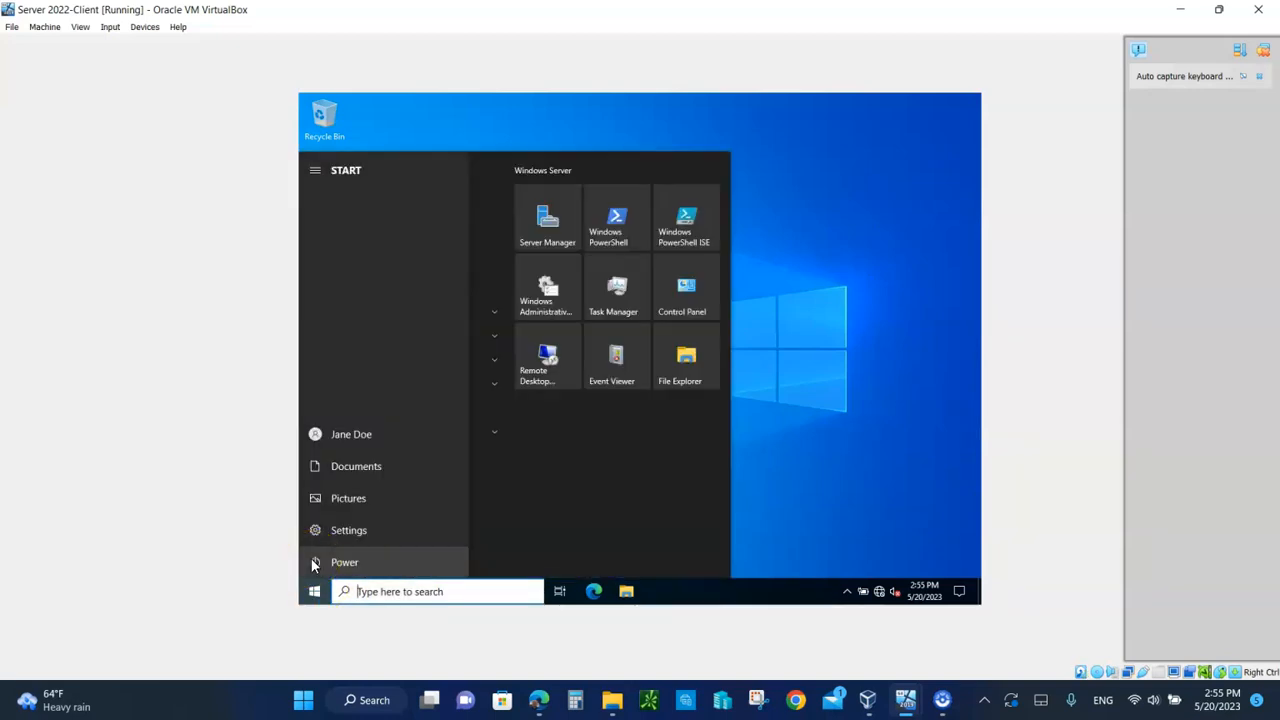
{"action": "left_click", "coordinate": [336, 562]}
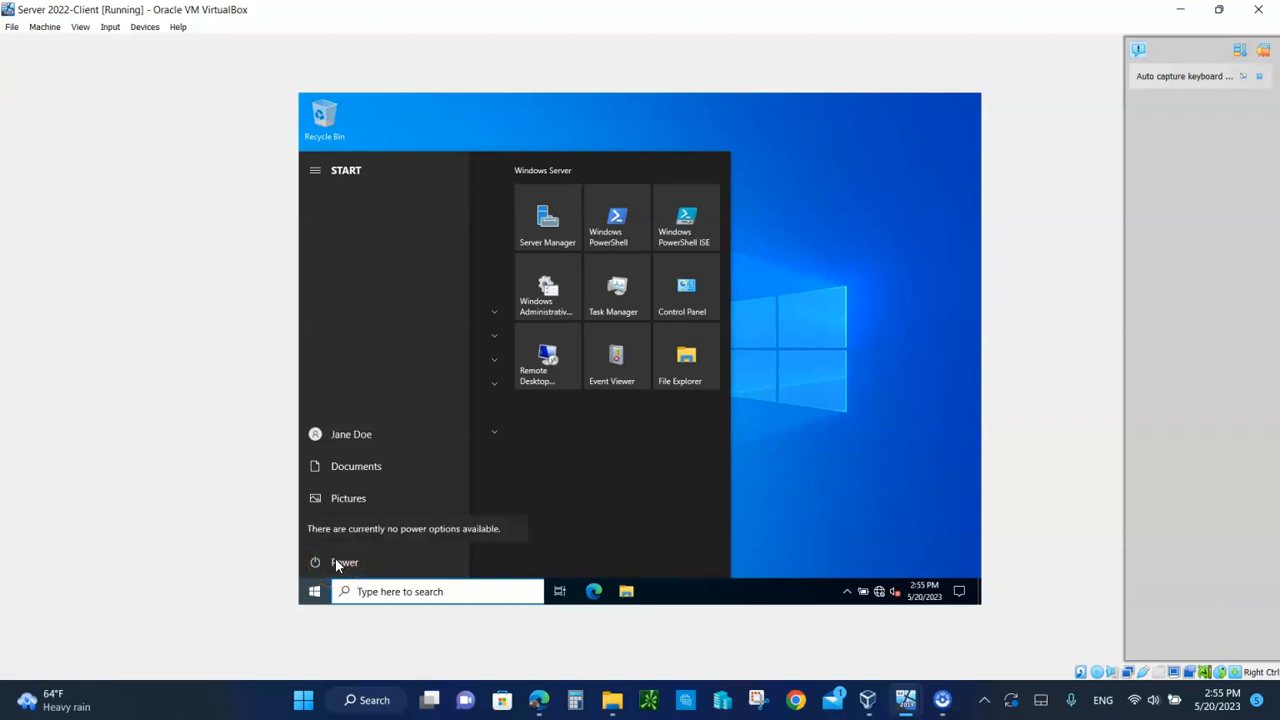
{"action": "left_click", "coordinate": [348, 436]}
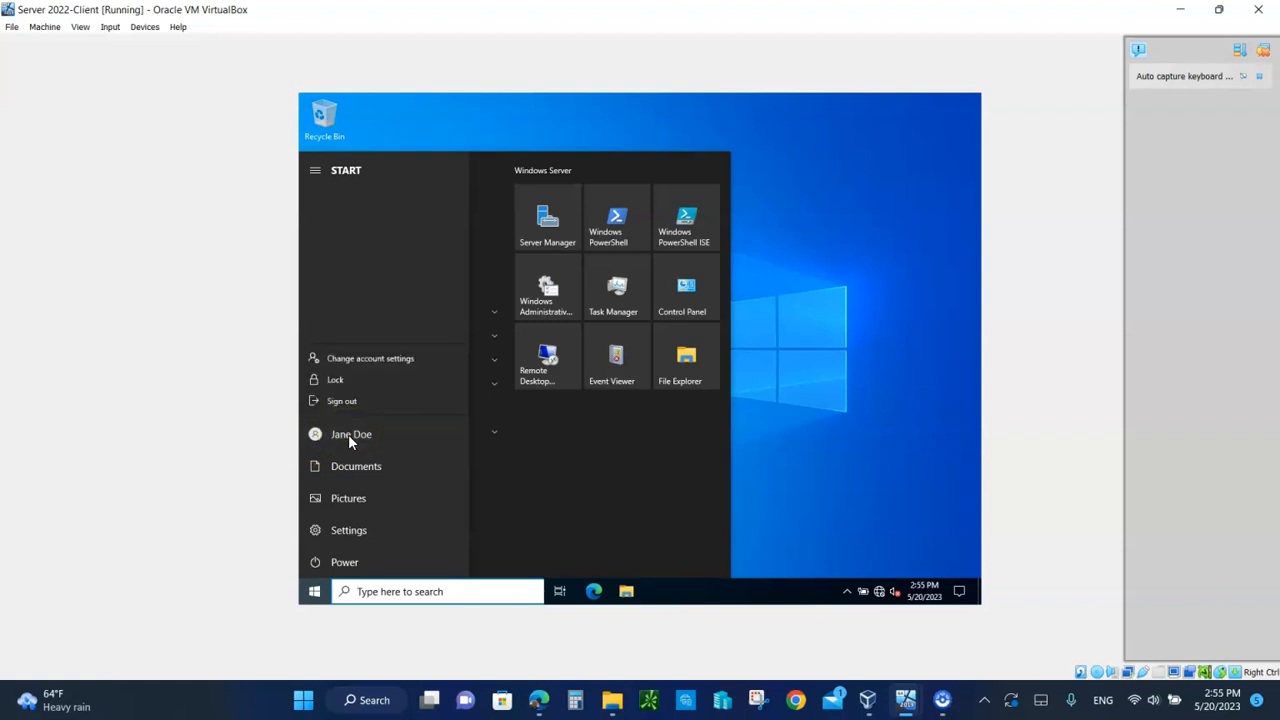
{"action": "left_click", "coordinate": [341, 401]}
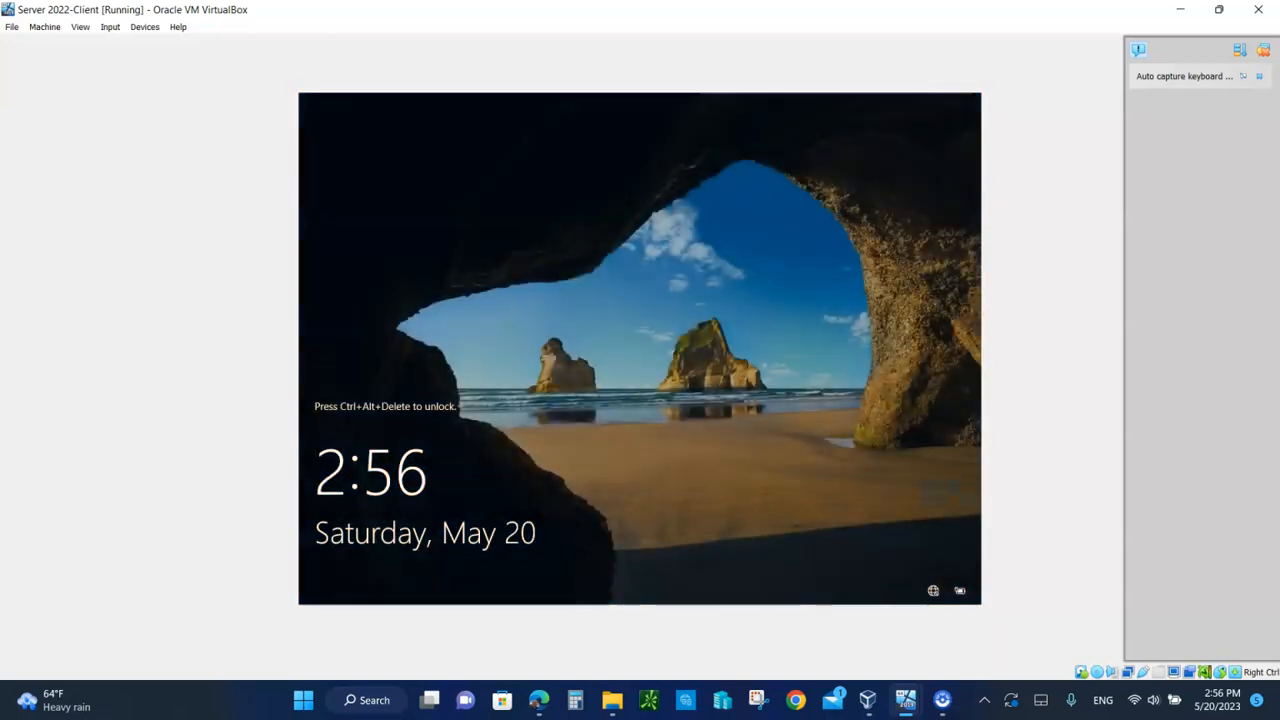
Step: Send Ctrl-Alt-Del to the VM and sign back in with the user's password
{"action": "left_click", "coordinate": [110, 30]}
{"action": "mouse_move", "coordinate": [130, 43]}
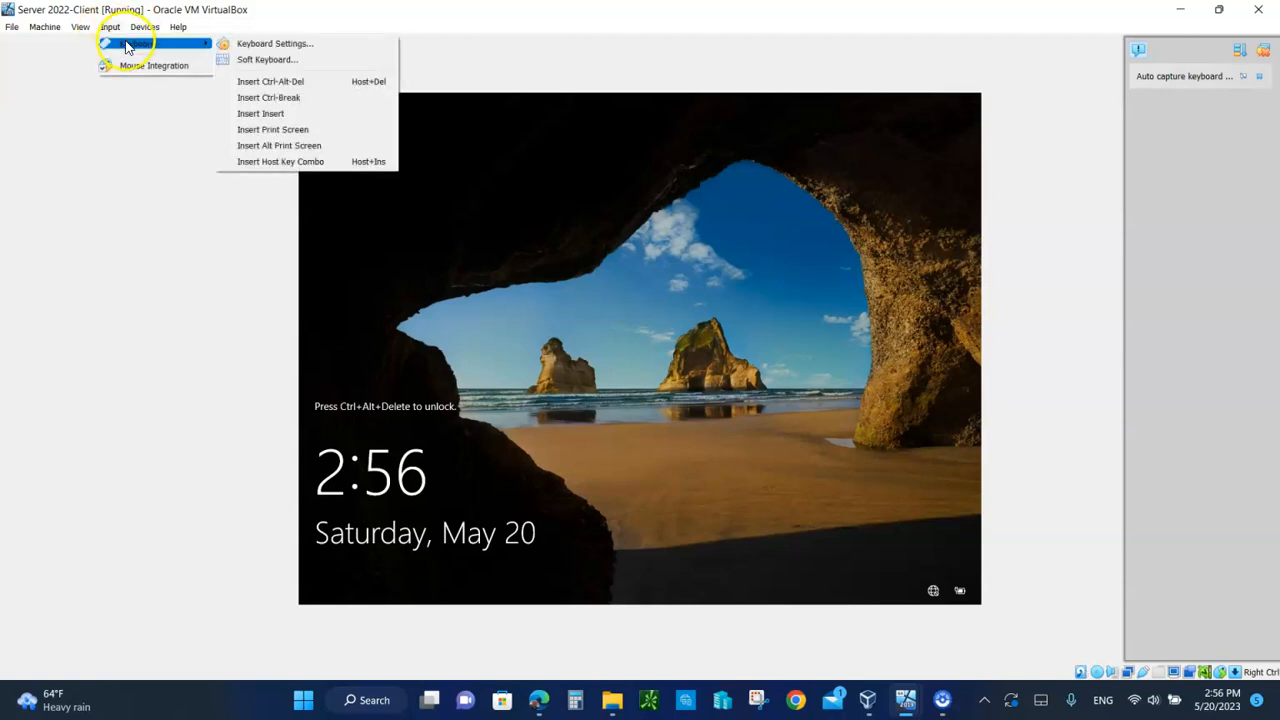
{"action": "left_click", "coordinate": [260, 82]}
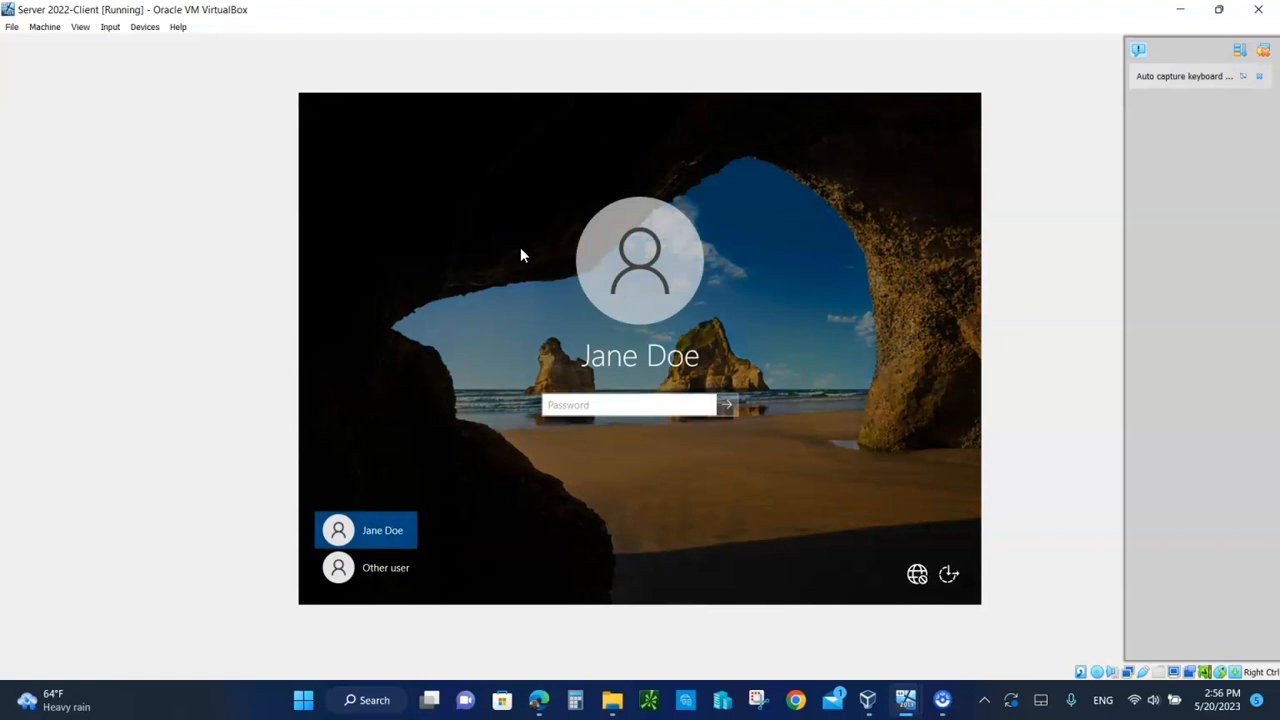
{"action": "type", "text": "P•••••••"}
{"action": "key", "text": "Return"}
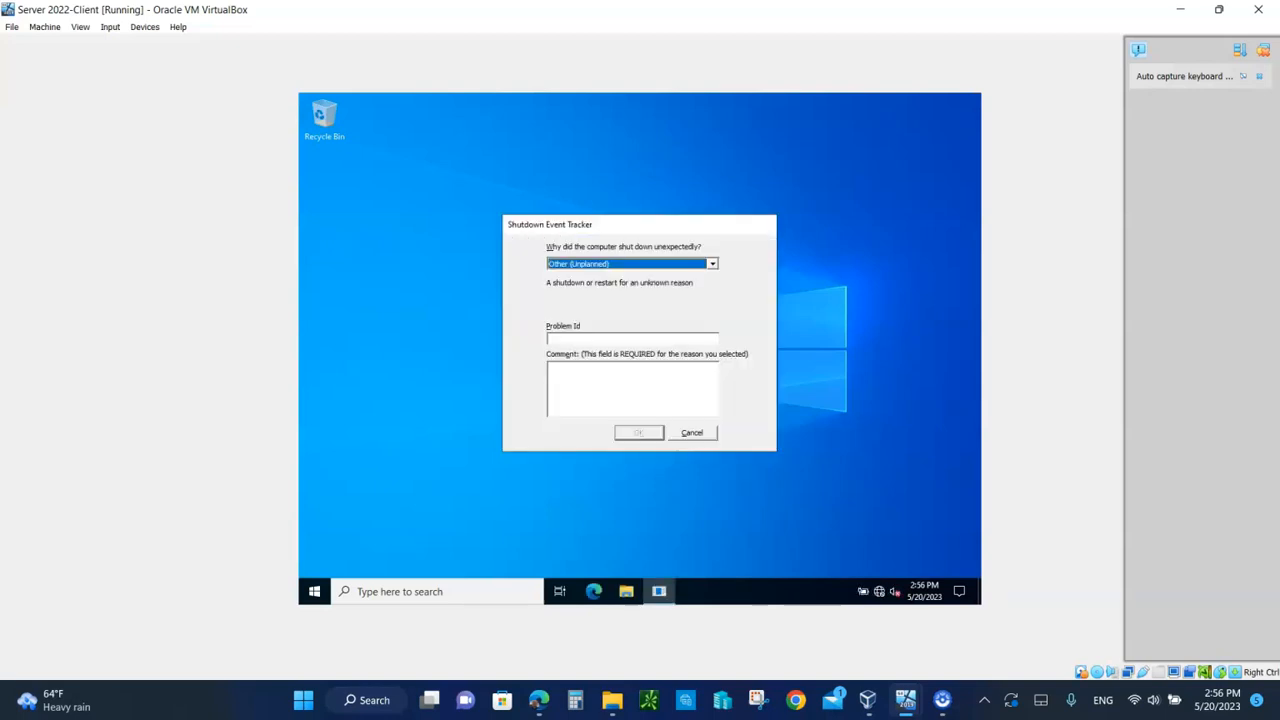
Step: Cancel the Shutdown Event Tracker, then cancel closing the client VM so it keeps running
{"action": "left_click", "coordinate": [692, 433]}
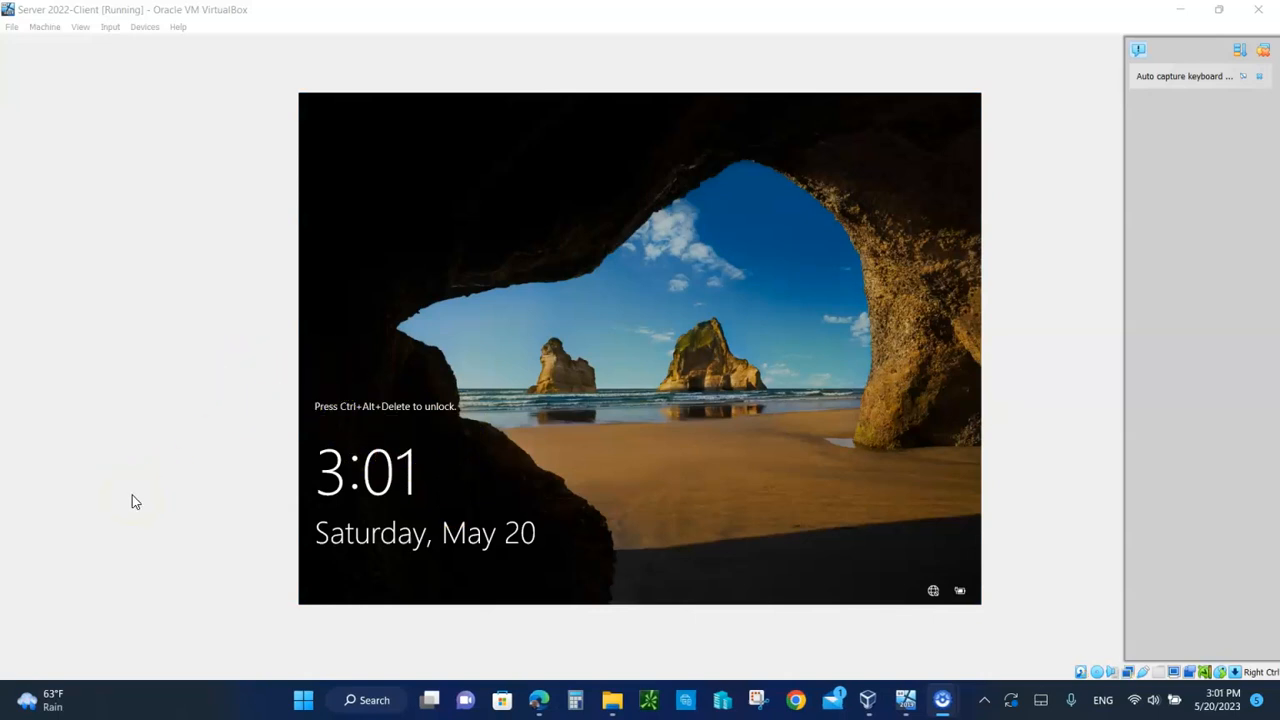
{"action": "left_click", "coordinate": [1268, 14]}
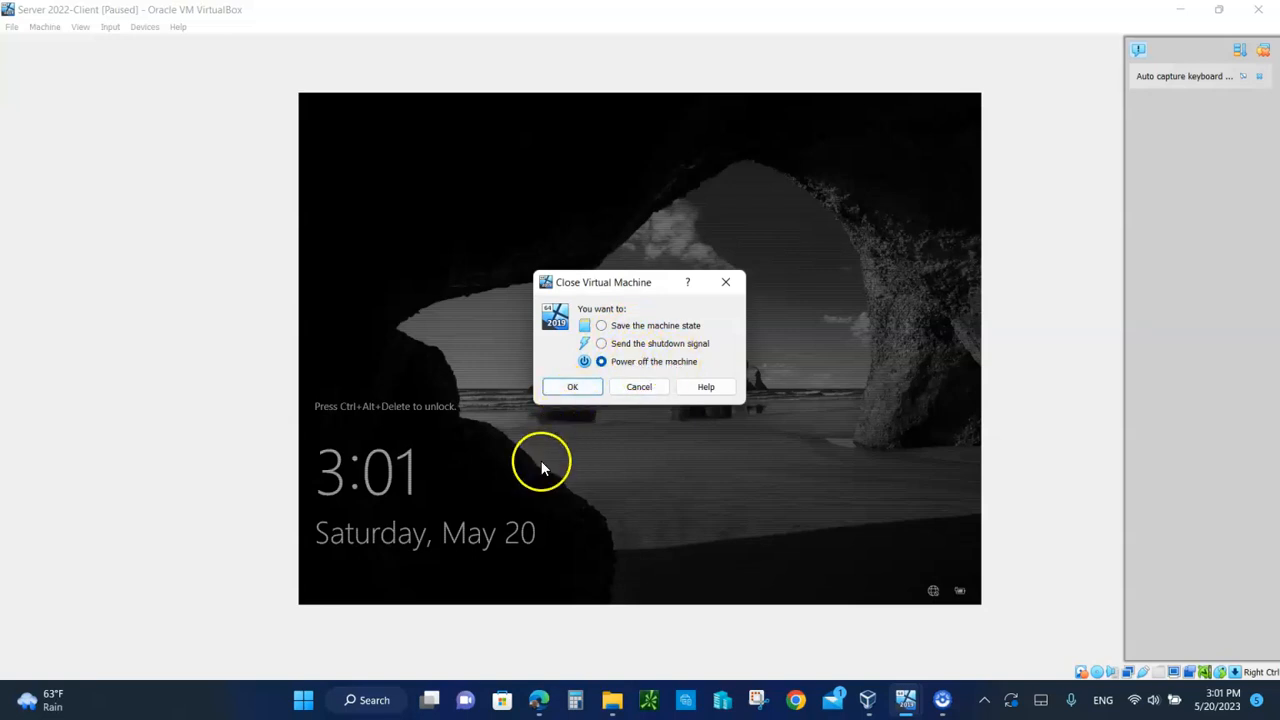
{"action": "left_click", "coordinate": [867, 698]}
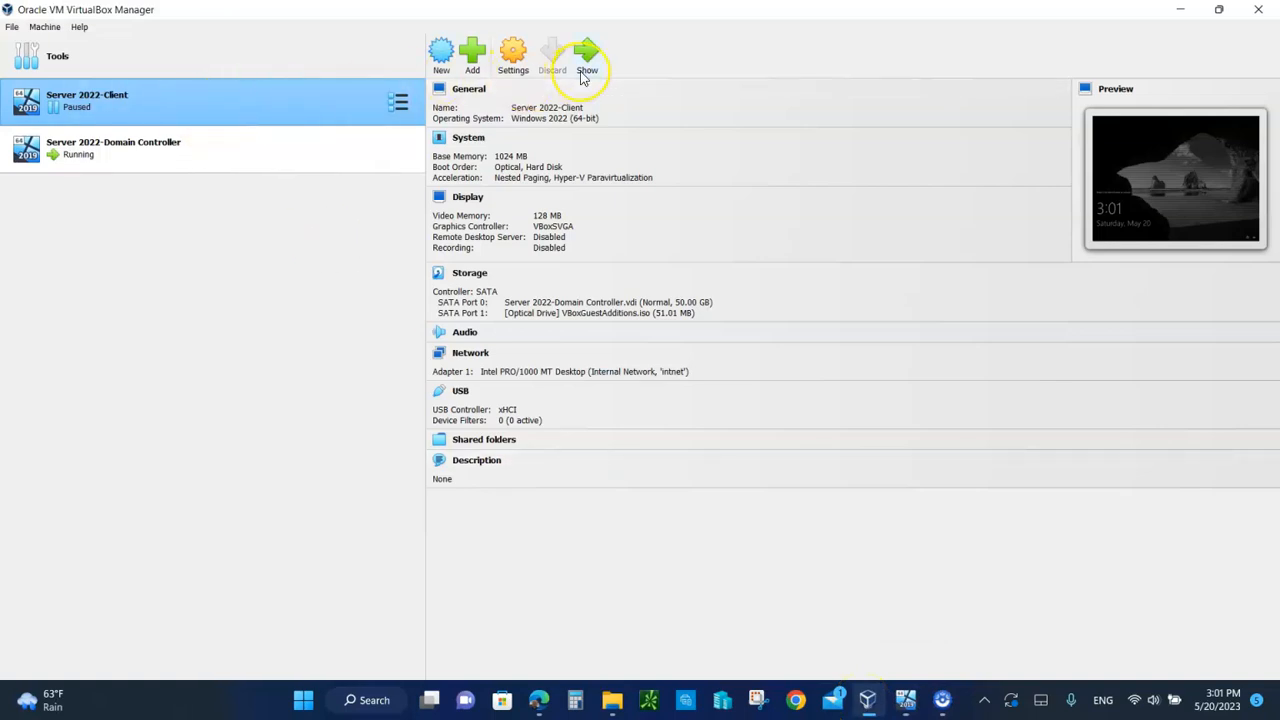
{"action": "left_click", "coordinate": [1183, 11]}
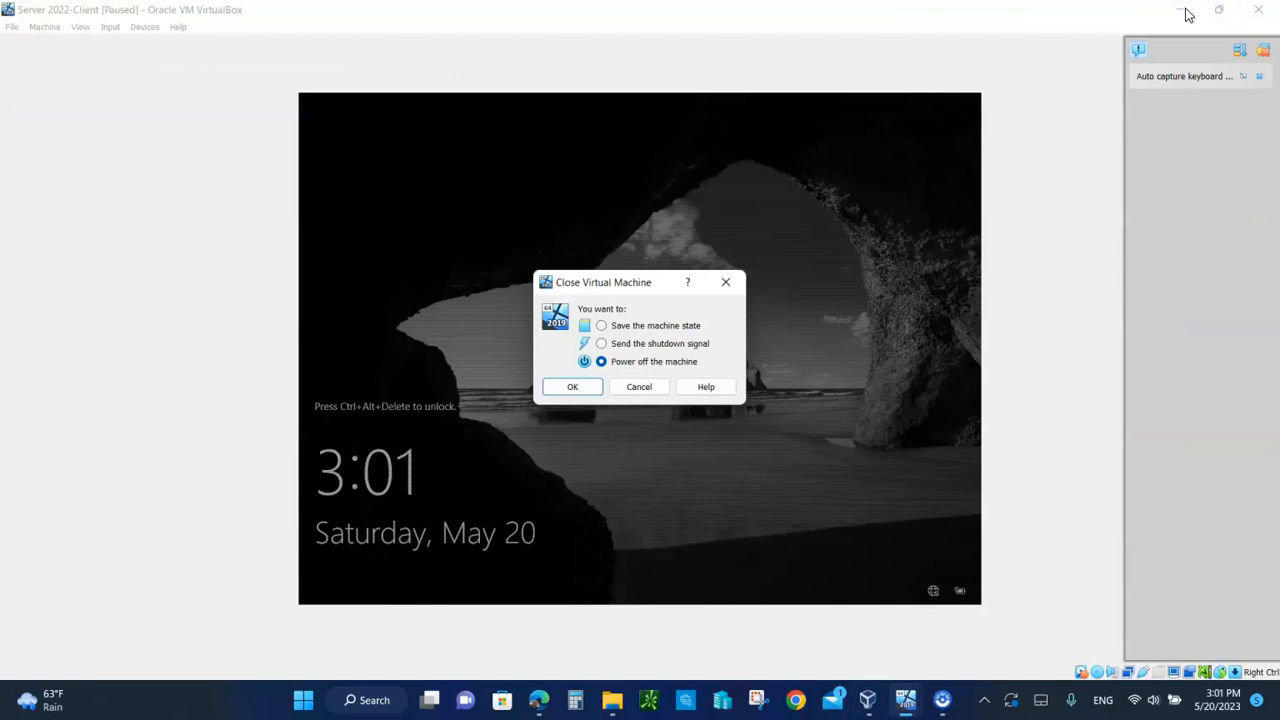
{"action": "left_click", "coordinate": [640, 386]}
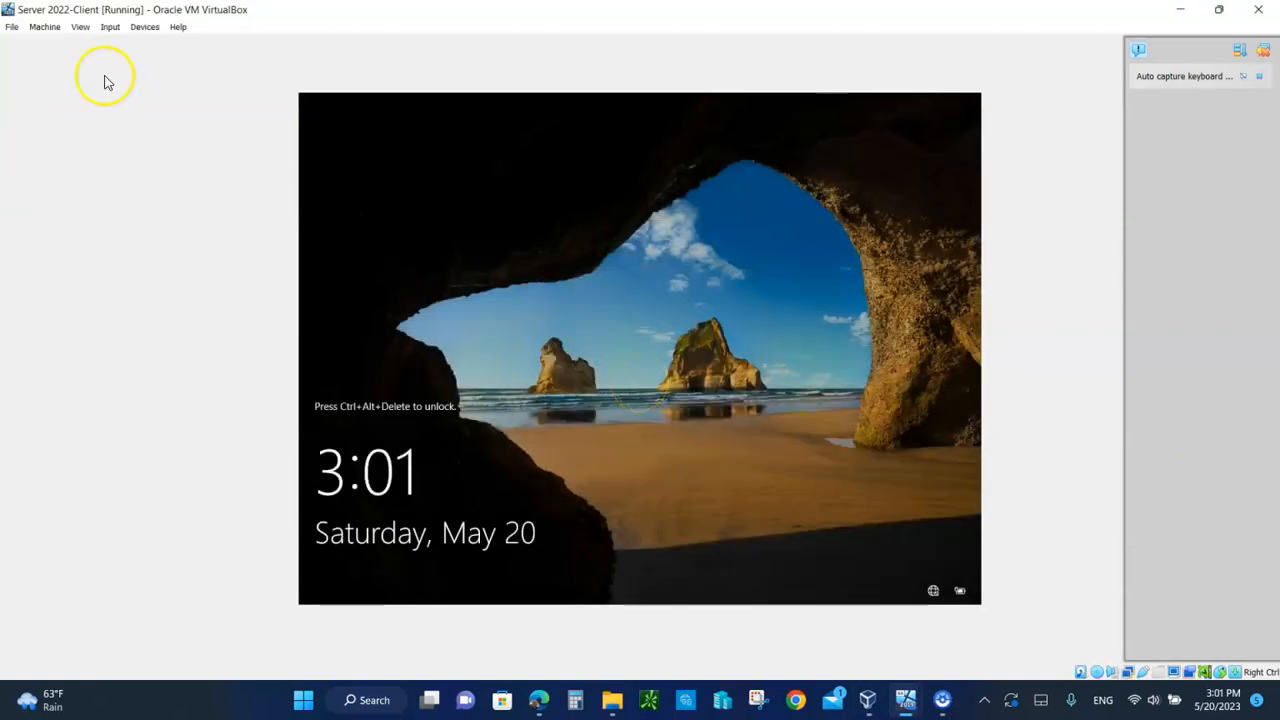
Step: Send Ctrl-Alt-Del to the client VM and sign in with the user's password
{"action": "left_click", "coordinate": [110, 30]}
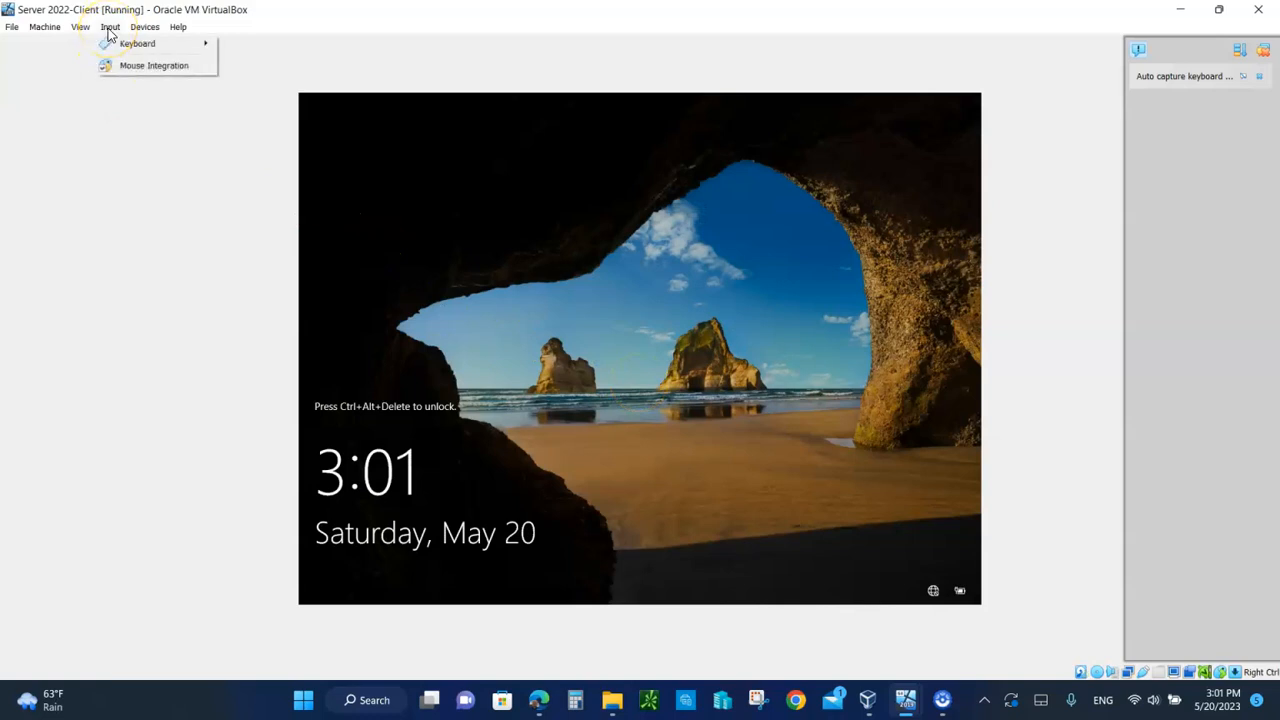
{"action": "mouse_move", "coordinate": [190, 44]}
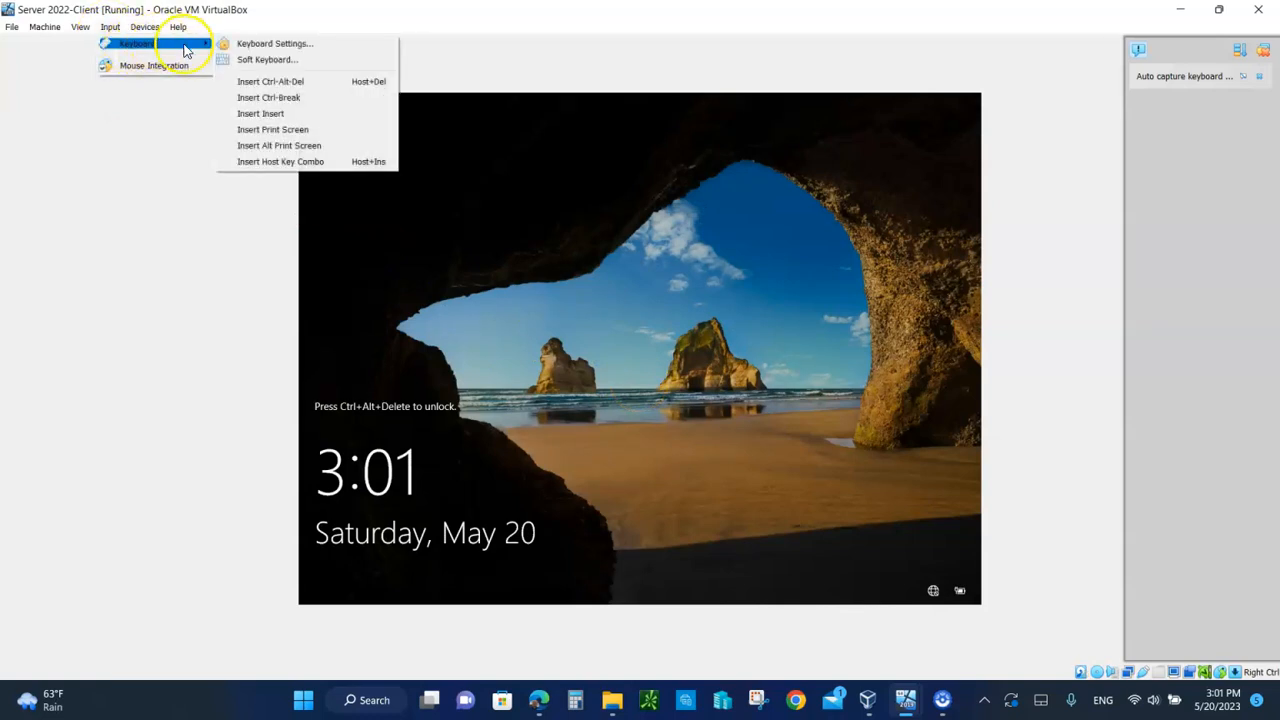
{"action": "left_click", "coordinate": [270, 82]}
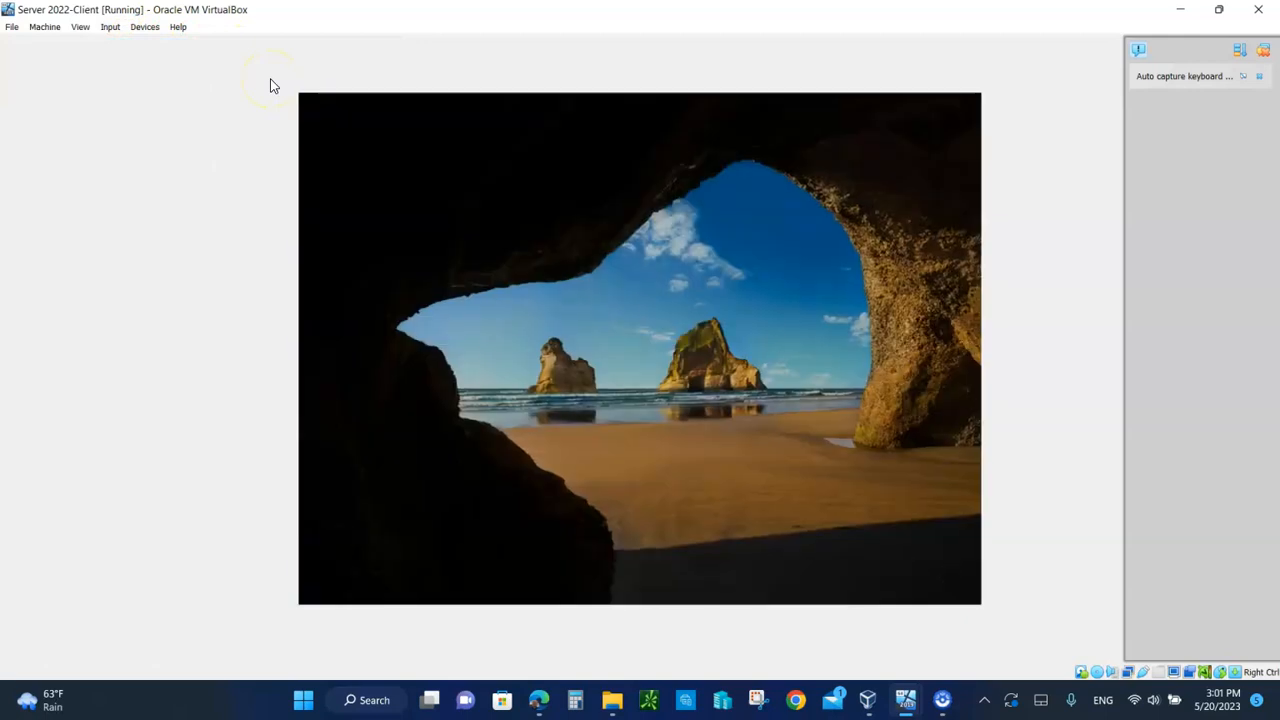
{"action": "type", "text": "********"}
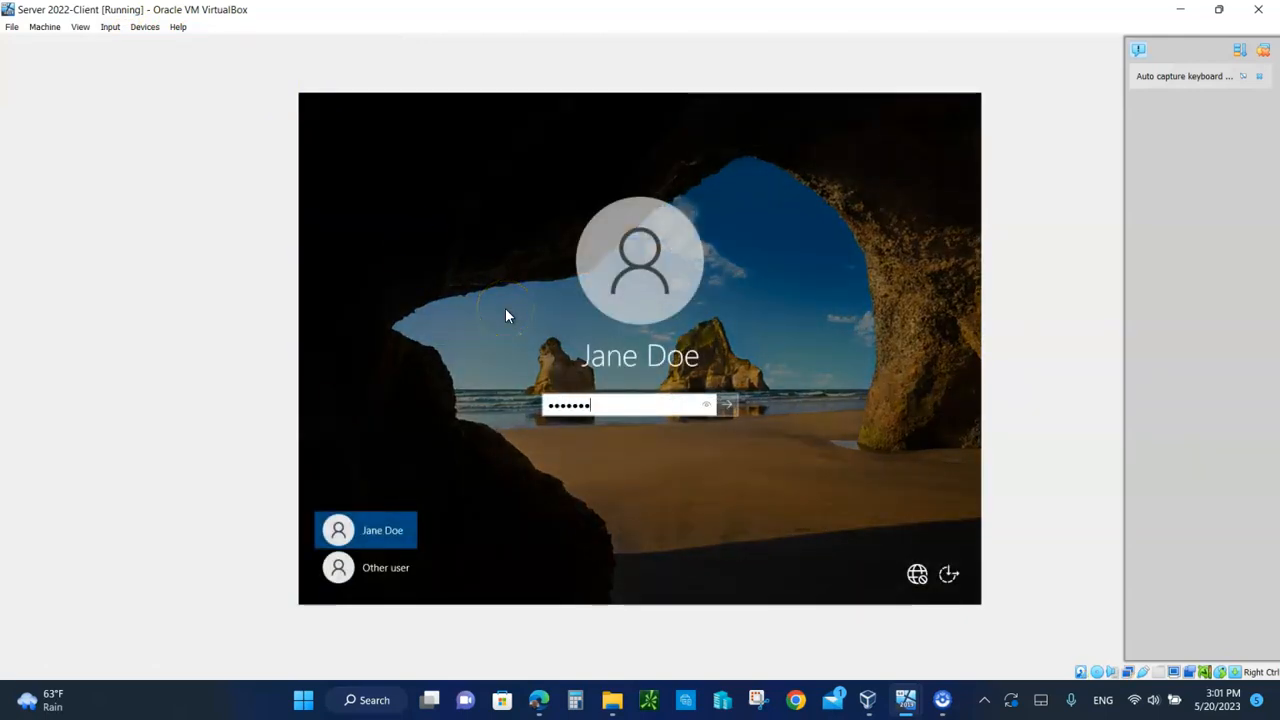
{"action": "key", "text": "Return"}
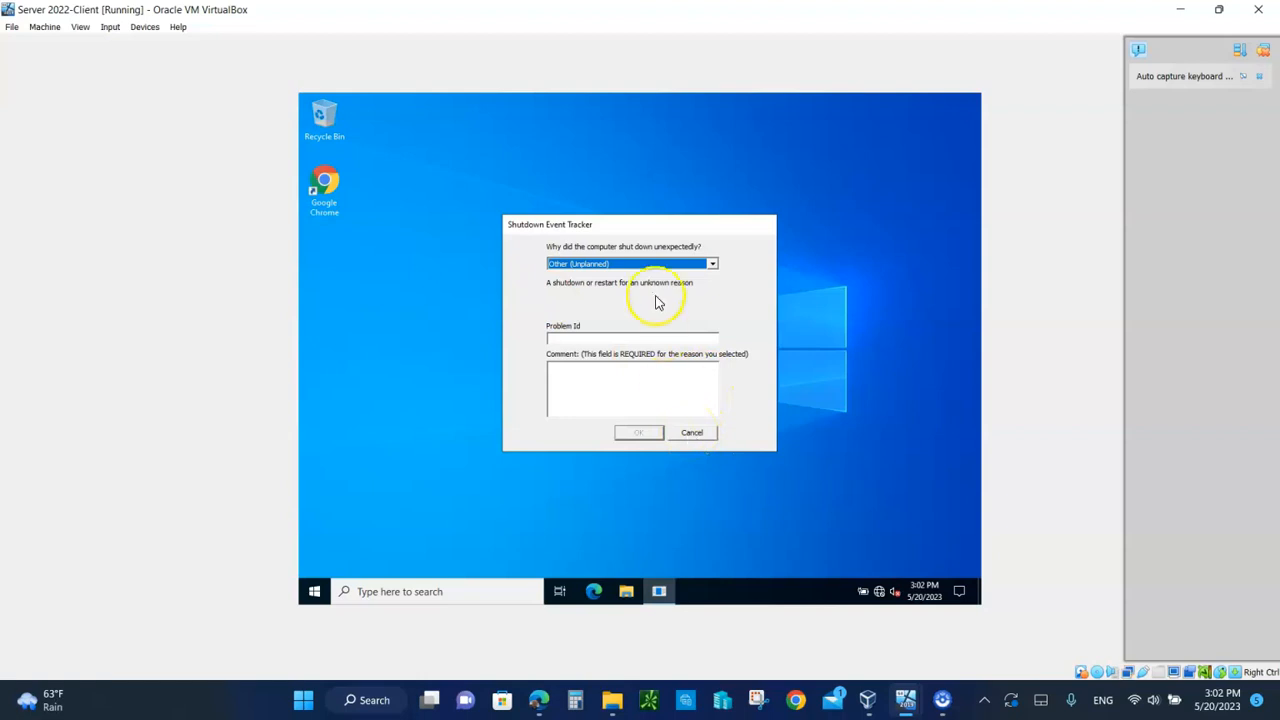
Step: Cancel the Shutdown Event Tracker, keeping Other (Unplanned), and open the Start menu to find Chrome
{"action": "left_click", "coordinate": [641, 264]}
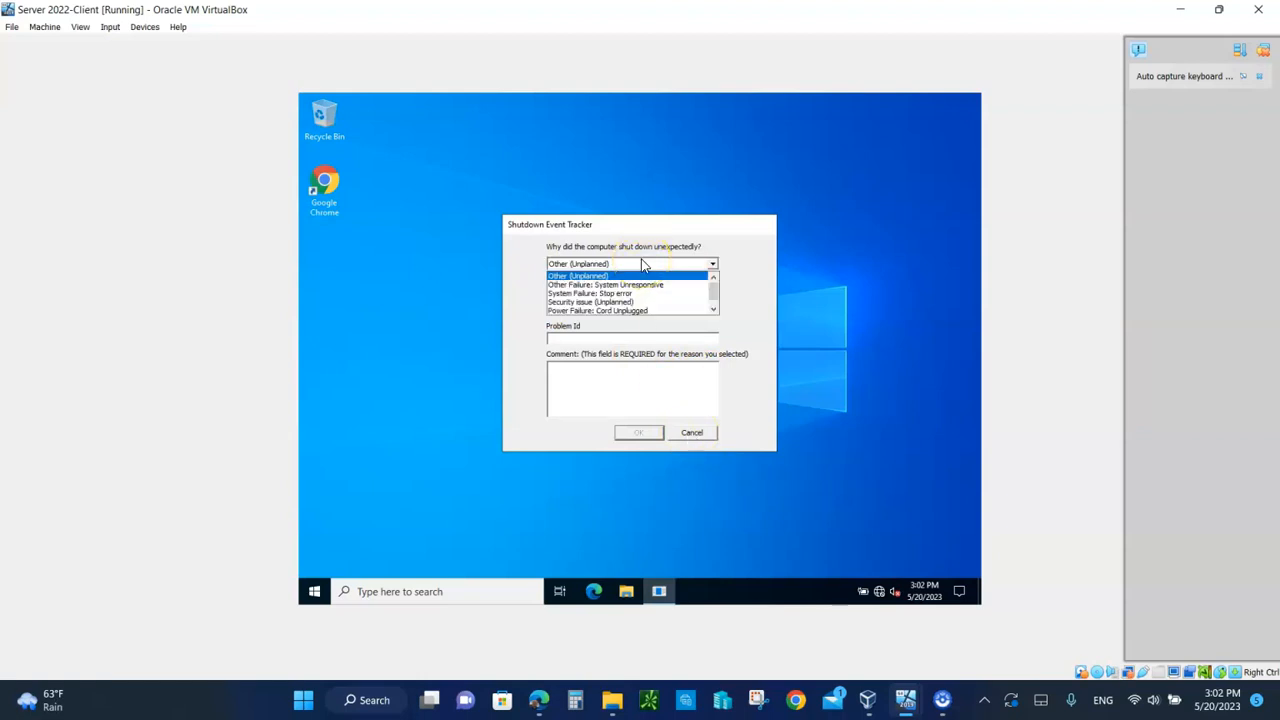
{"action": "left_click", "coordinate": [641, 264]}
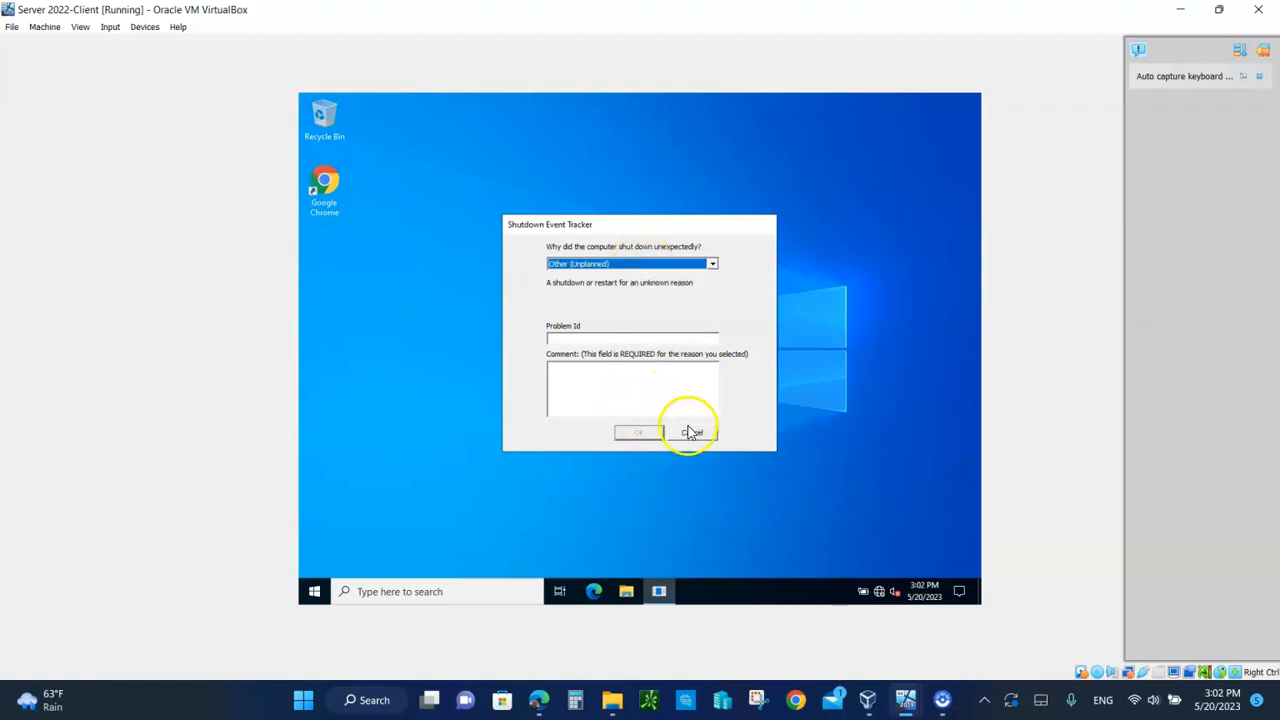
{"action": "left_click", "coordinate": [686, 264]}
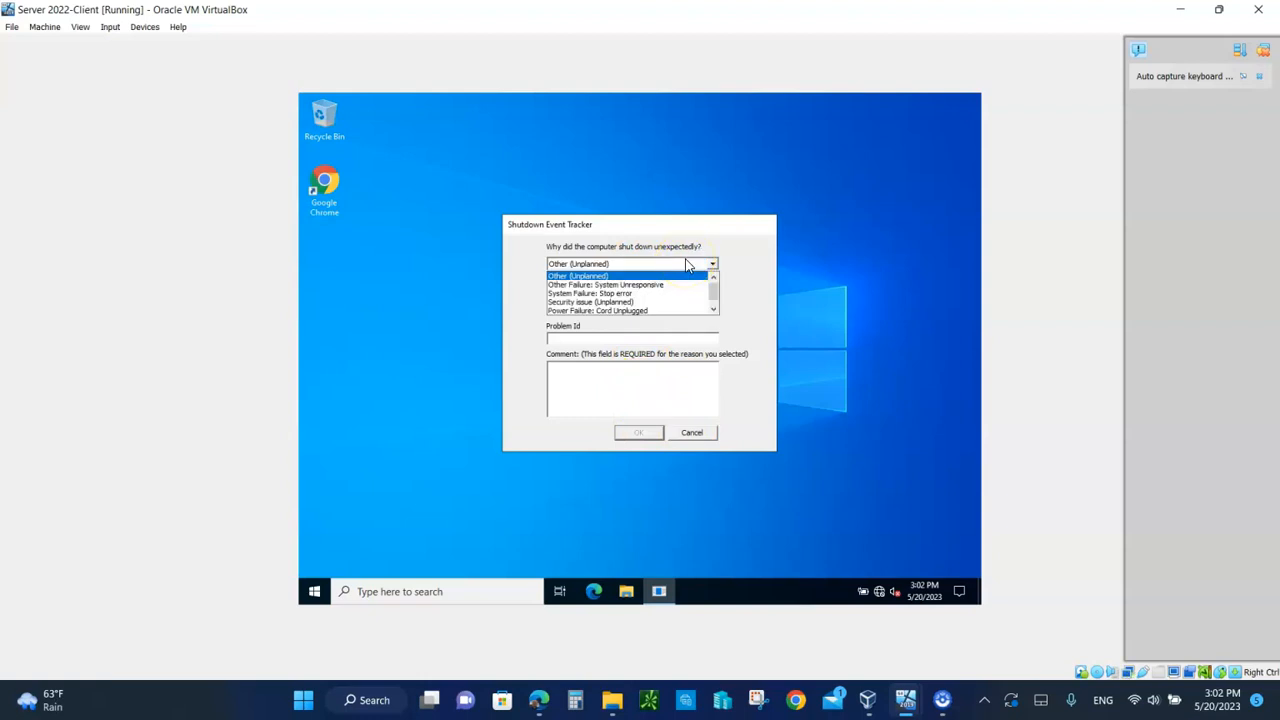
{"action": "left_click", "coordinate": [697, 434]}
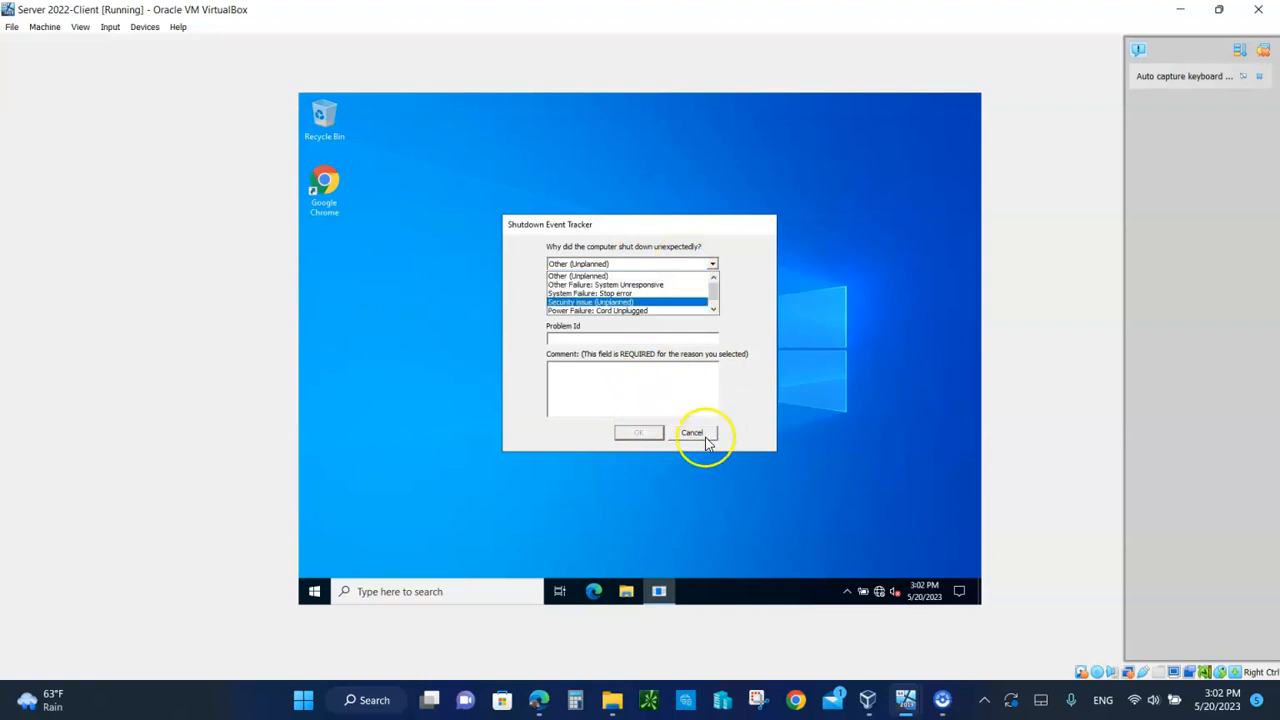
{"action": "left_click", "coordinate": [697, 432]}
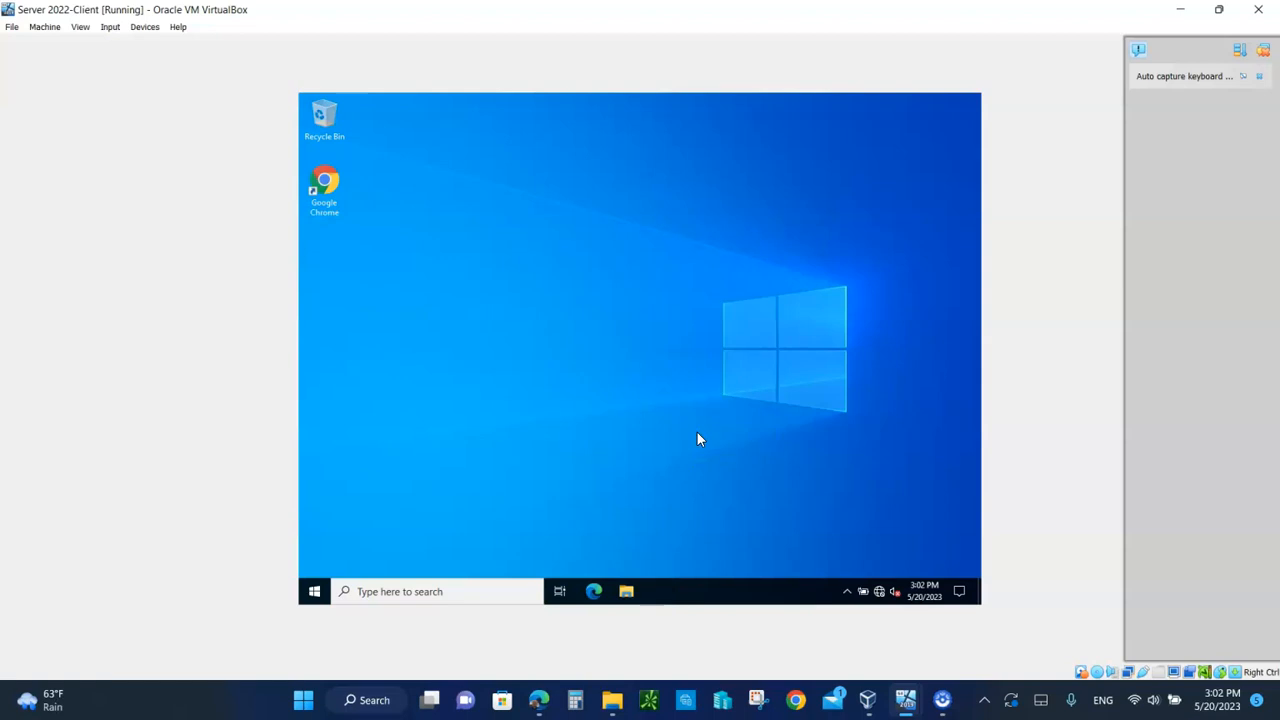
{"action": "left_click", "coordinate": [316, 592]}
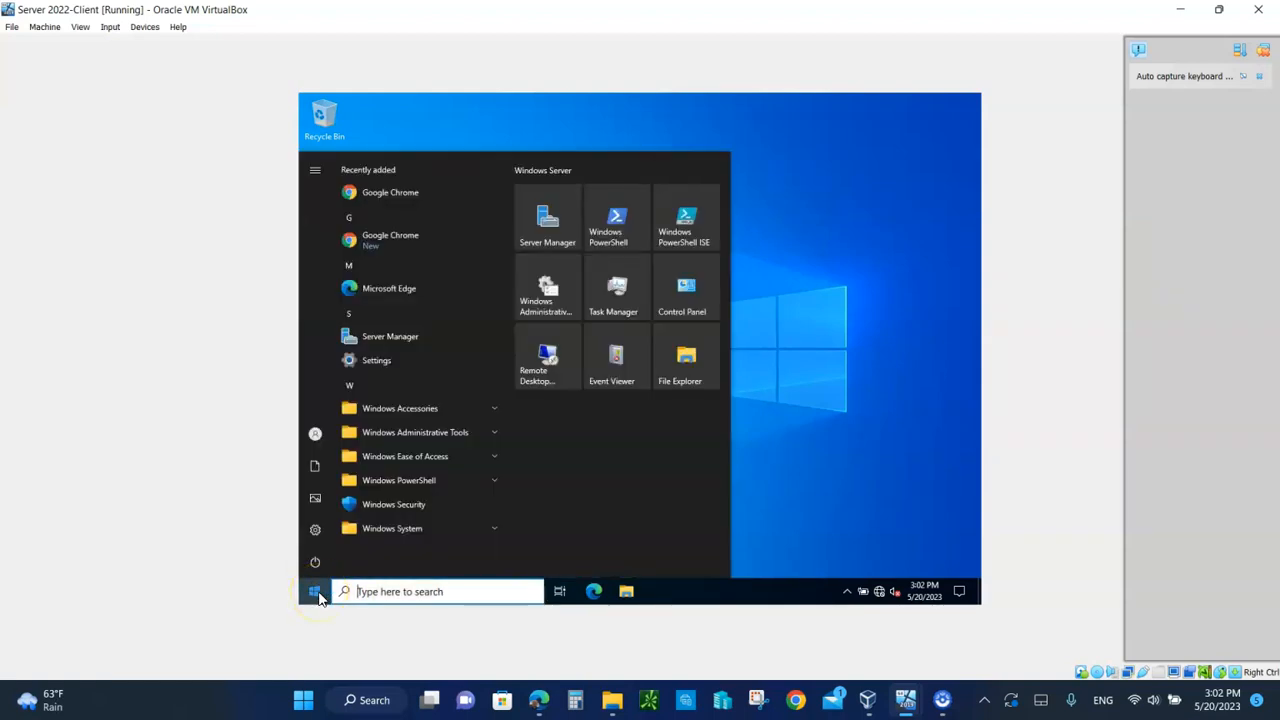
Step: Verify Google Chrome is listed under Recently added, then power off the Server 2022-Client VM
{"action": "left_click", "coordinate": [314, 562]}
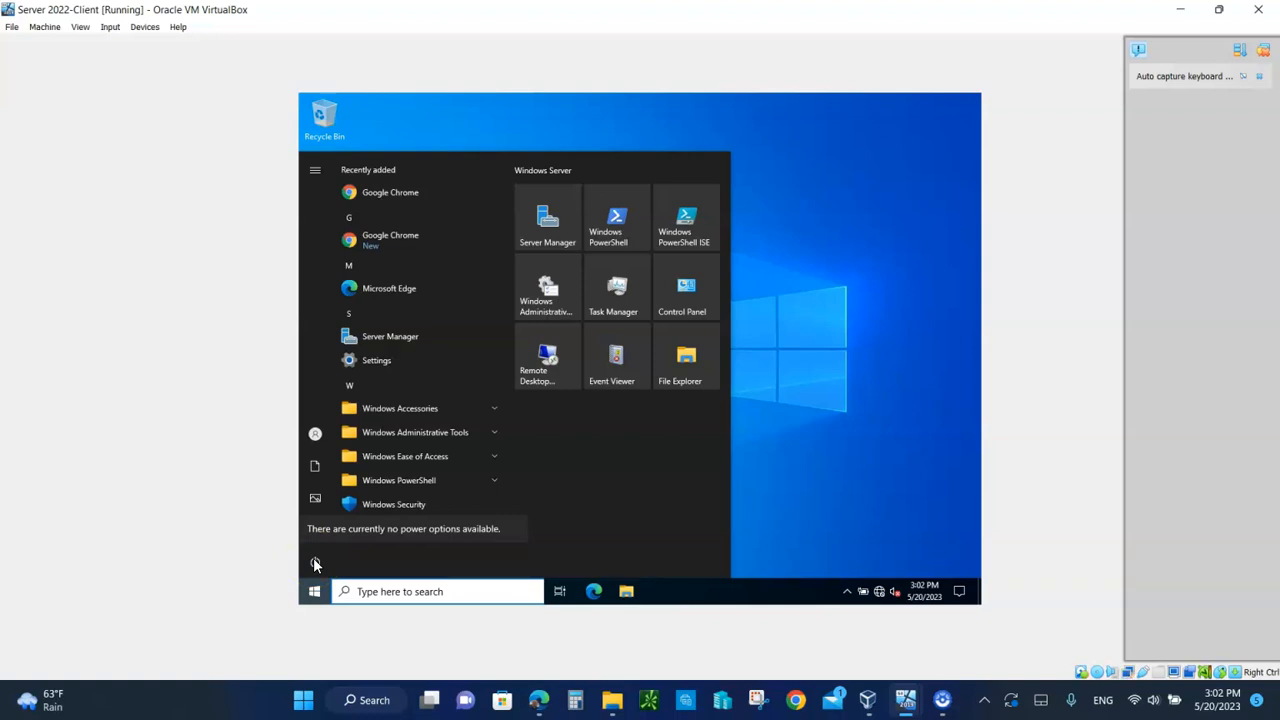
{"action": "left_click", "coordinate": [866, 198]}
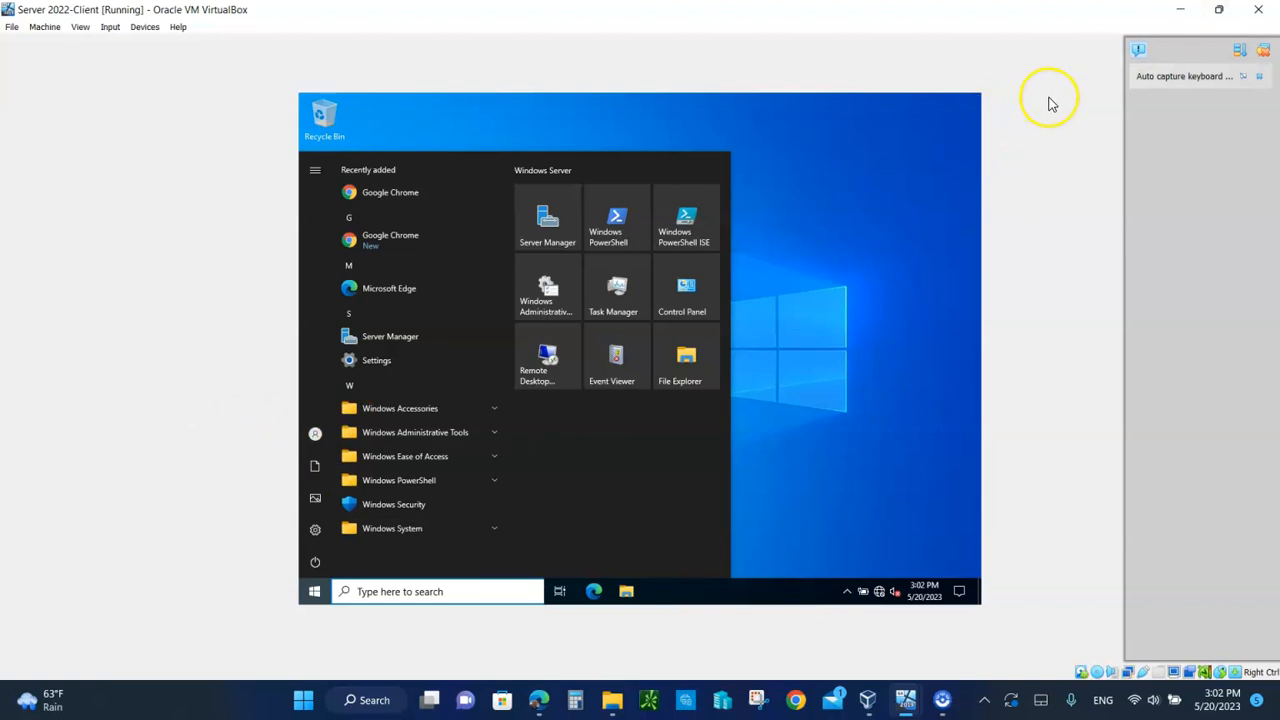
{"action": "left_click", "coordinate": [869, 122]}
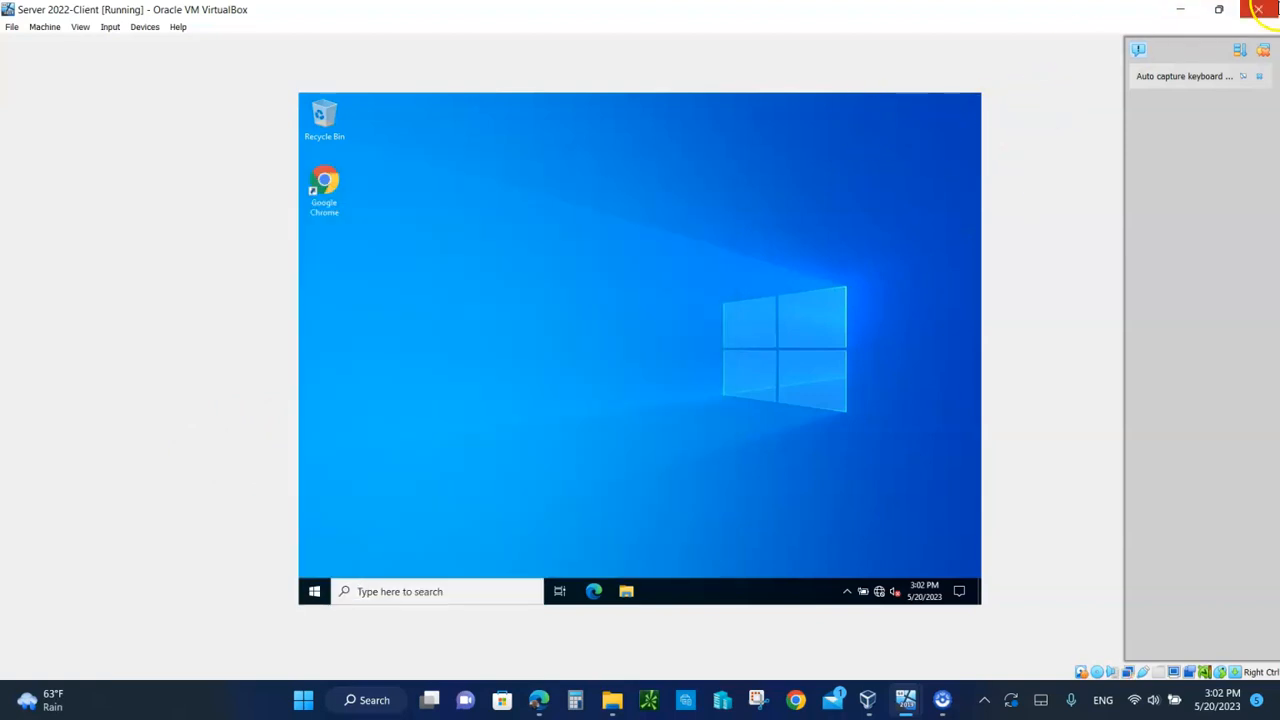
{"action": "left_click", "coordinate": [1258, 10]}
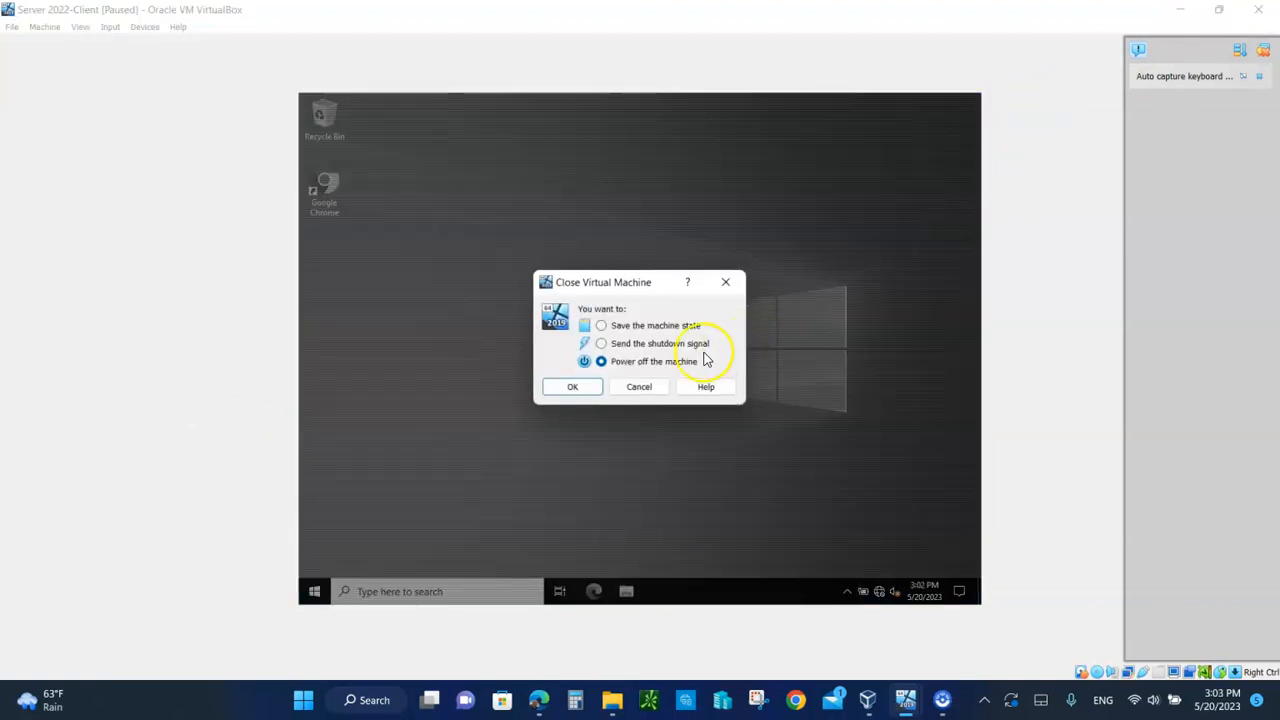
{"action": "left_click", "coordinate": [574, 390]}
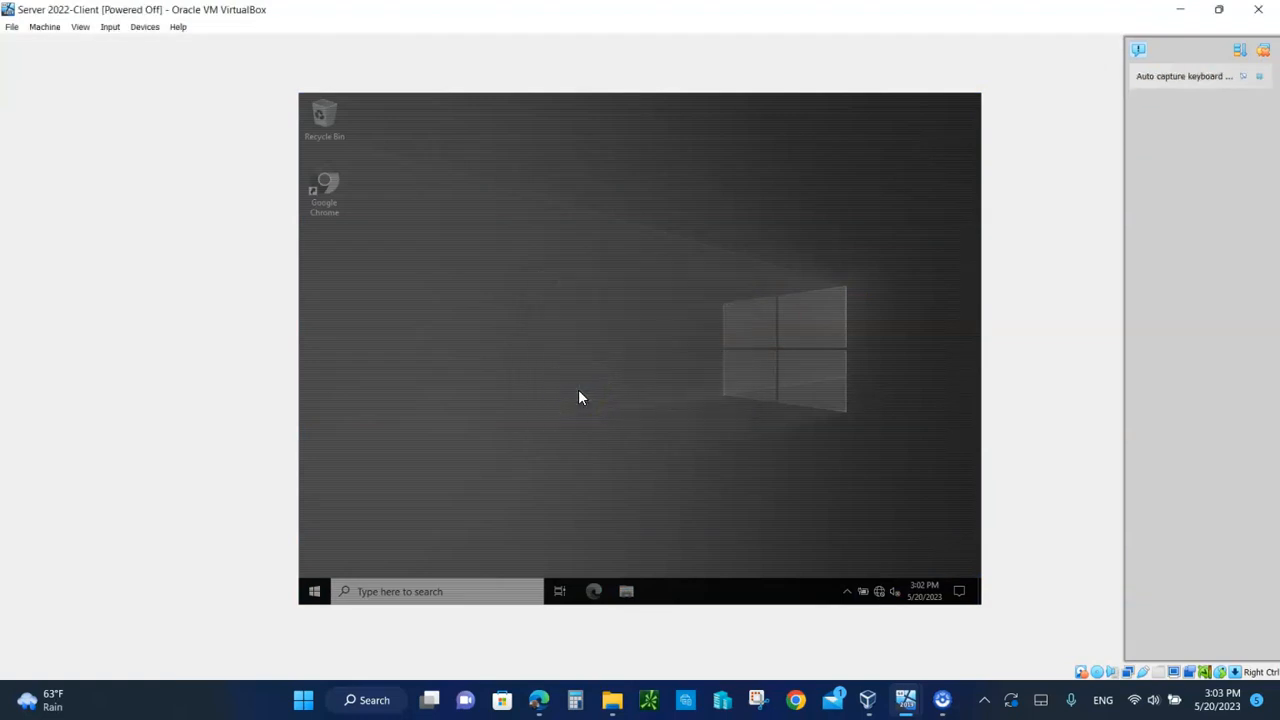